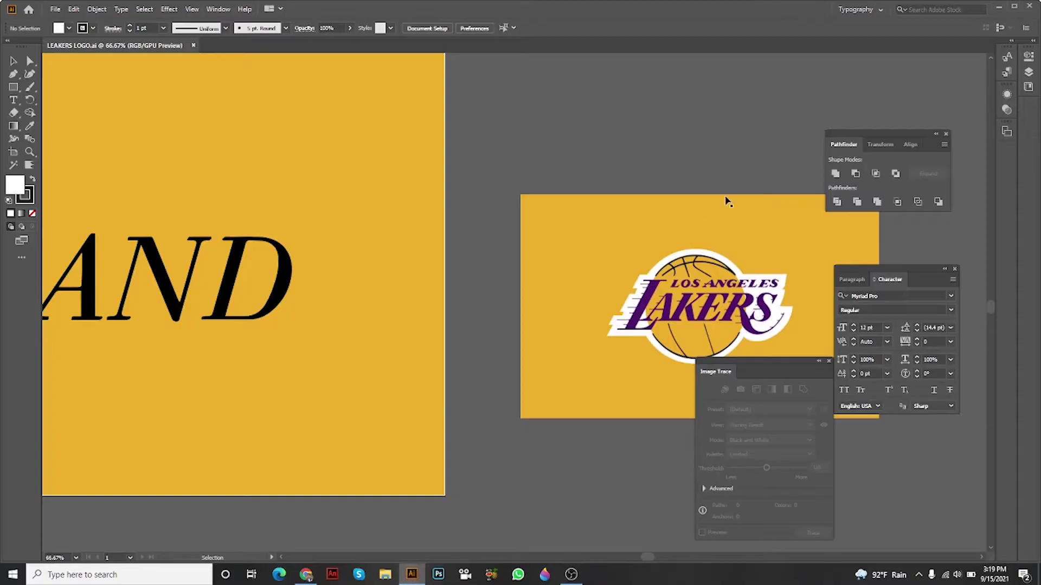
pyautogui.scroll(3, 704, 231)
pyautogui.scroll(2, 569, 285)
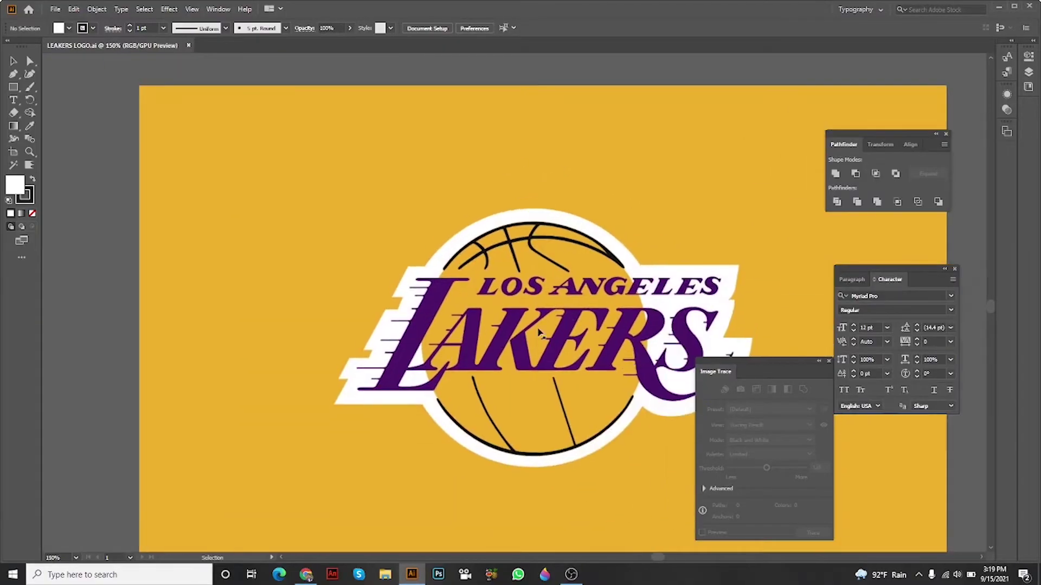
pyautogui.scroll(2, 537, 326)
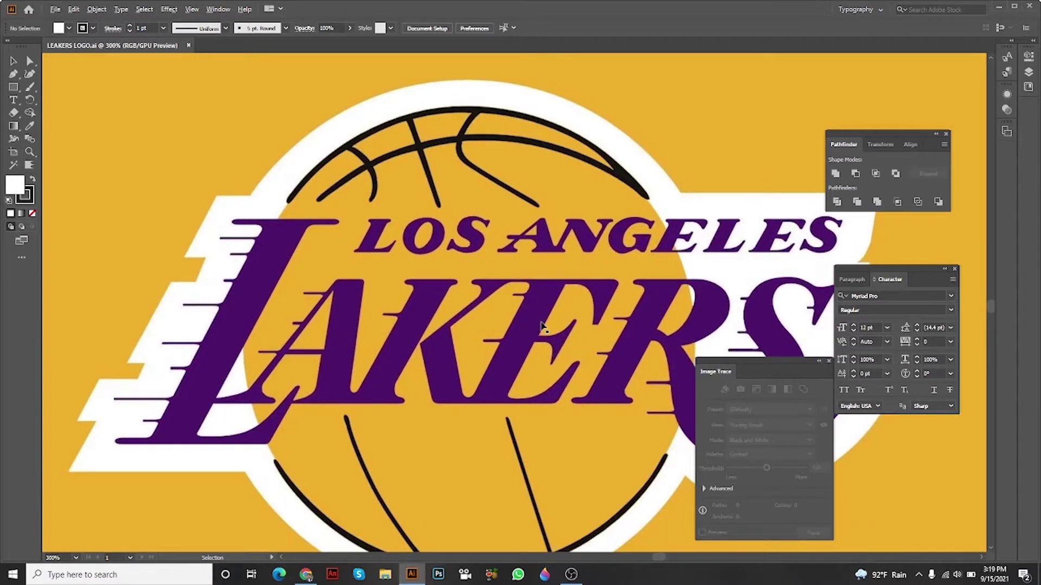
pyautogui.scroll(-1, 541, 327)
pyautogui.scroll(-1, 541, 327)
pyautogui.scroll(-2, 540, 327)
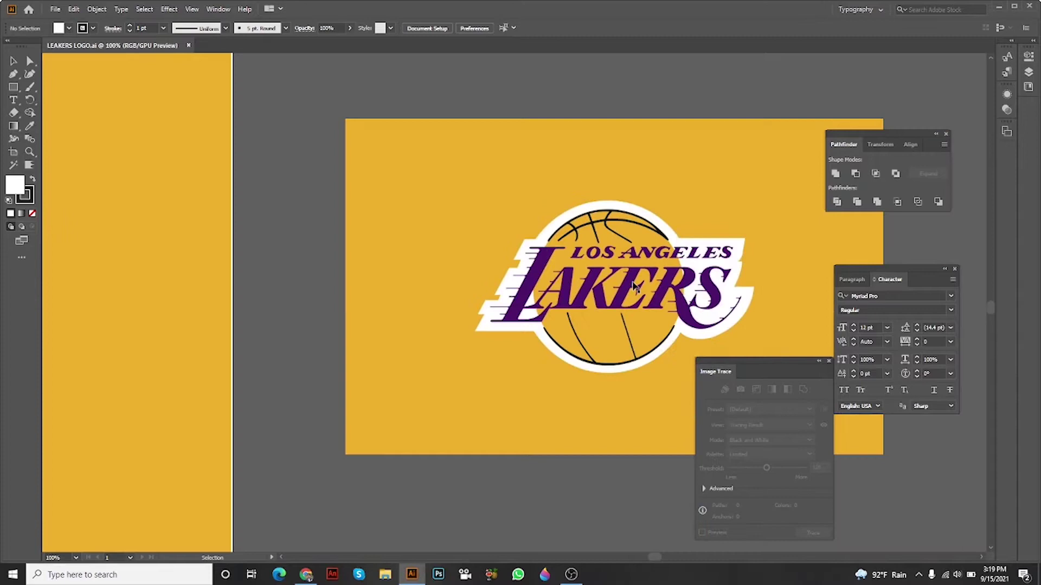
pyautogui.scroll(-2, 635, 285)
pyautogui.scroll(-1, 569, 301)
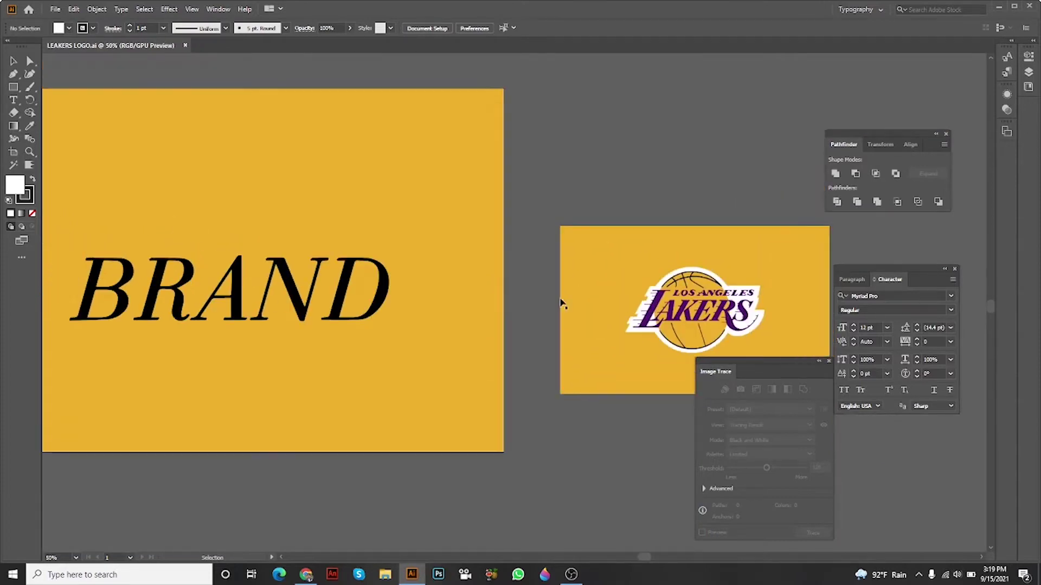
pyautogui.scroll(3, 693, 326)
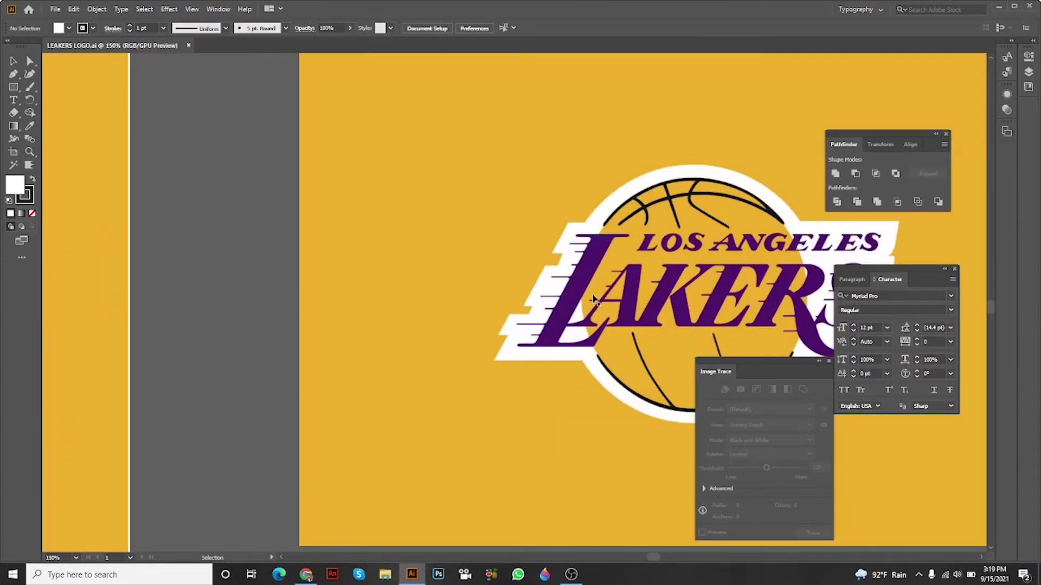
pyautogui.hscroll(3, 651, 302)
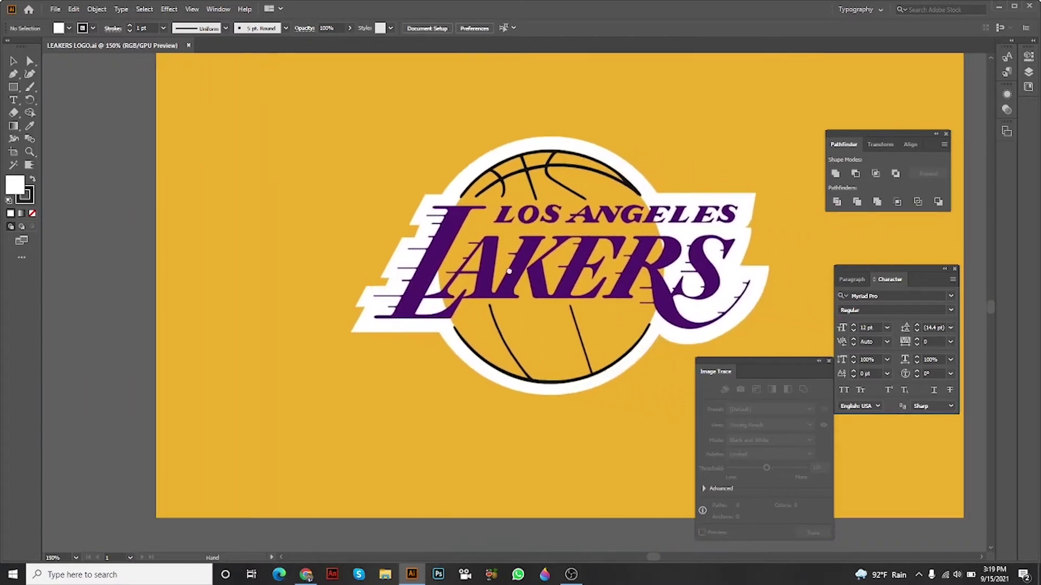
pyautogui.hscroll(2, 569, 301)
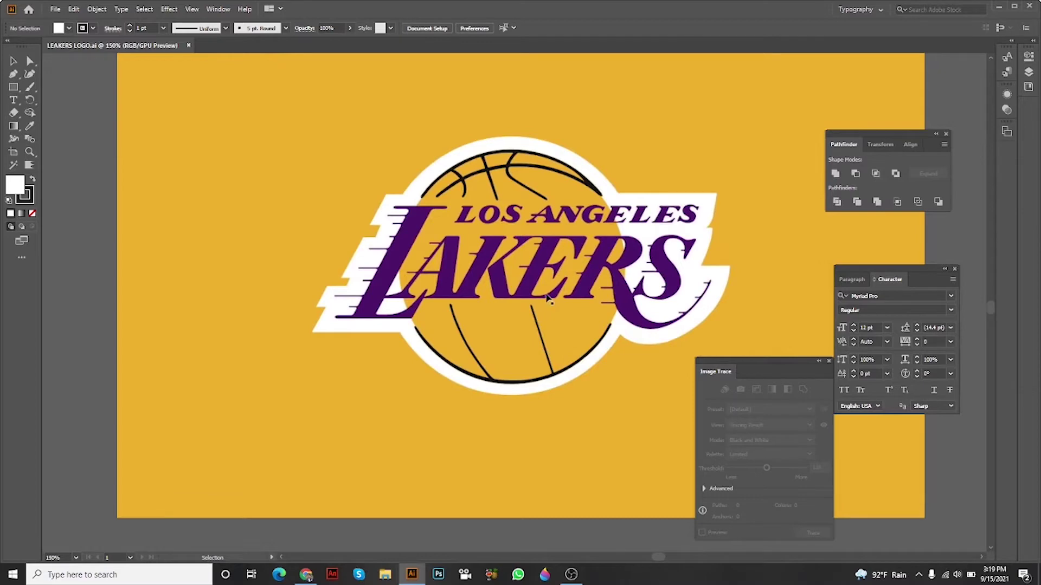
# Search Google for 'lakers logo font' in a new browser tab
pyautogui.click(306, 575)
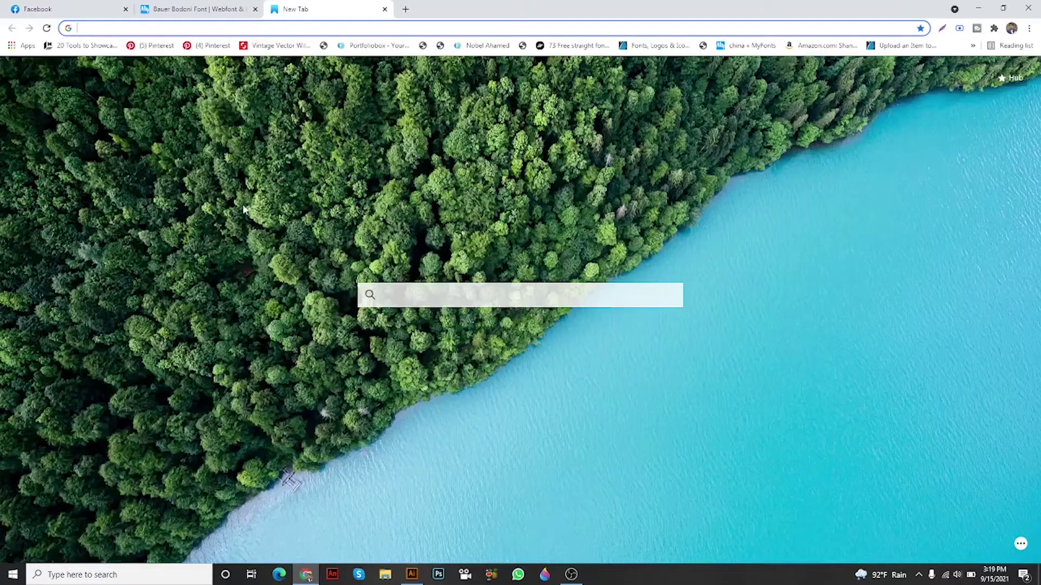
pyautogui.click(405, 9)
pyautogui.write('leakers')
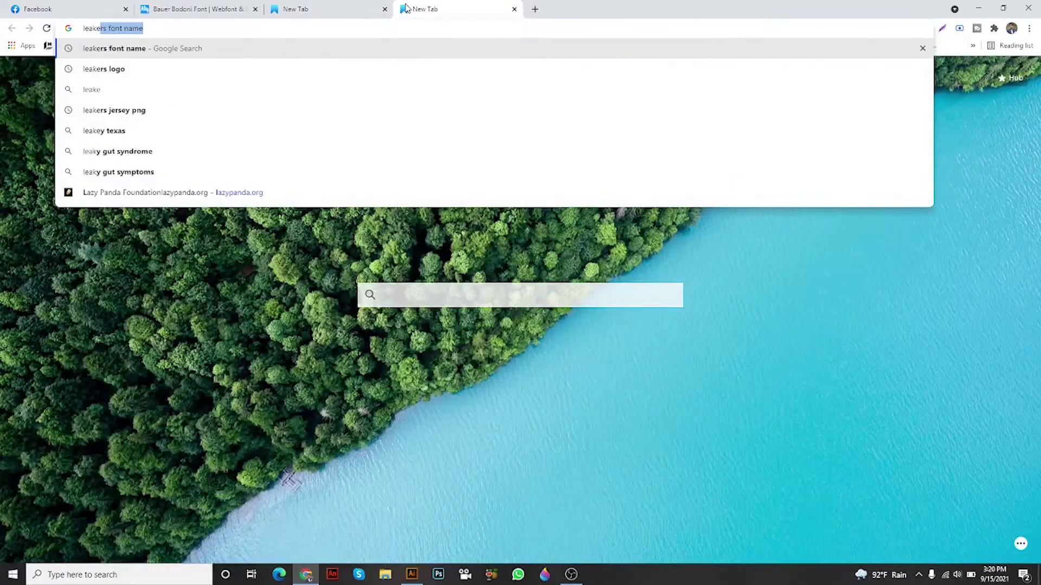
pyautogui.write(' logo ')
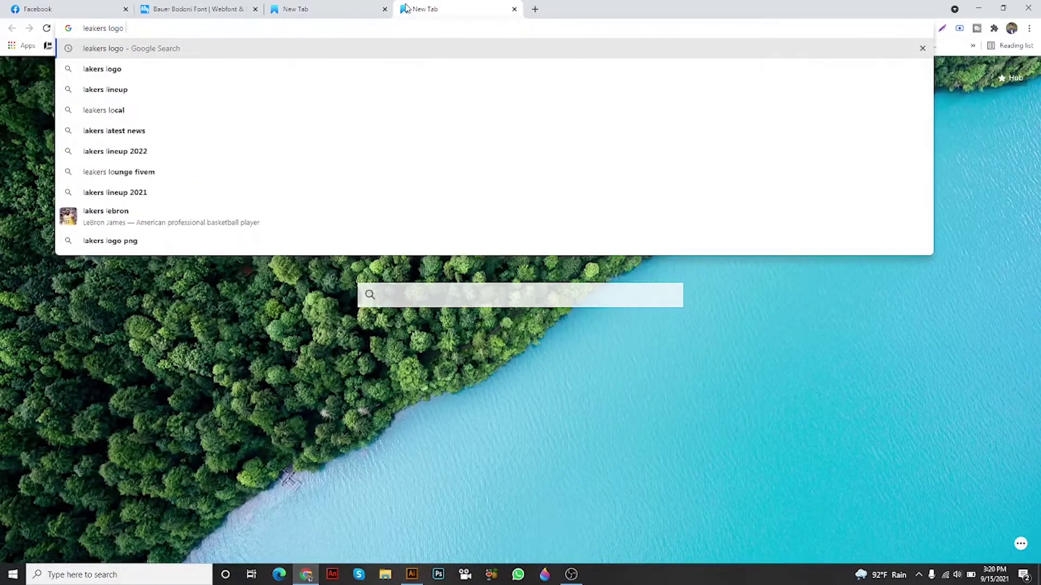
pyautogui.write('fon')
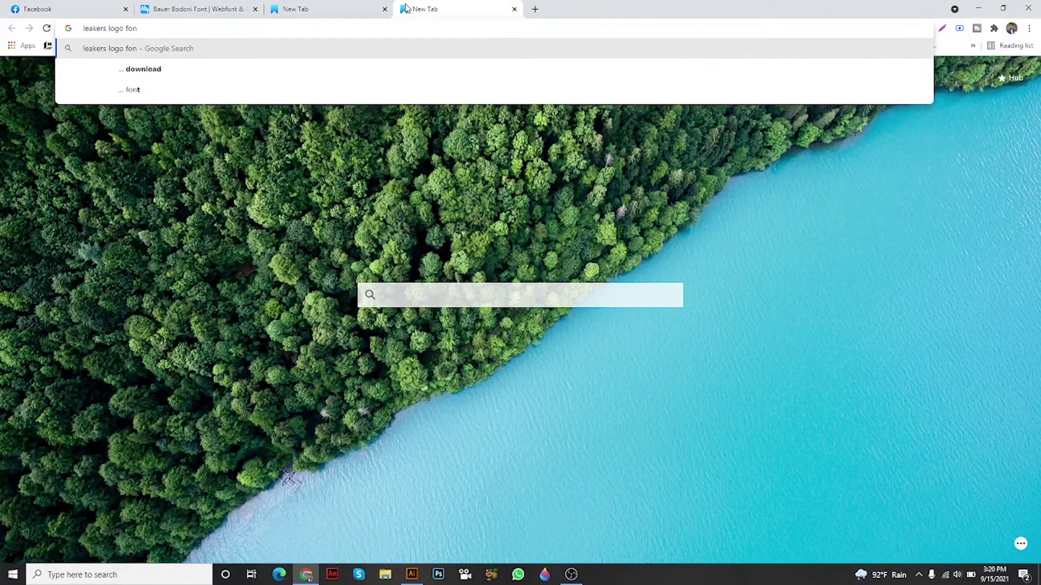
pyautogui.write('t')
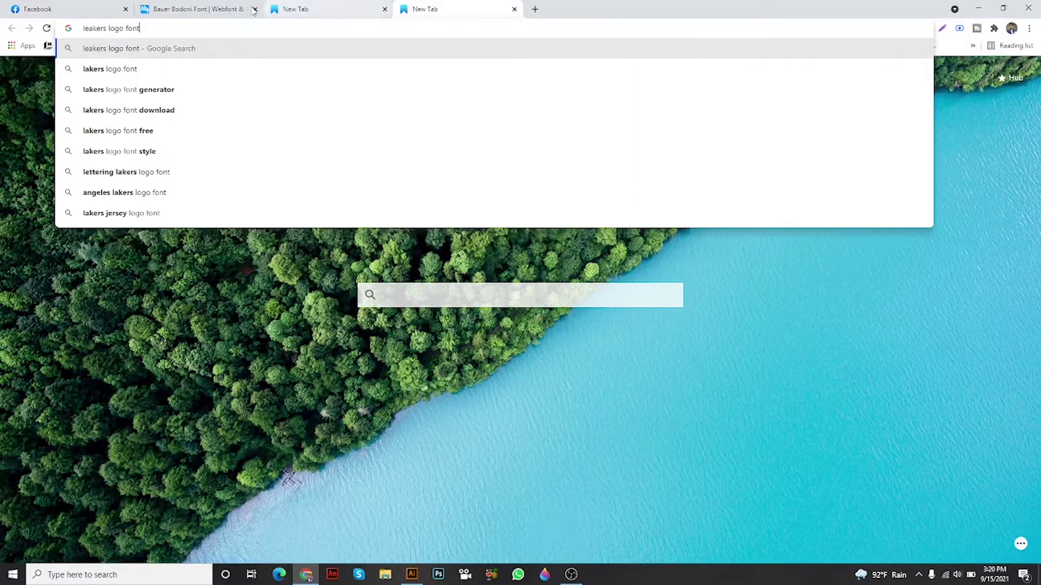
pyautogui.click(135, 69)
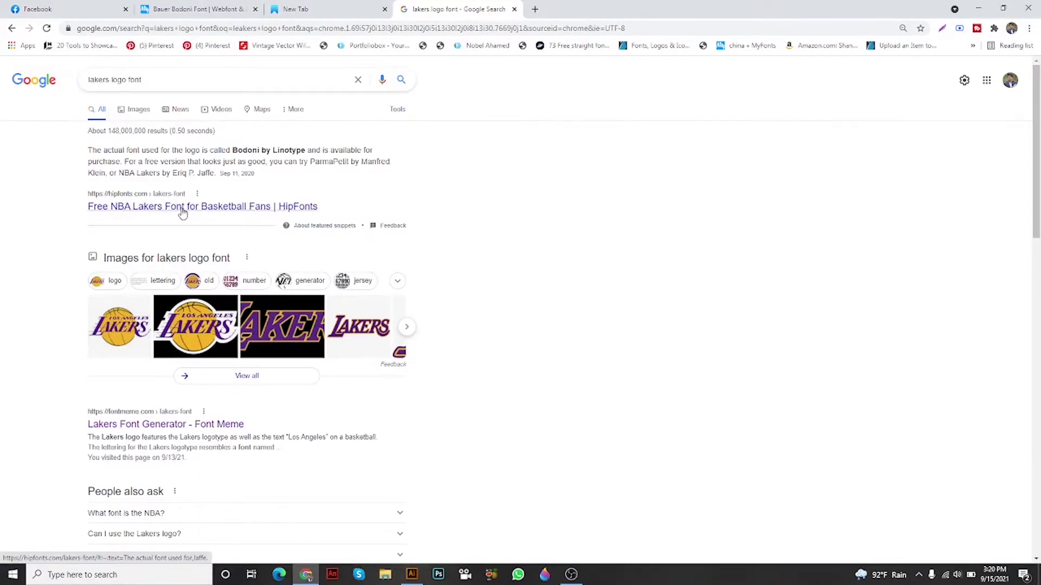
# Select 'lakers' in the Google search query, then return to the Bauer Bodoni page
pyautogui.click(309, 9)
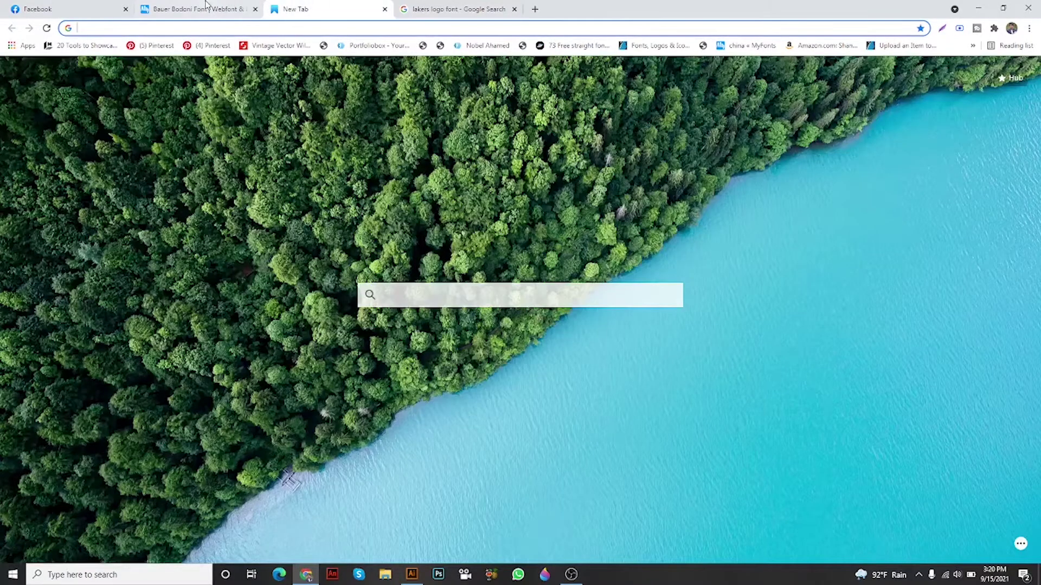
pyautogui.click(195, 8)
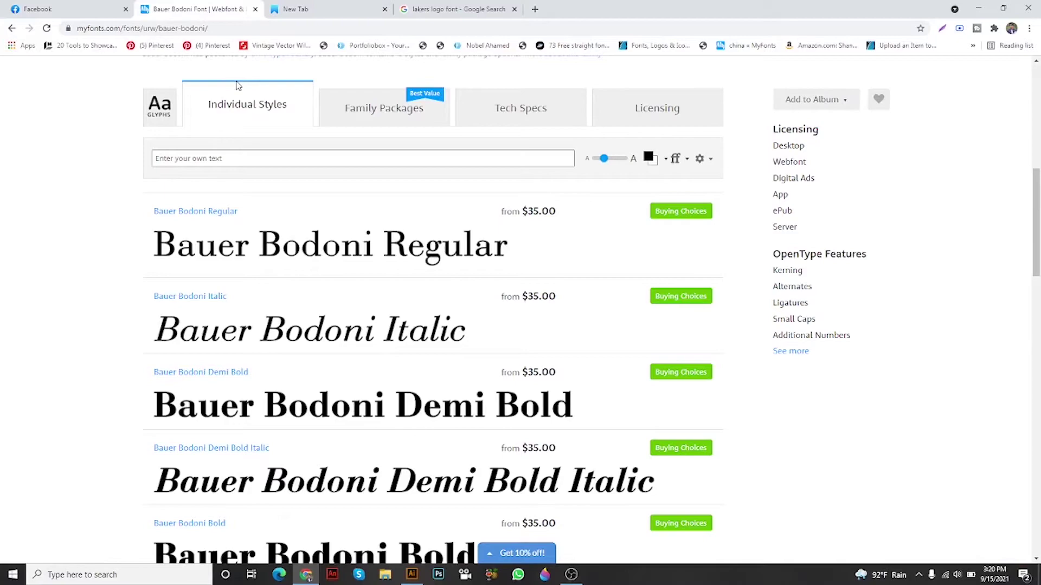
pyautogui.scroll(2, 237, 85)
pyautogui.scroll(2, 252, 139)
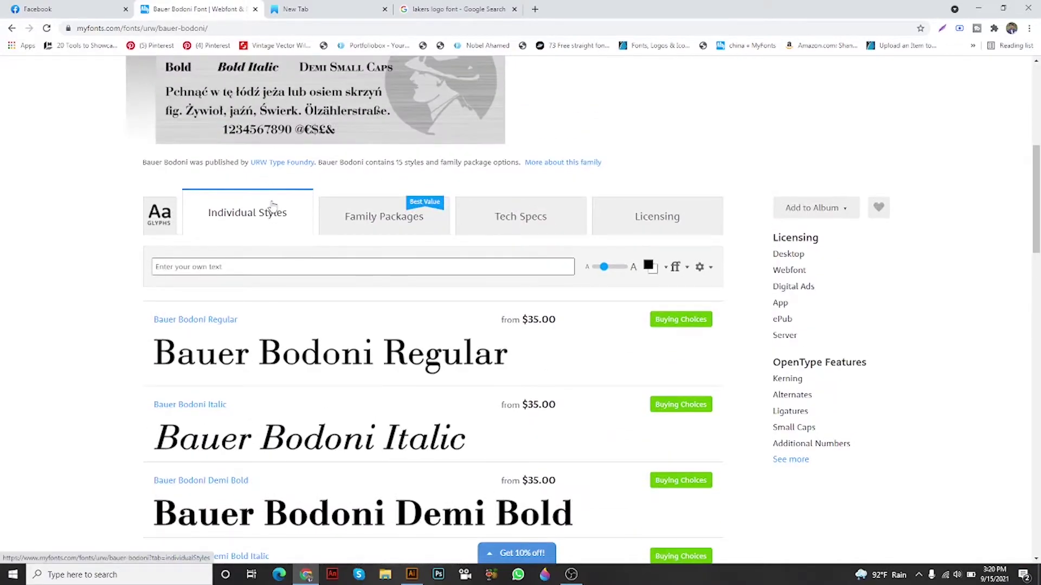
pyautogui.scroll(3, 272, 204)
pyautogui.scroll(4, 273, 203)
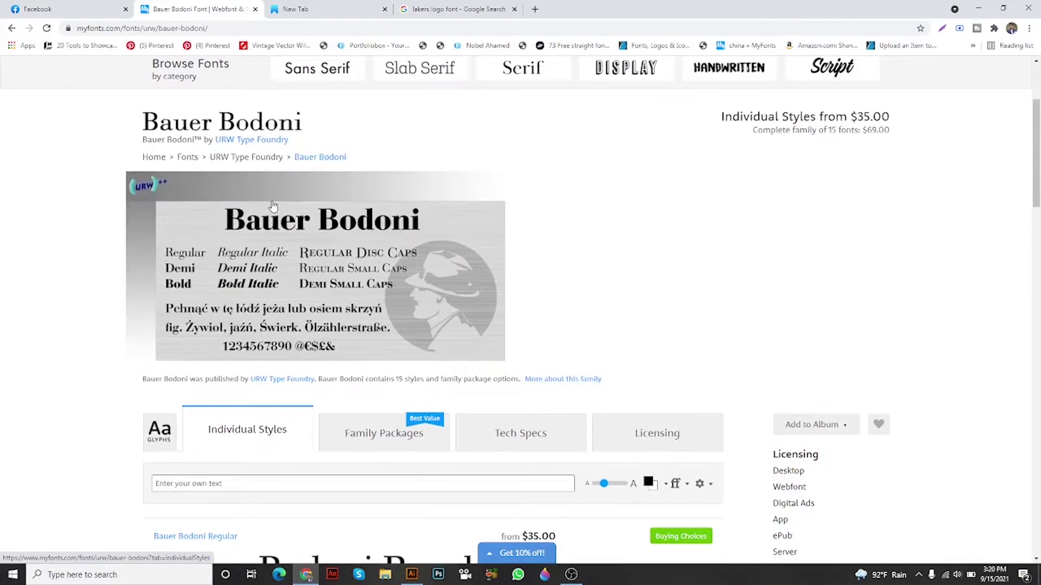
pyautogui.scroll(3, 407, 244)
pyautogui.scroll(-4, 504, 215)
pyautogui.scroll(1, 439, 241)
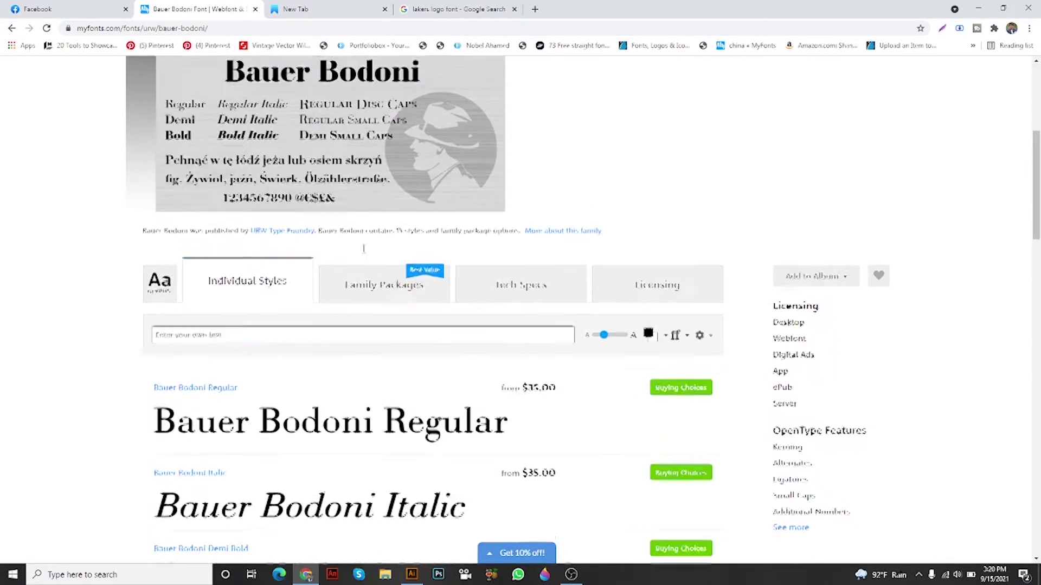
pyautogui.scroll(2, 359, 248)
pyautogui.scroll(-4, 268, 213)
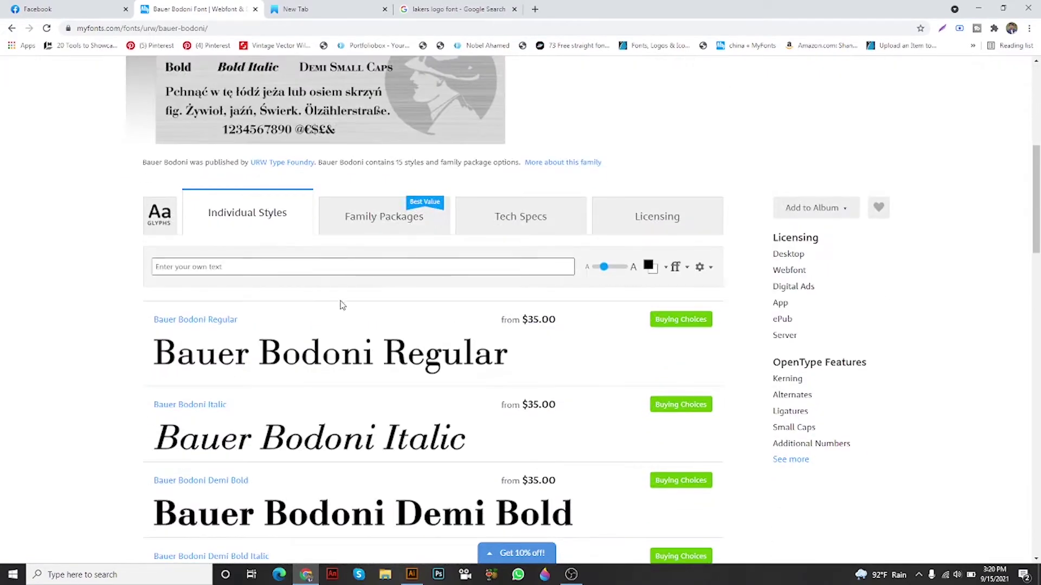
pyautogui.scroll(-2, 456, 391)
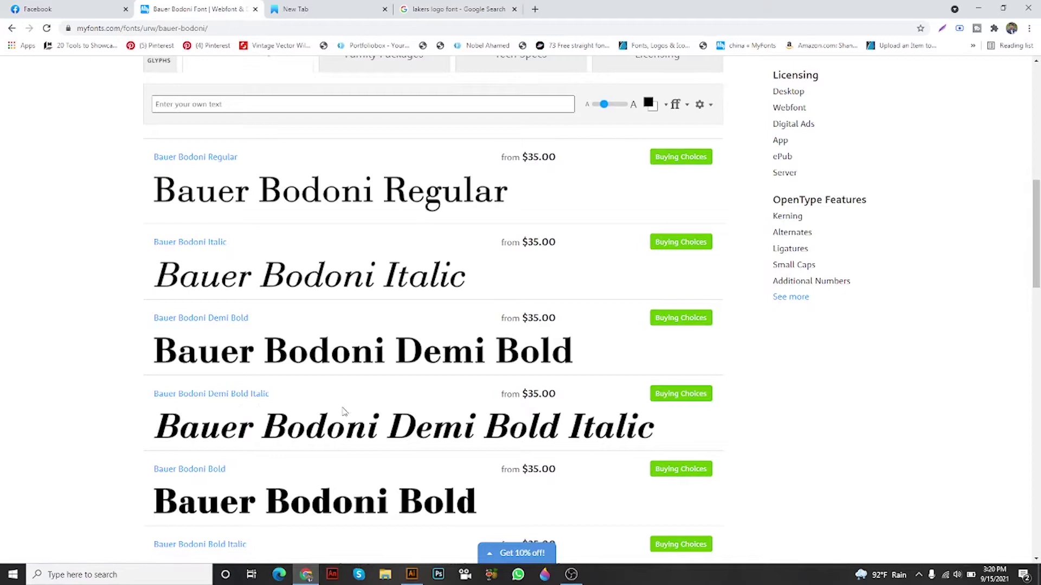
pyautogui.scroll(3, 334, 419)
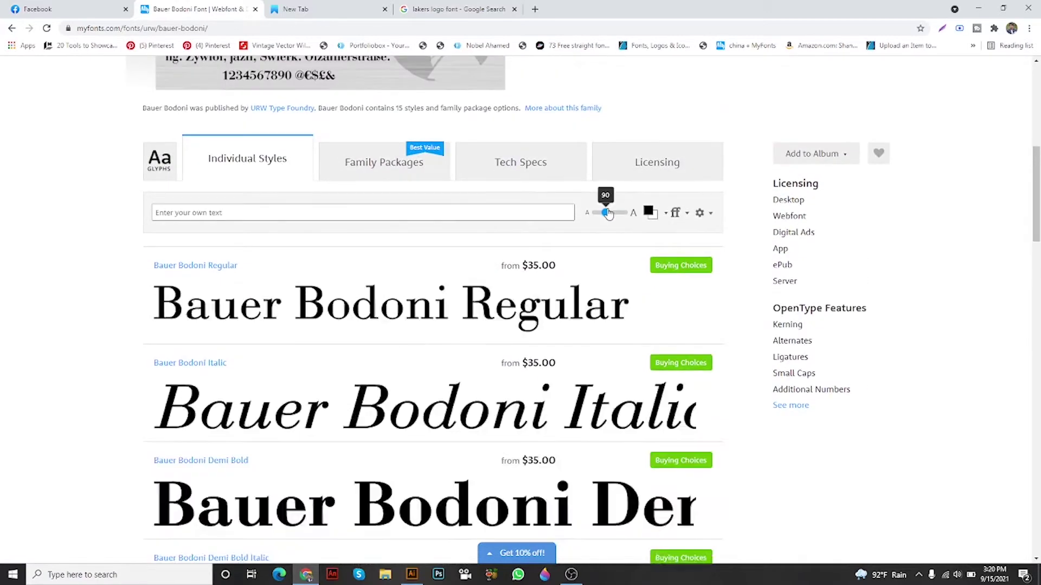
pyautogui.moveTo(604, 212); pyautogui.dragTo(608, 213)
pyautogui.scroll(-5, 546, 245)
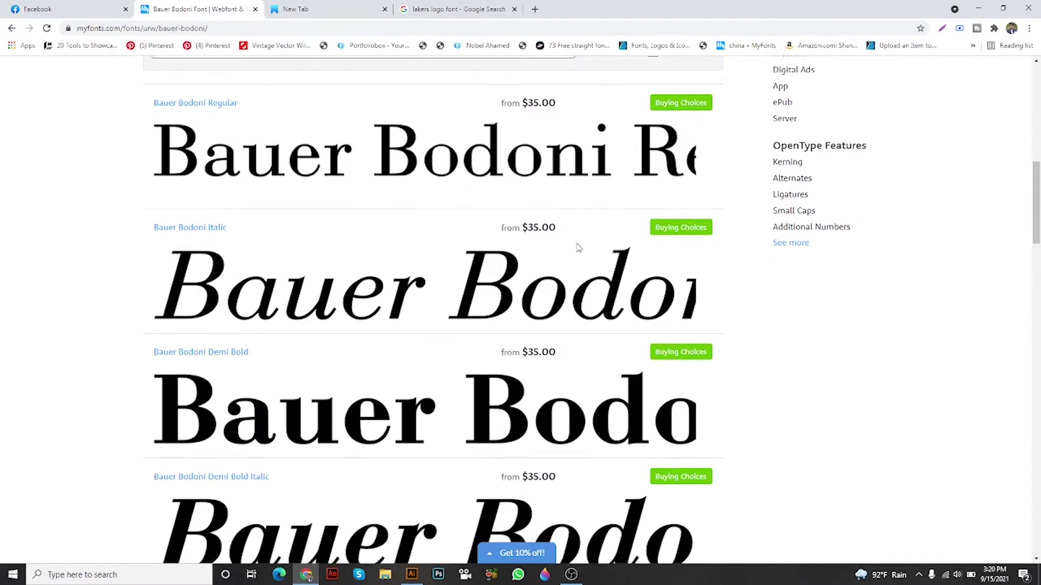
pyautogui.scroll(3, 333, 203)
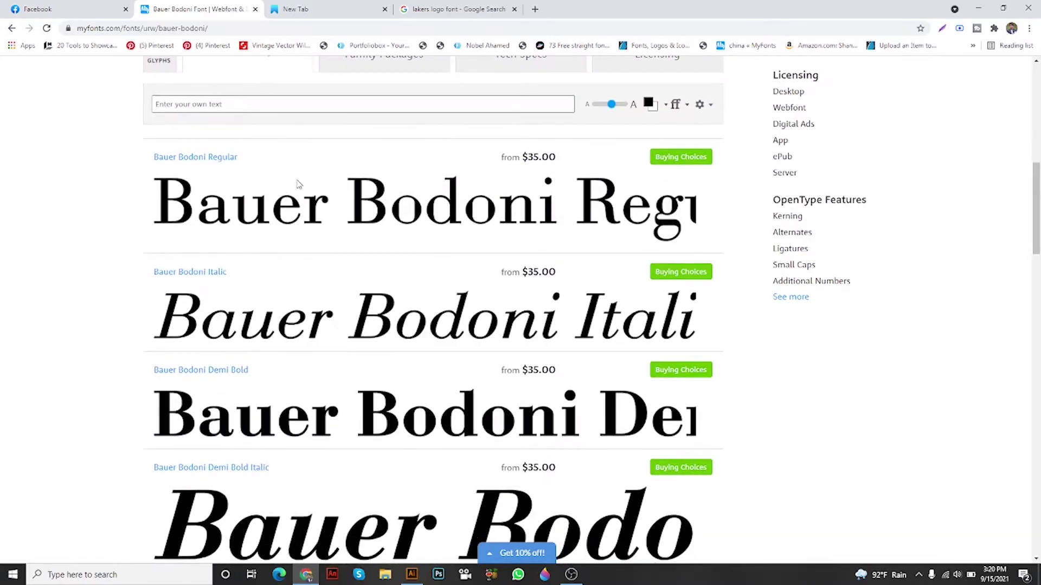
pyautogui.click(455, 9)
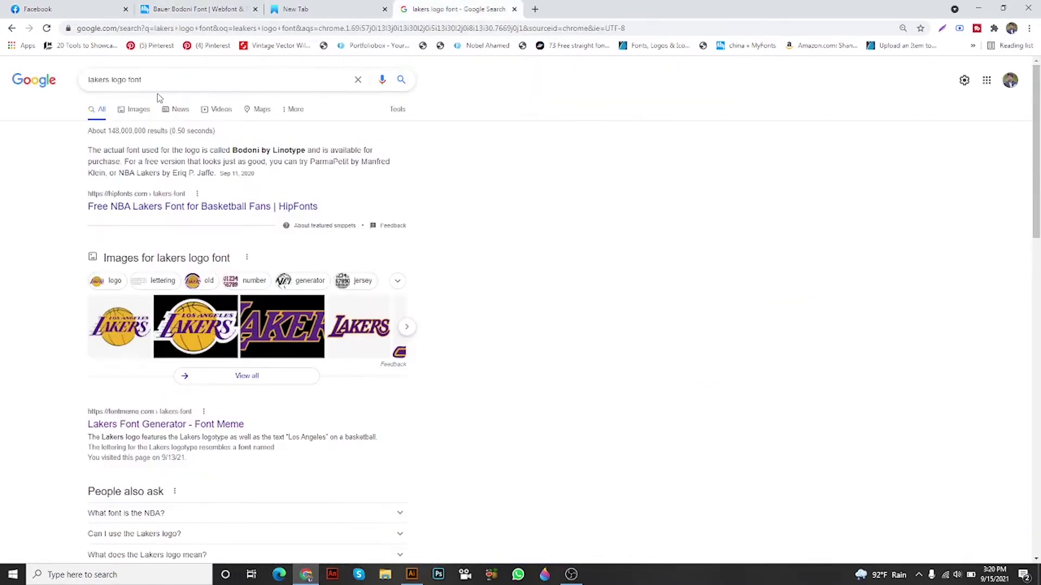
pyautogui.moveTo(109, 79); pyautogui.dragTo(88, 81)
pyautogui.hotkey('ctrl', 'c')
pyautogui.click(294, 9)
# Preview every Bauer Bodoni style with the pasted text 'lakers' at a larger sample size
pyautogui.click(199, 9)
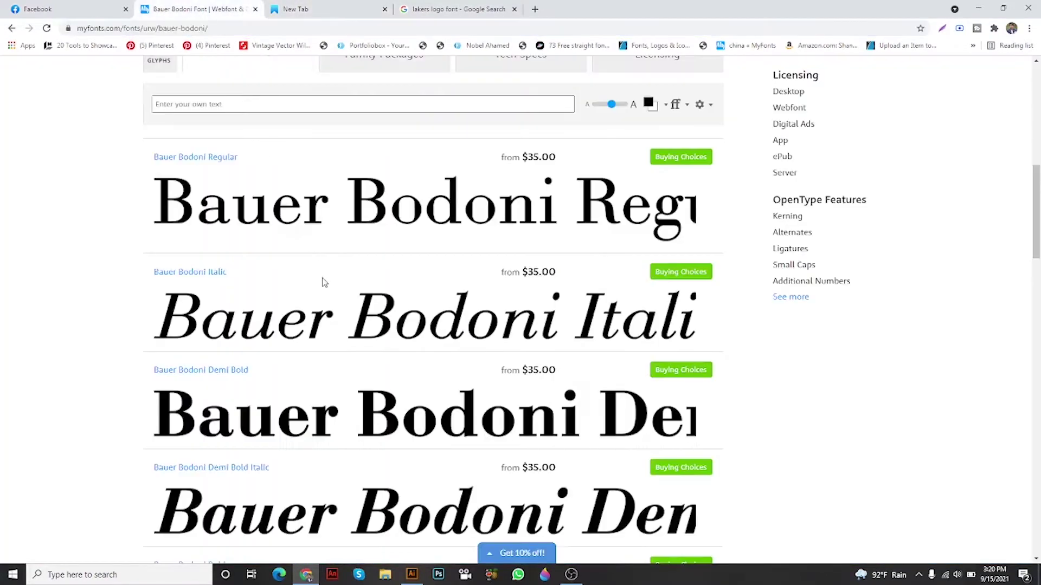
pyautogui.click(196, 104)
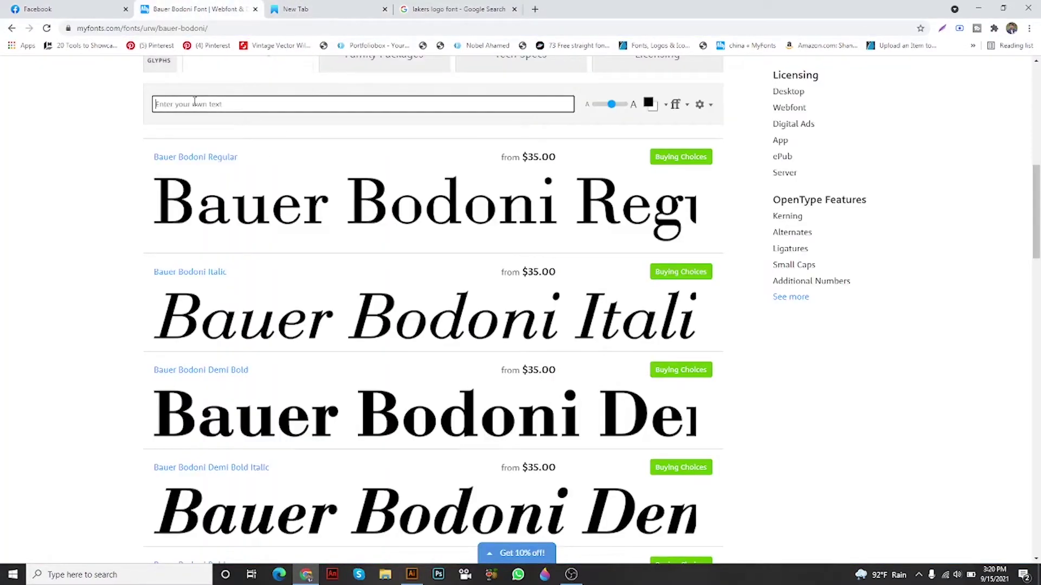
pyautogui.hotkey('ctrl', 'v')
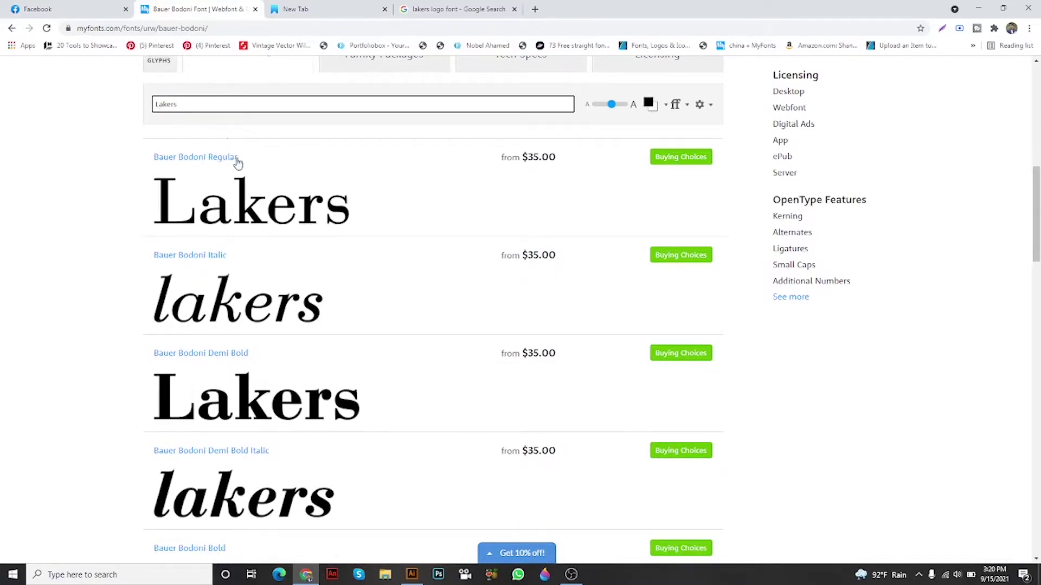
pyautogui.scroll(-2, 185, 127)
pyautogui.scroll(-1, 244, 244)
pyautogui.scroll(-2, 292, 324)
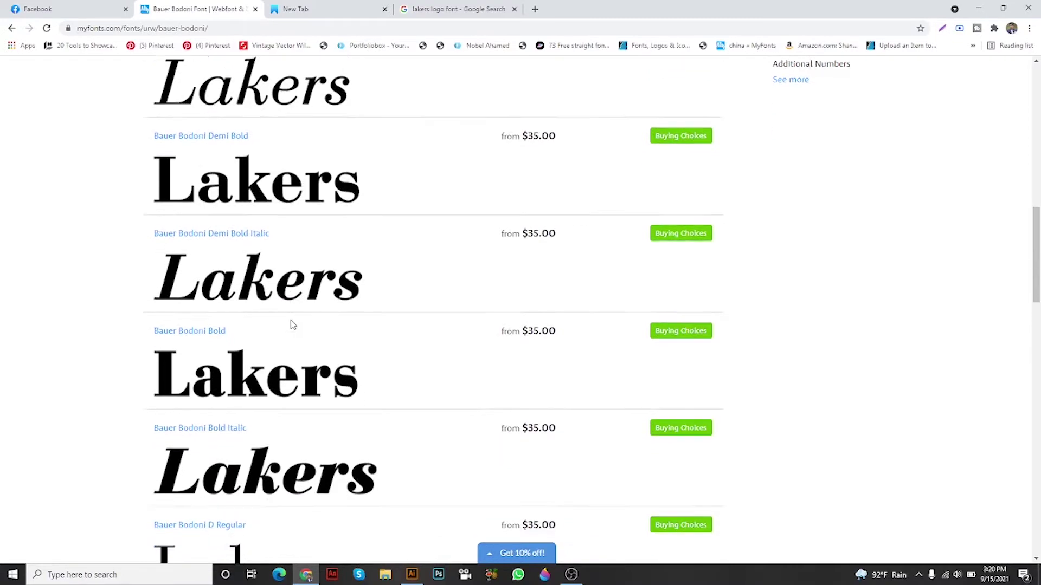
pyautogui.scroll(-1, 293, 324)
pyautogui.scroll(-1, 293, 323)
pyautogui.scroll(3, 293, 324)
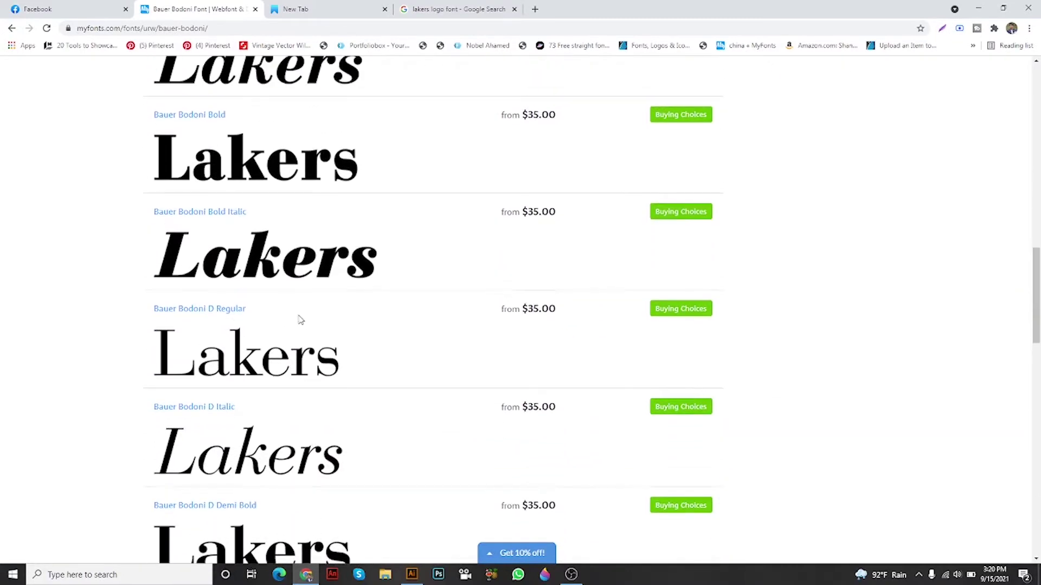
pyautogui.scroll(2, 294, 324)
pyautogui.scroll(1, 317, 310)
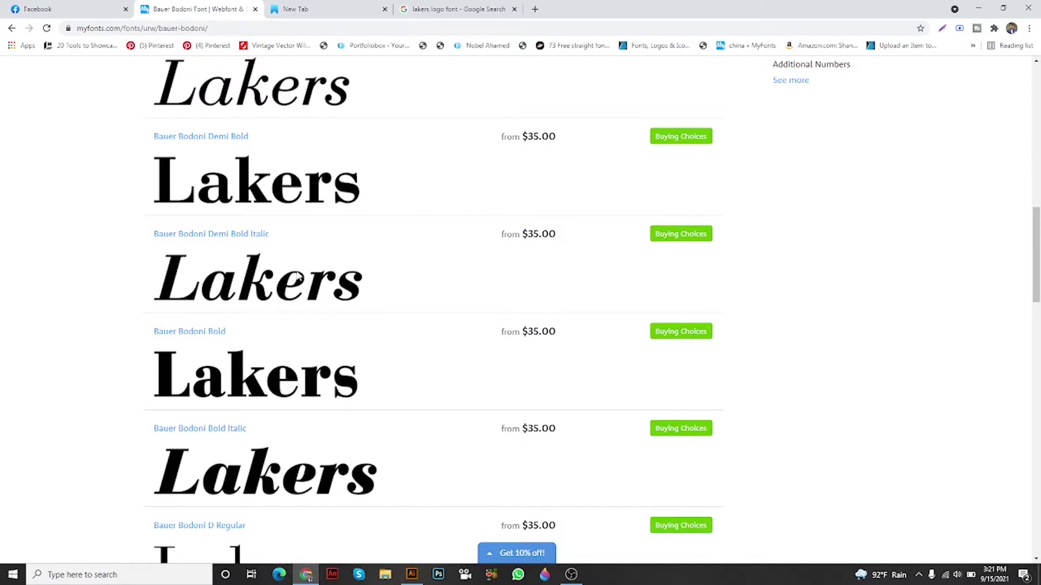
pyautogui.scroll(1, 284, 276)
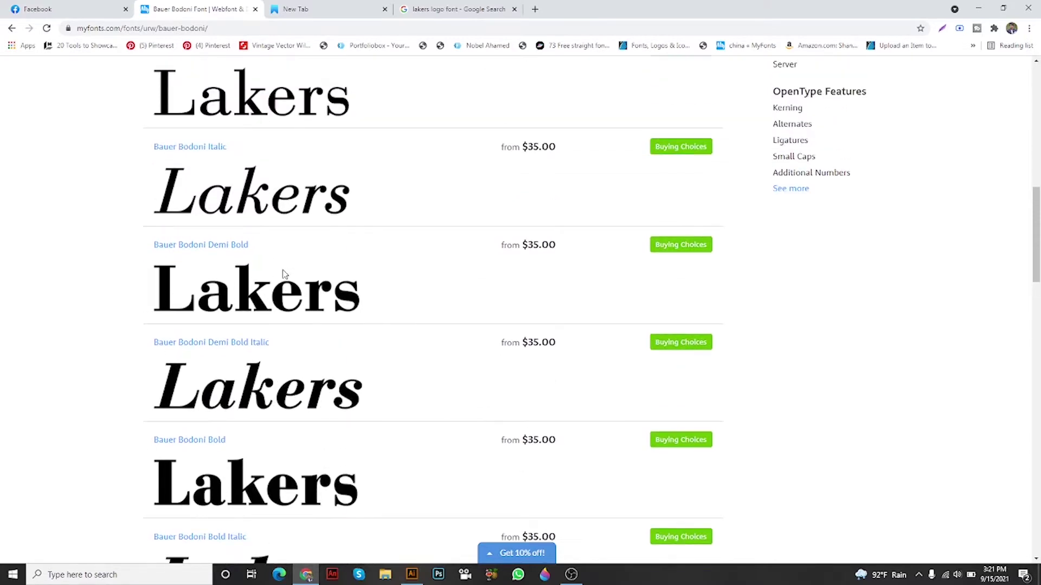
pyautogui.scroll(1, 270, 236)
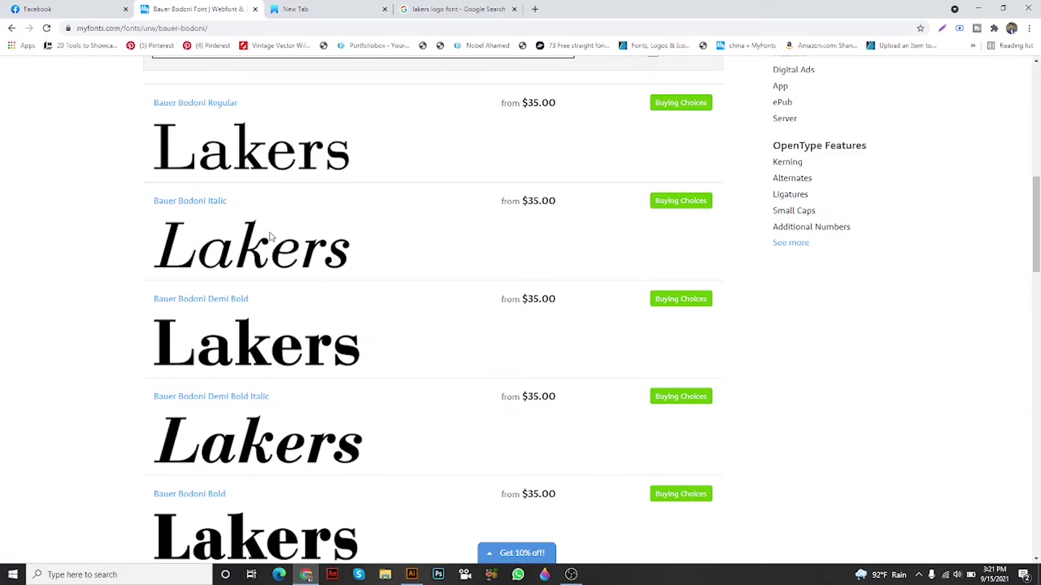
pyautogui.scroll(1, 367, 266)
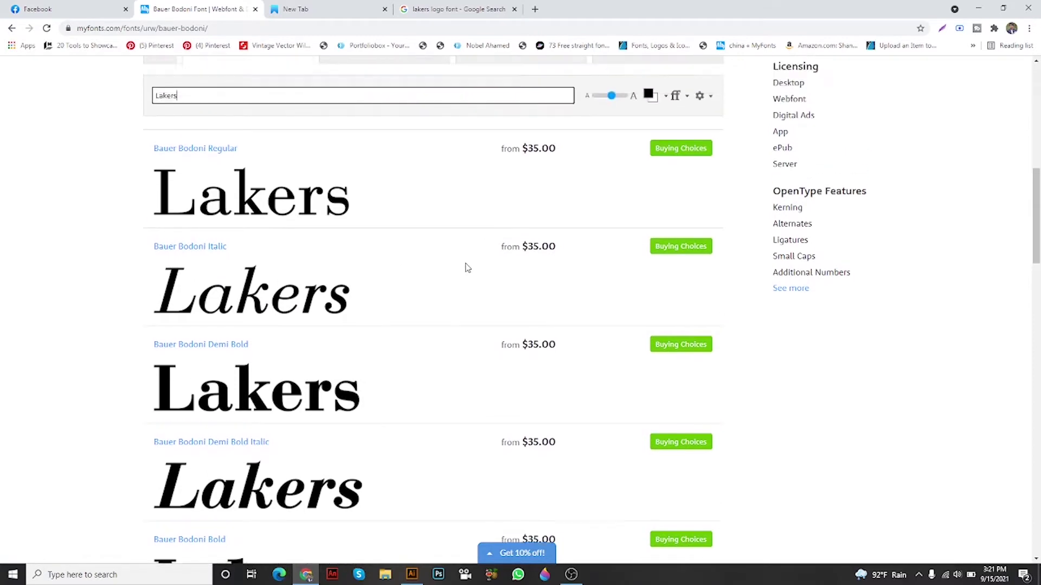
pyautogui.scroll(1, 464, 269)
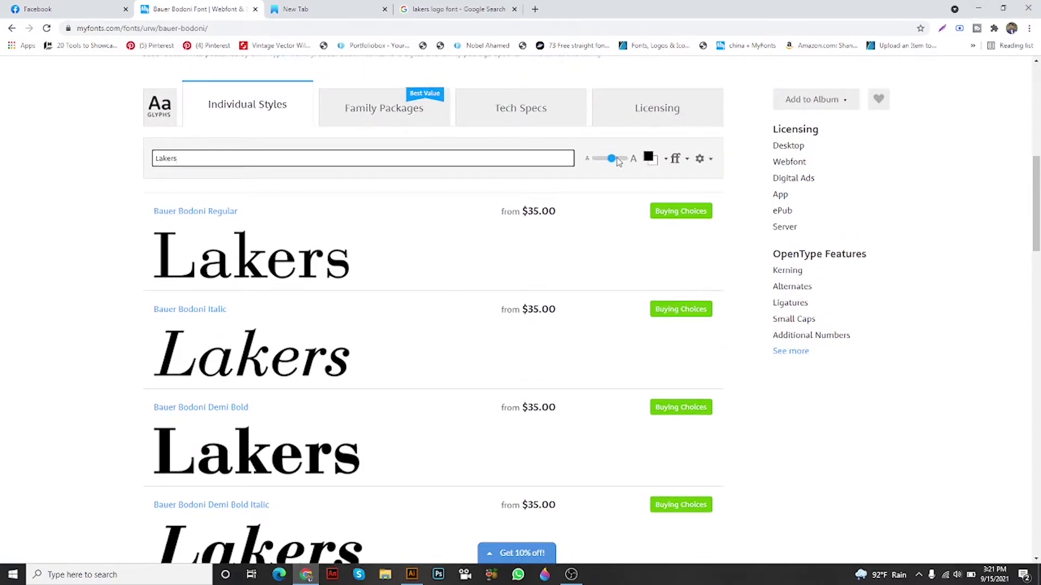
pyautogui.moveTo(612, 158); pyautogui.dragTo(617, 159)
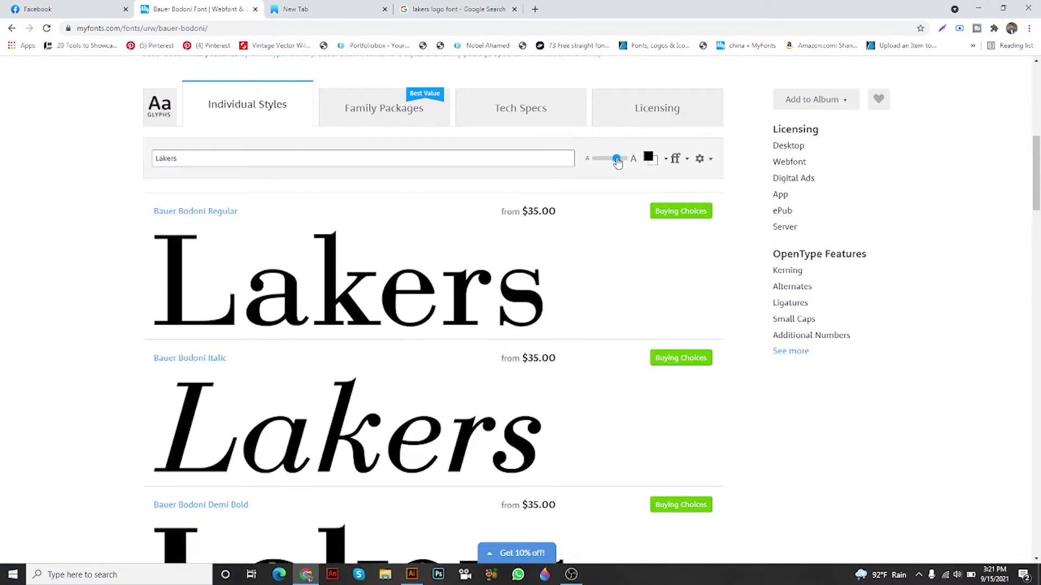
pyautogui.click(982, 7)
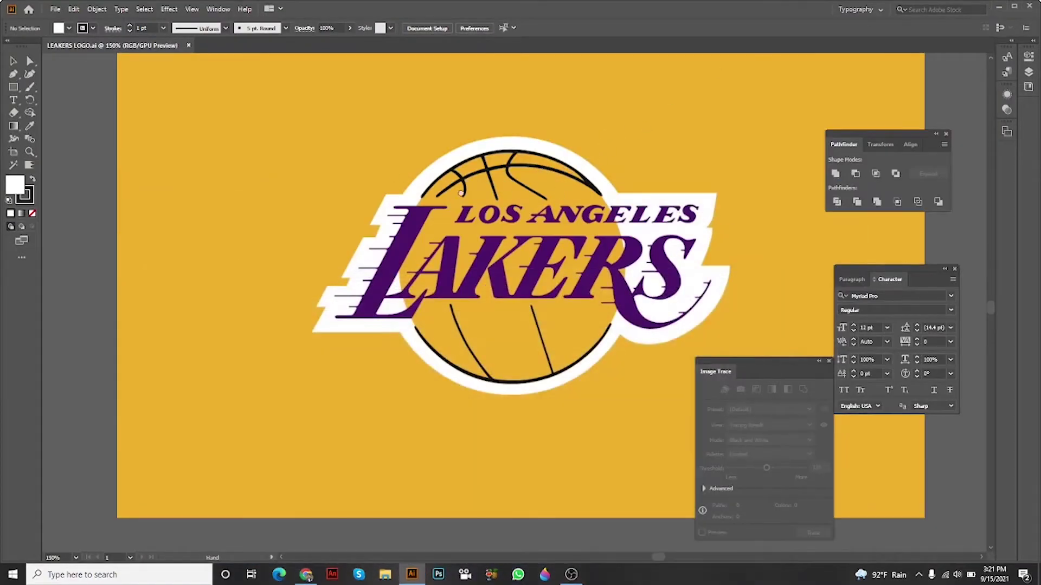
pyautogui.scroll(-3, 533, 189)
pyautogui.scroll(3, 432, 195)
pyautogui.scroll(-3, 360, 234)
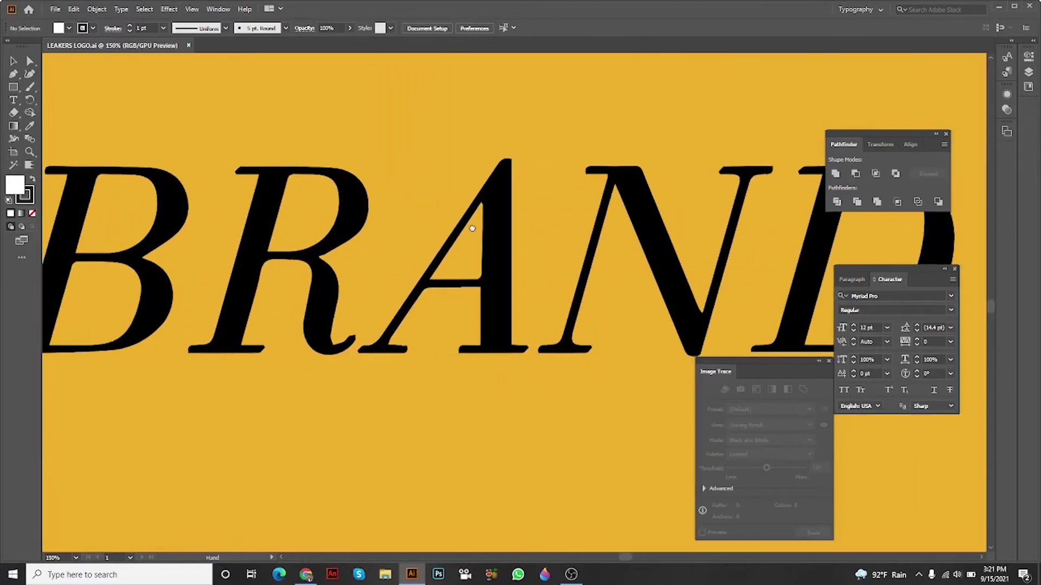
pyautogui.scroll(-2, 579, 237)
pyautogui.moveTo(636, 247); pyautogui.dragTo(244, 248)
pyautogui.moveTo(570, 243); pyautogui.dragTo(326, 245)
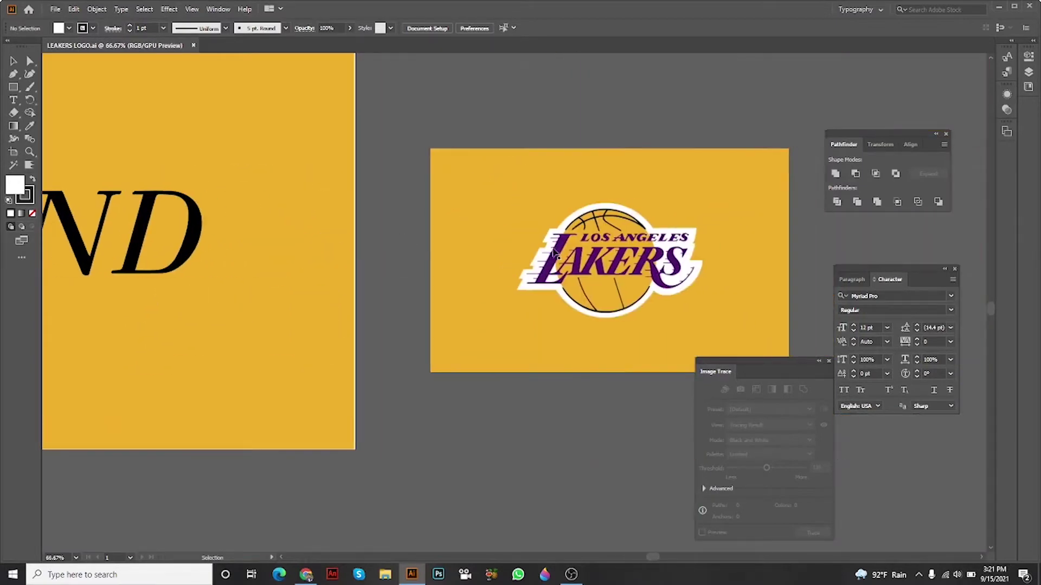
pyautogui.scroll(3, 588, 239)
pyautogui.moveTo(588, 238)
pyautogui.mouseDown()
pyautogui.moveTo(499, 238)
pyautogui.moveTo(452, 254)
pyautogui.mouseUp()
pyautogui.scroll(1, 537, 252)
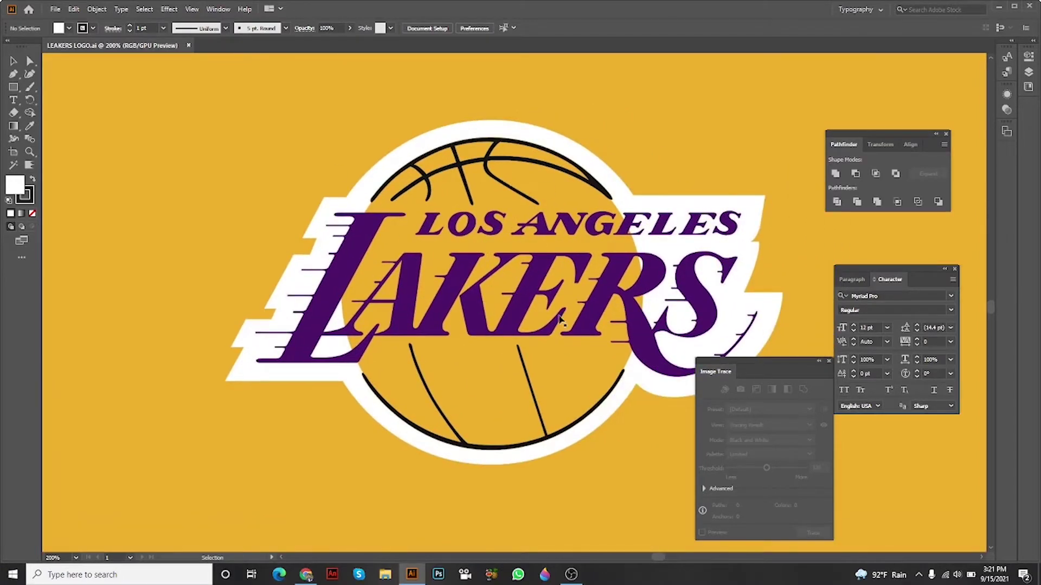
pyautogui.click(306, 575)
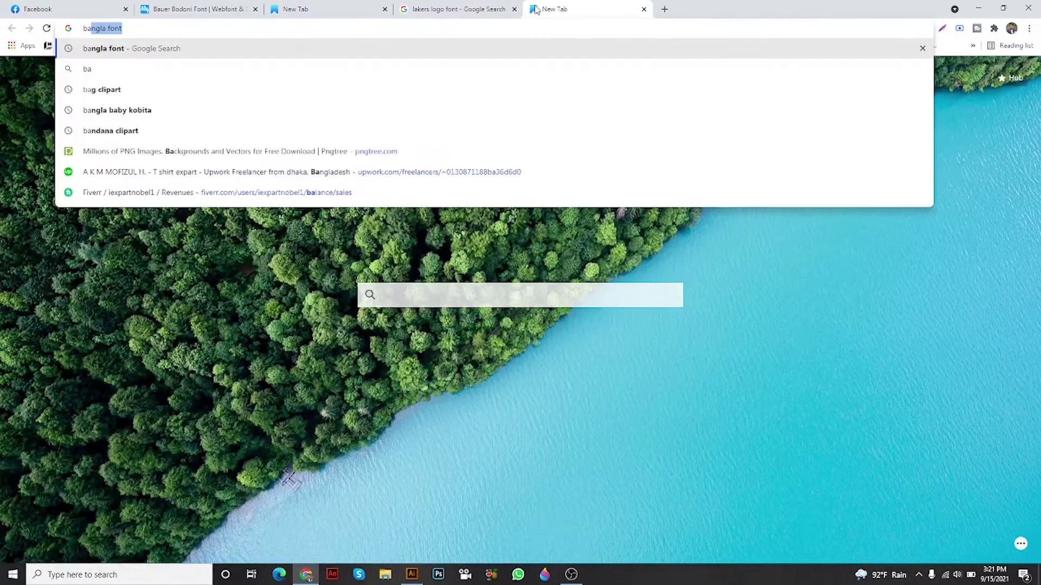
pyautogui.write('ask')
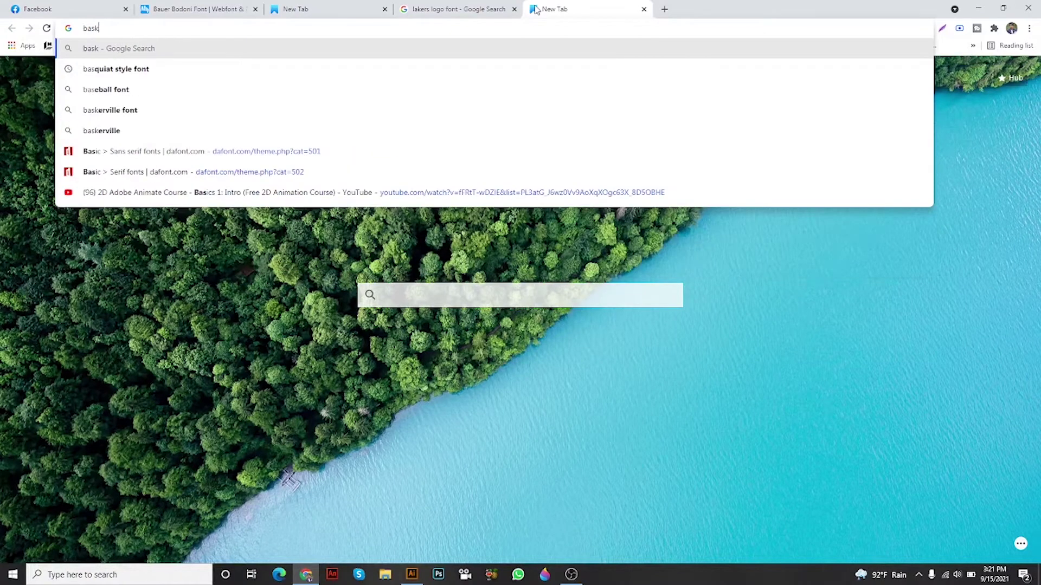
pyautogui.write('etball')
pyautogui.write(' v')
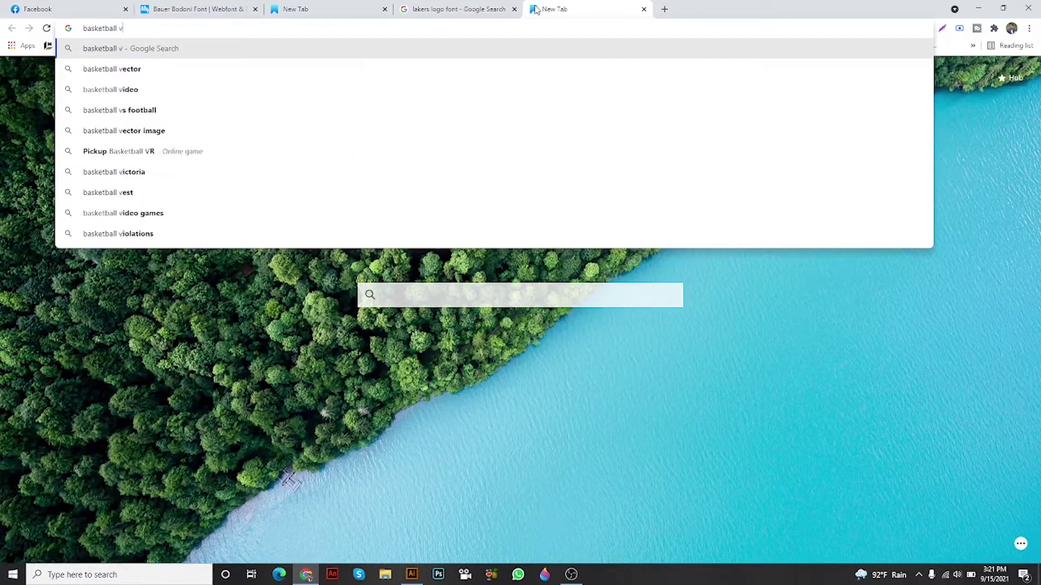
pyautogui.press('BackSpace')
pyautogui.write('clipart')
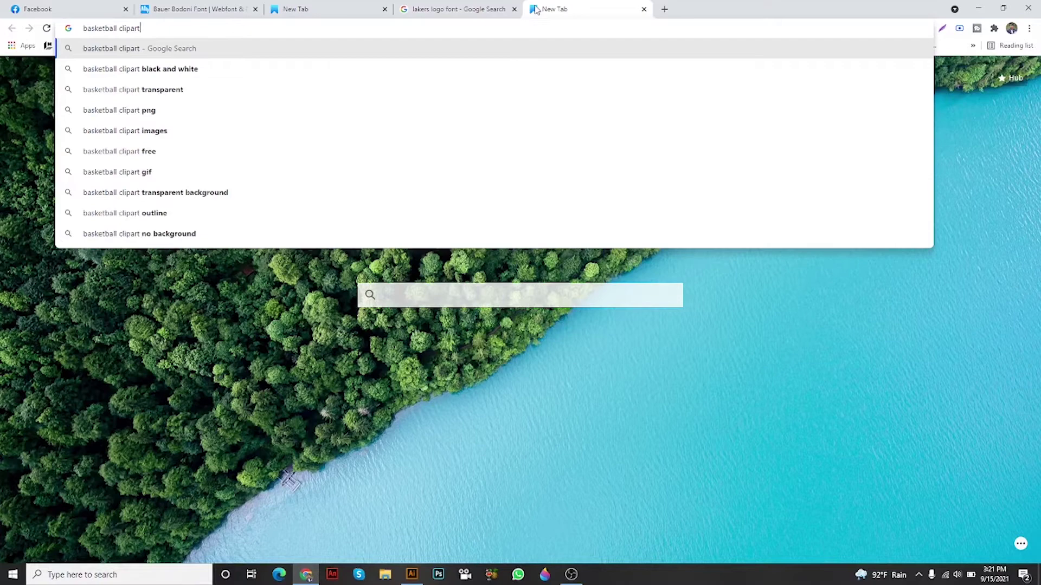
# Run the basketball clipart search, briefly checking the logo document
pyautogui.press('Return')
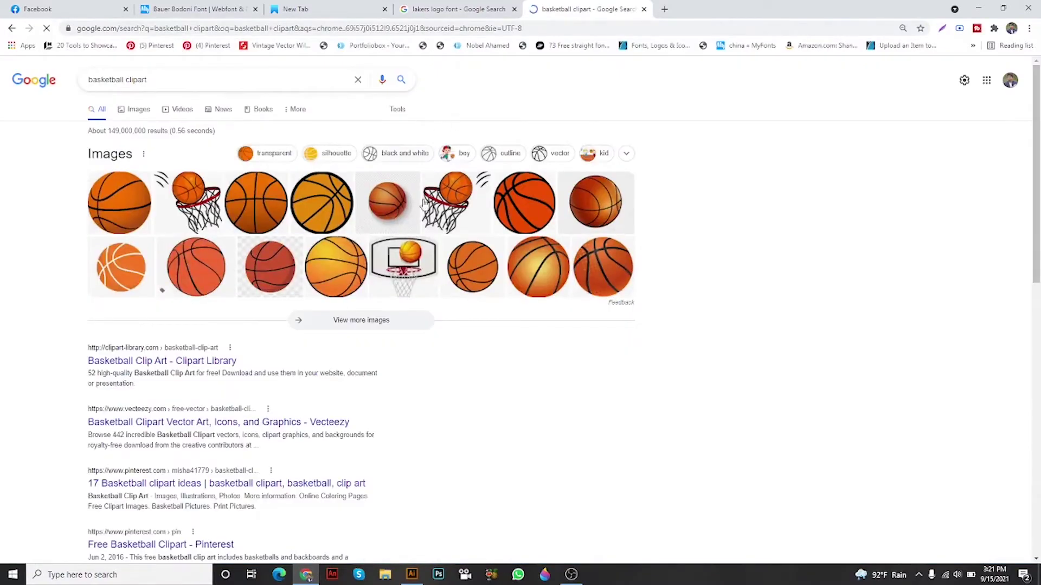
pyautogui.click(412, 575)
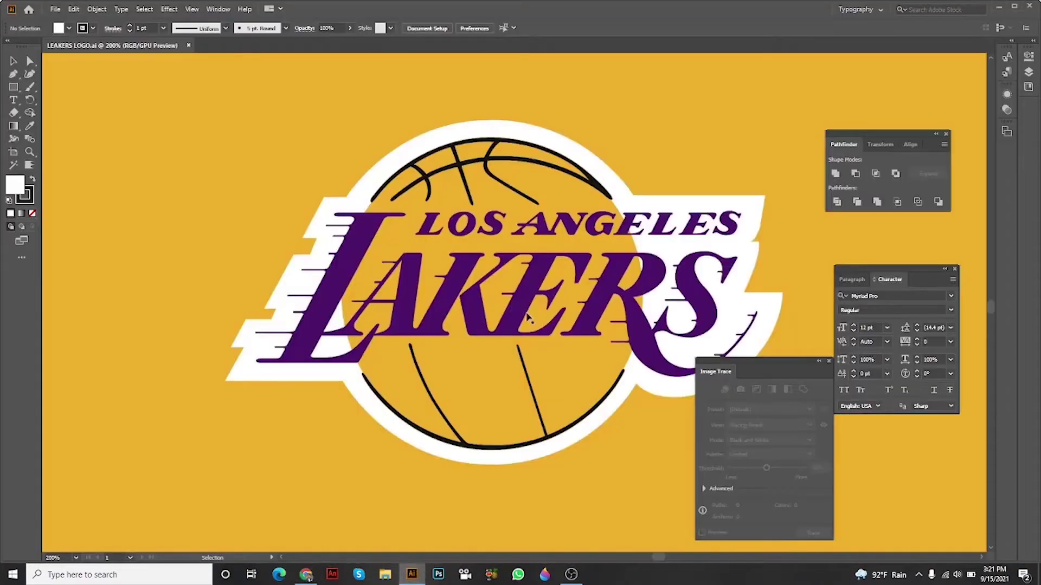
pyautogui.click(307, 575)
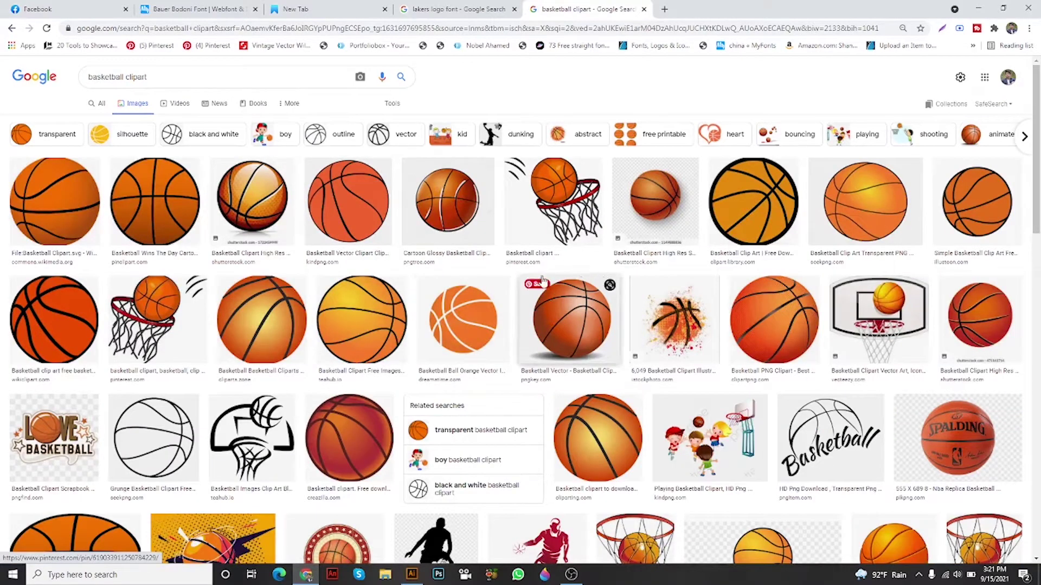
# Copy the orange basketball vector image and return to the Illustrator logo document
pyautogui.click(348, 201)
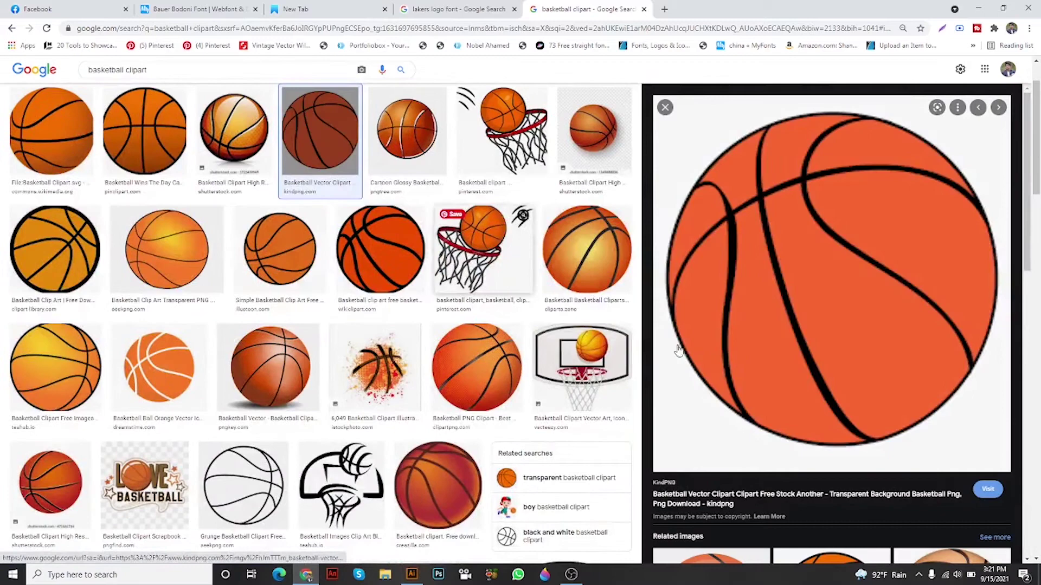
pyautogui.rightClick(781, 260)
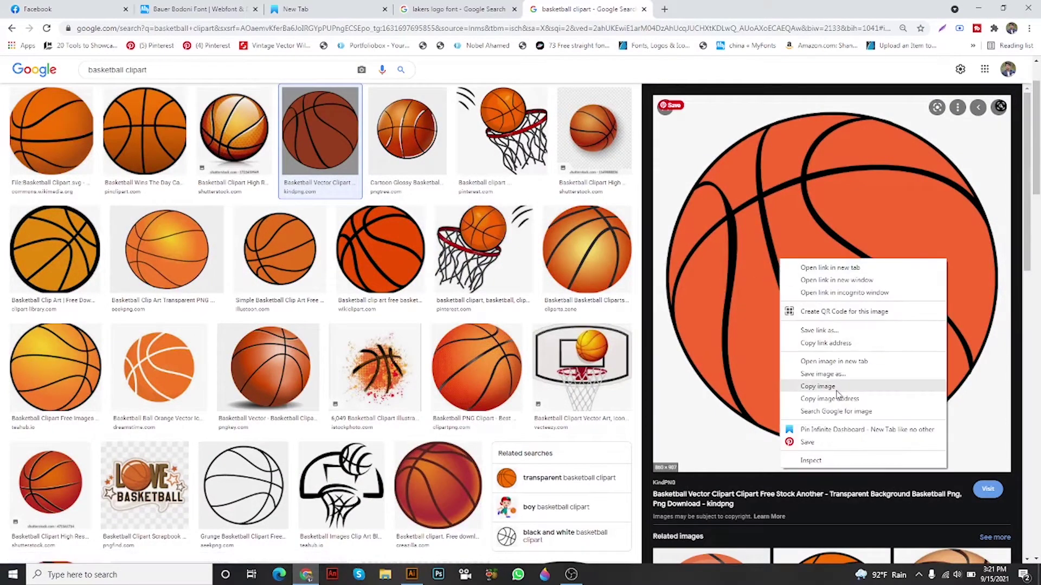
pyautogui.click(832, 388)
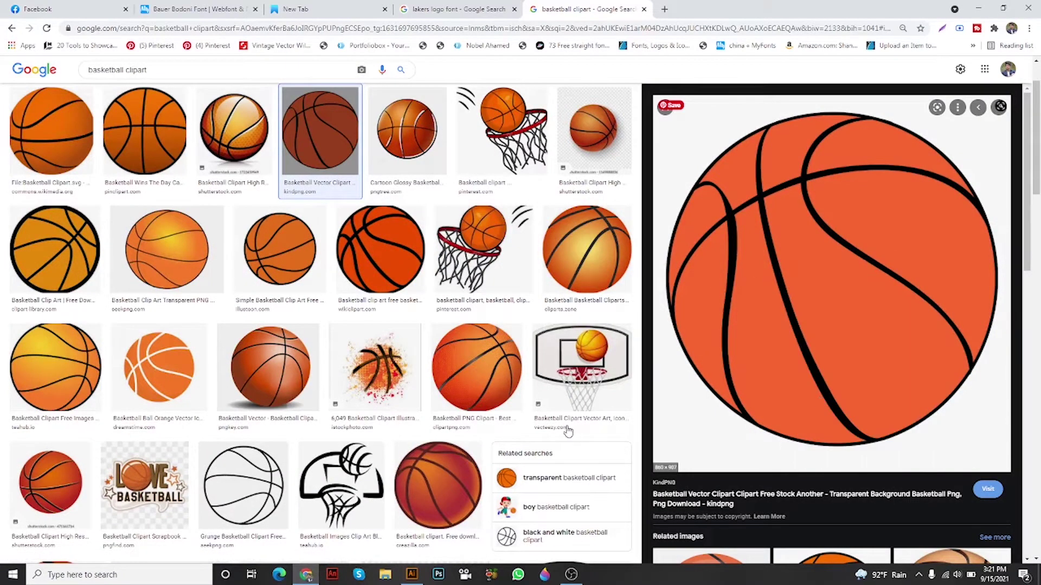
pyautogui.click(411, 576)
# Paste the basketball image and place it below the BRAND artboard
pyautogui.press('a')
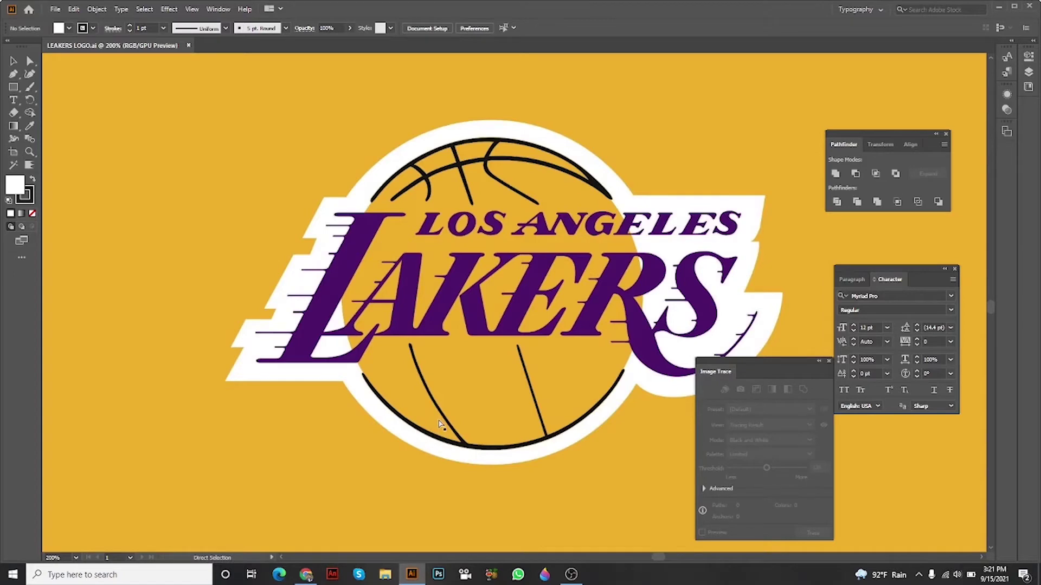
pyautogui.hotkey('ctrl', 'v')
pyautogui.scroll(-4, 451, 410)
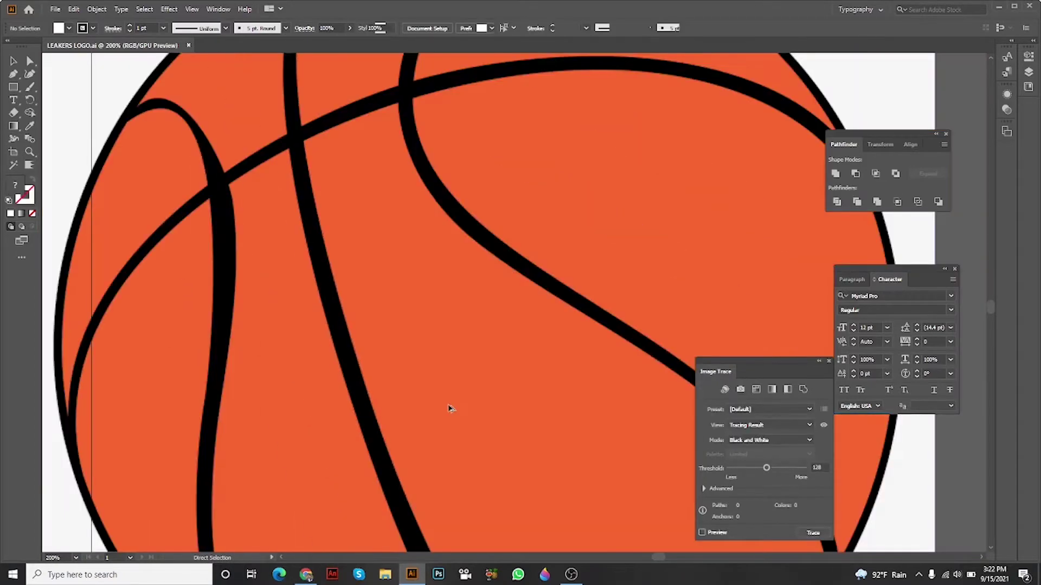
pyautogui.scroll(-4, 453, 413)
pyautogui.scroll(-3, 455, 412)
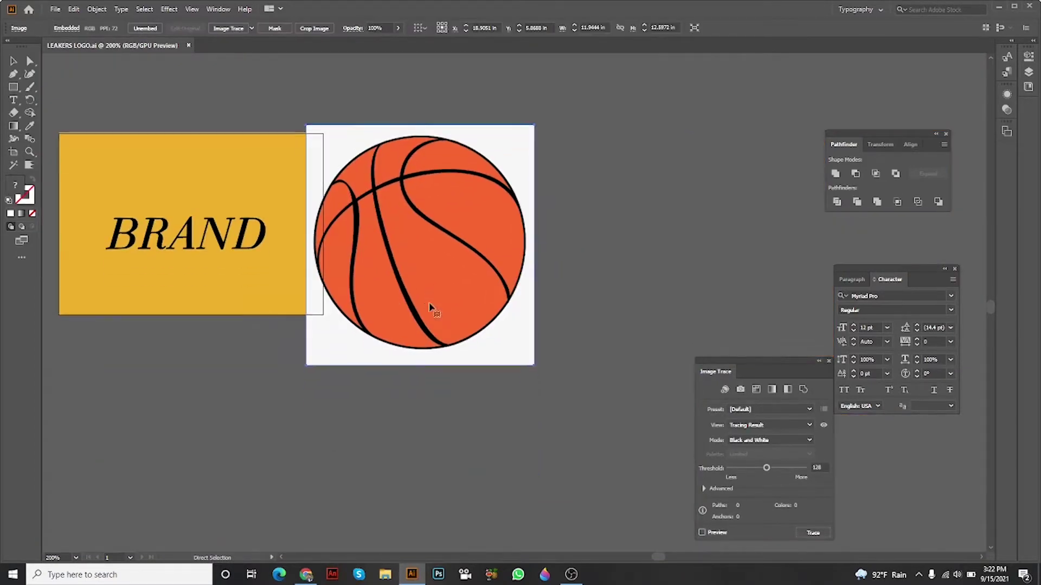
pyautogui.moveTo(431, 313); pyautogui.dragTo(375, 391)
pyautogui.scroll(3, 375, 391)
pyautogui.moveTo(448, 326); pyautogui.dragTo(412, 221)
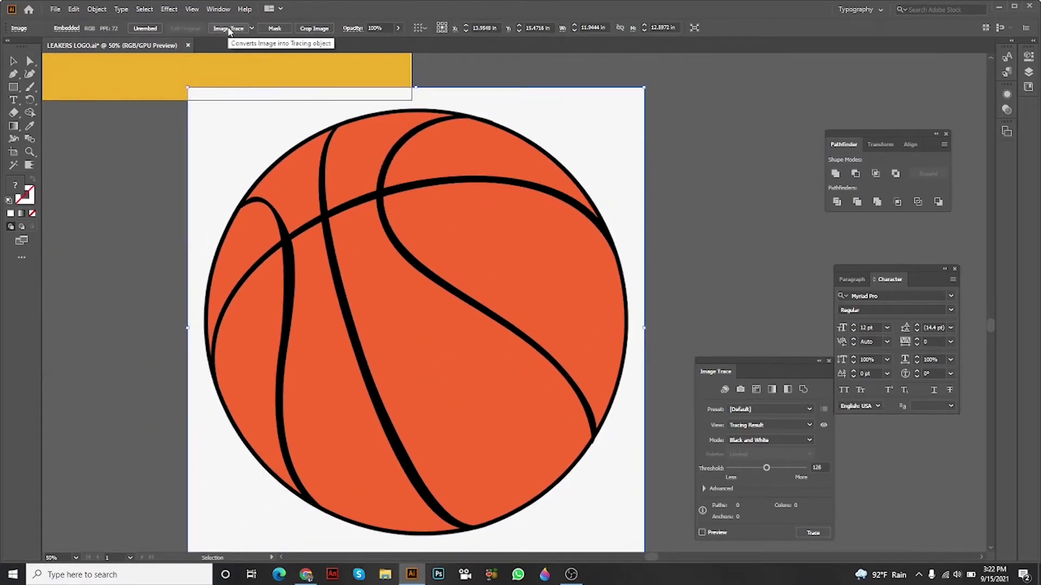
# Image-trace the basketball with the 3 Colors preset and expand it into paths
pyautogui.click(229, 29)
pyautogui.hotkey('ctrl', 'z')
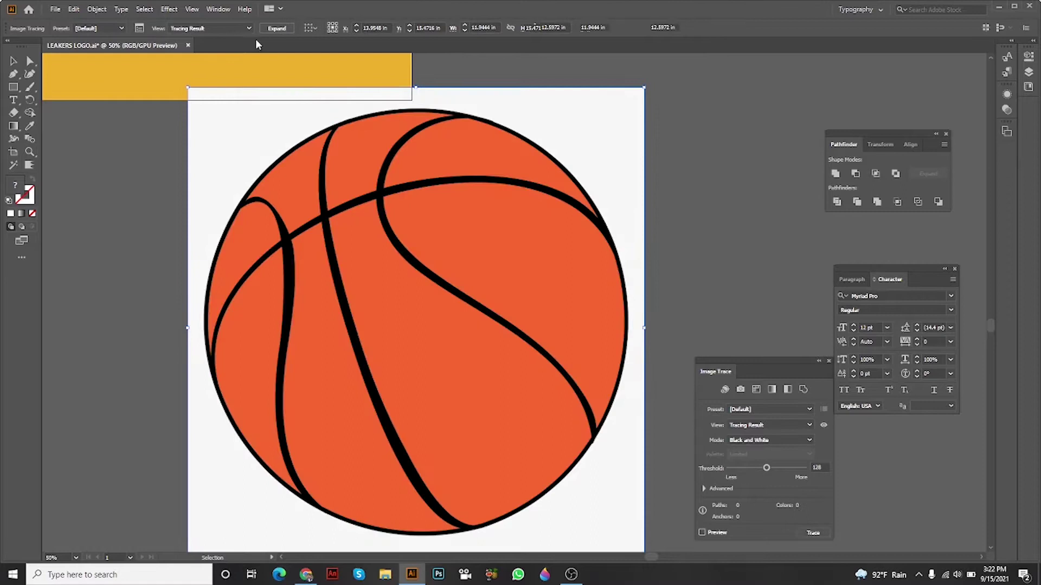
pyautogui.click(251, 27)
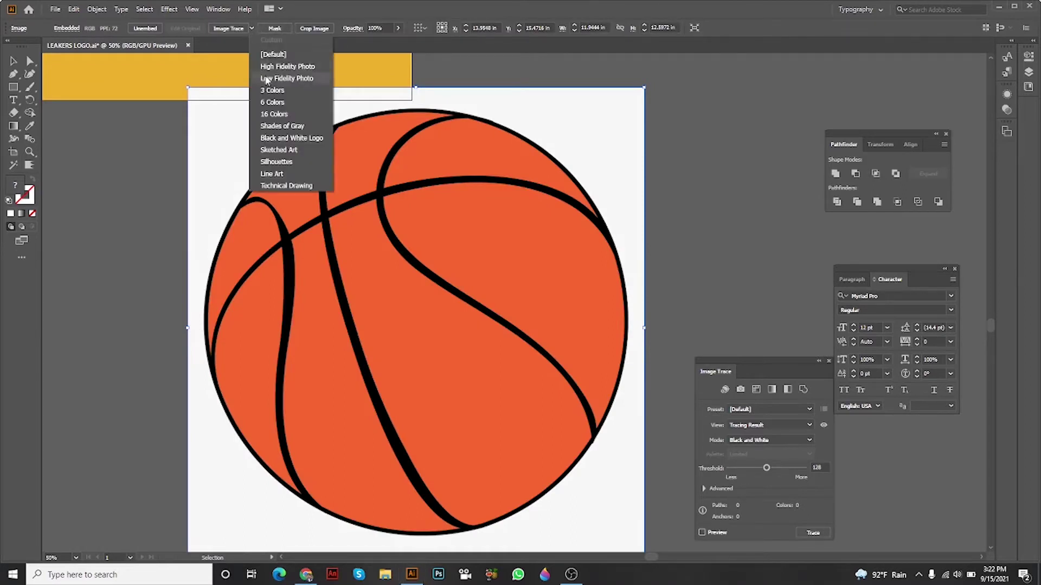
pyautogui.click(285, 81)
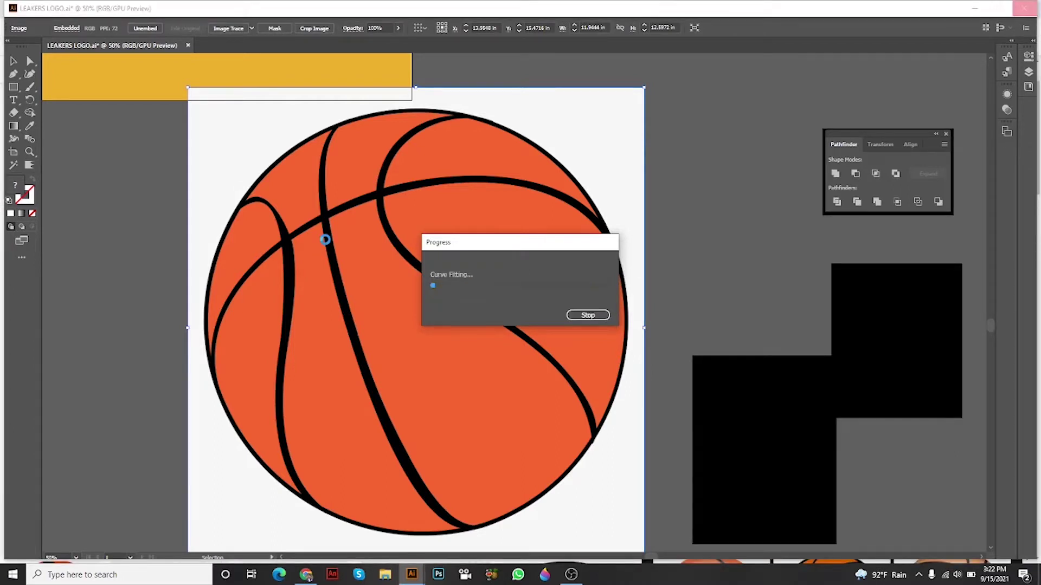
pyautogui.click(276, 28)
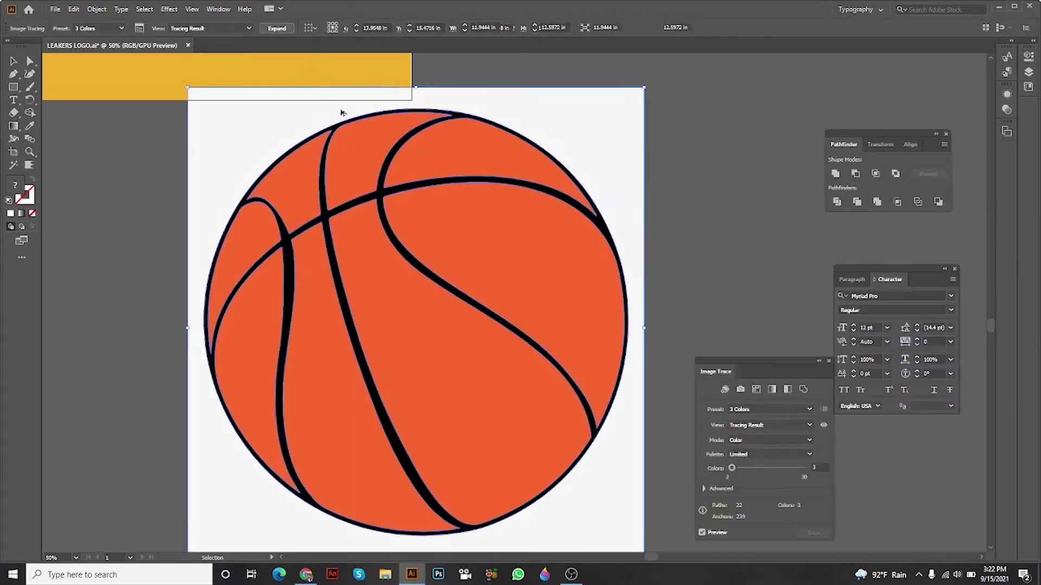
pyautogui.scroll(-3, 382, 244)
pyautogui.rightClick(462, 248)
# Ungroup the trace, delete its white background, and group the remaining ball pieces
pyautogui.click(500, 339)
pyautogui.click(528, 212)
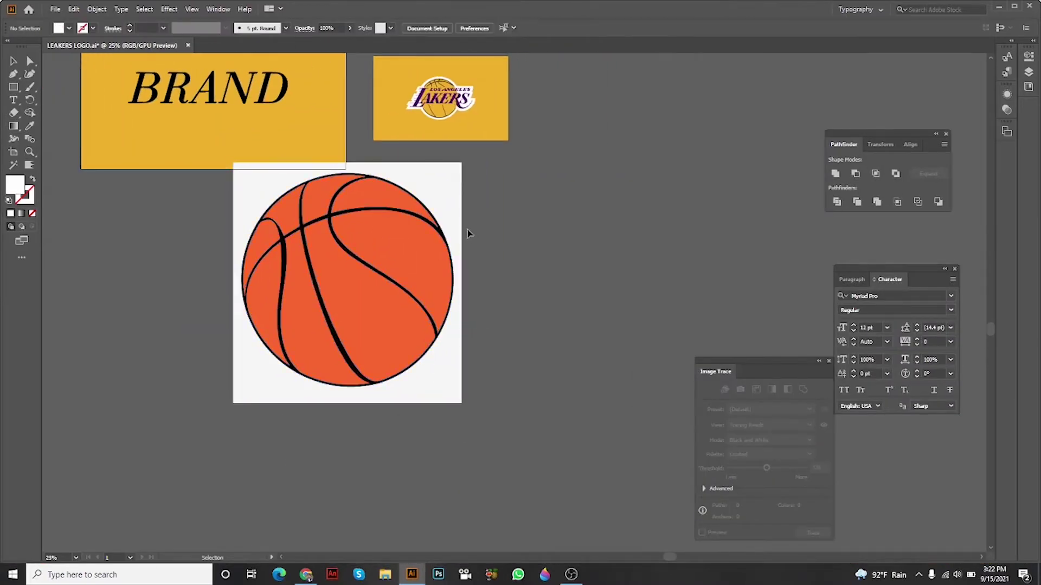
pyautogui.moveTo(455, 252); pyautogui.dragTo(608, 251)
pyautogui.press('Delete')
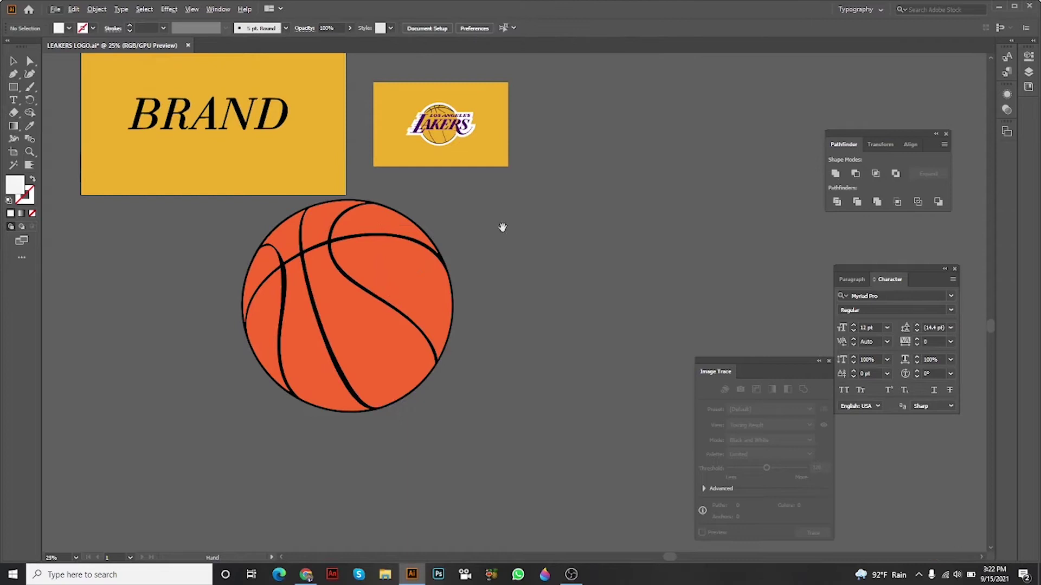
pyautogui.scroll(2, 607, 257)
pyautogui.click(488, 325)
pyautogui.rightClick(570, 222)
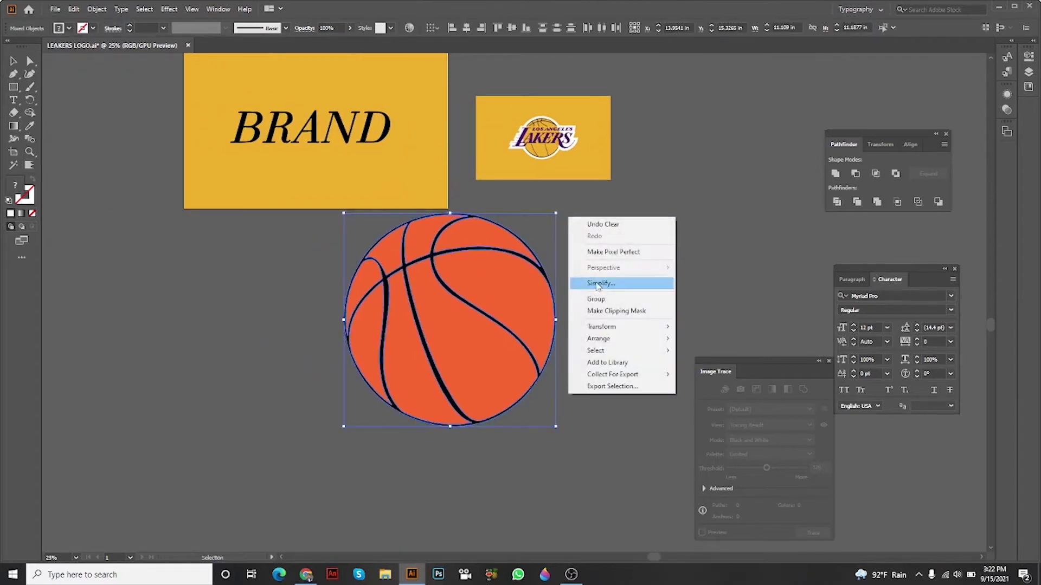
pyautogui.click(594, 291)
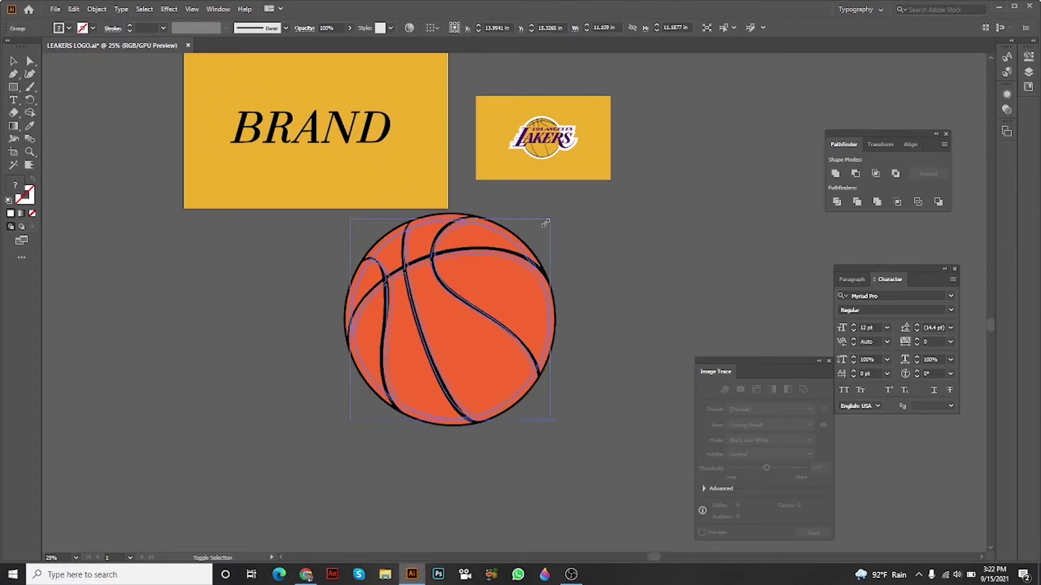
# Shrink the basketball to about half size, tilt it, and place it below the Lakers artboard
pyautogui.moveTo(556, 215)
pyautogui.mouseDown()
pyautogui.moveTo(511, 262)
pyautogui.moveTo(521, 280)
pyautogui.mouseUp()
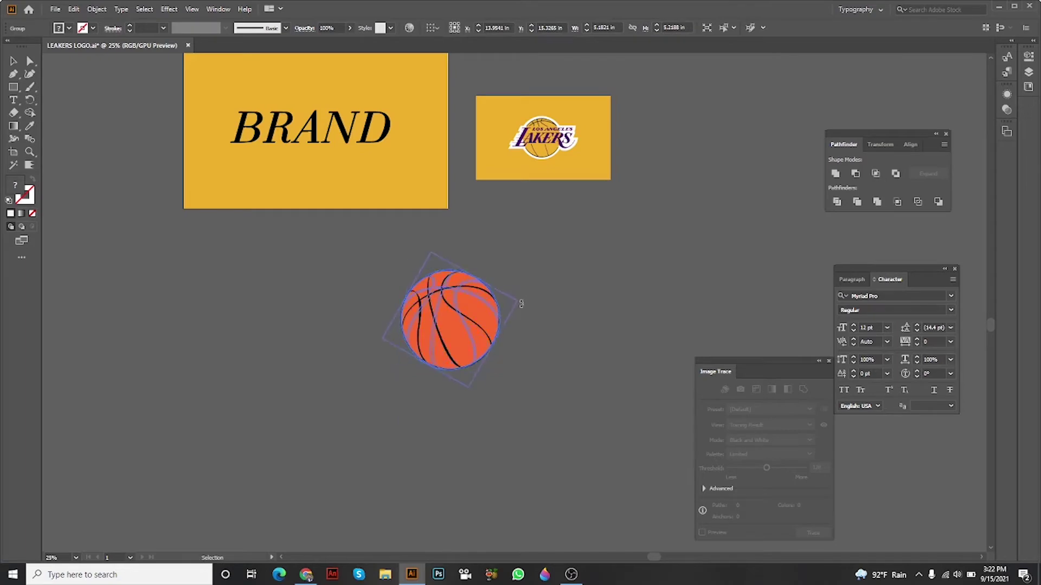
pyautogui.scroll(3, 455, 326)
pyautogui.moveTo(455, 326); pyautogui.dragTo(466, 335)
pyautogui.scroll(3, 466, 334)
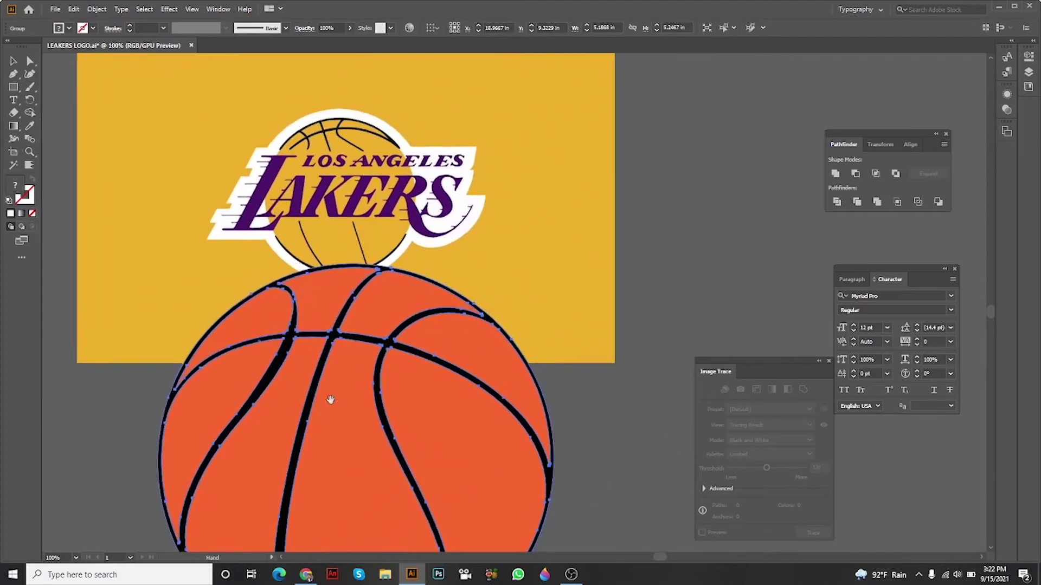
pyautogui.moveTo(380, 352); pyautogui.dragTo(381, 351)
pyautogui.scroll(-2, 488, 326)
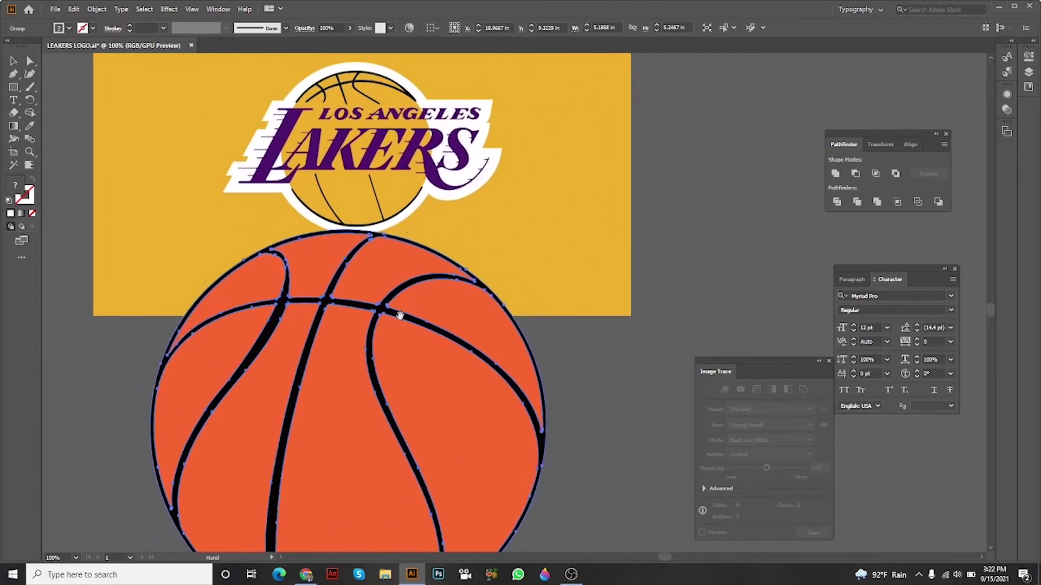
pyautogui.moveTo(623, 360); pyautogui.dragTo(613, 366)
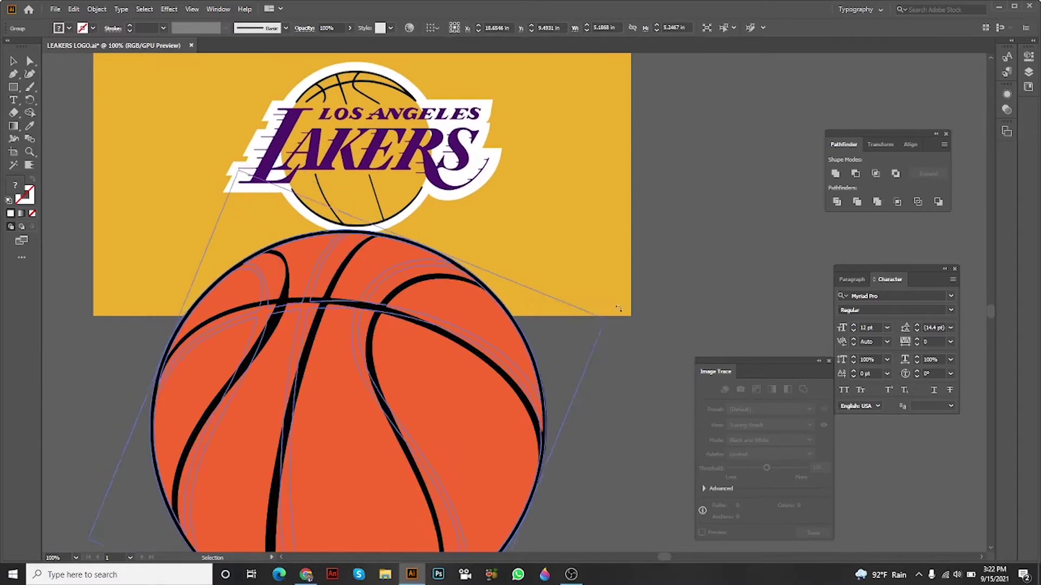
pyautogui.click(643, 389)
pyautogui.scroll(-3, 643, 390)
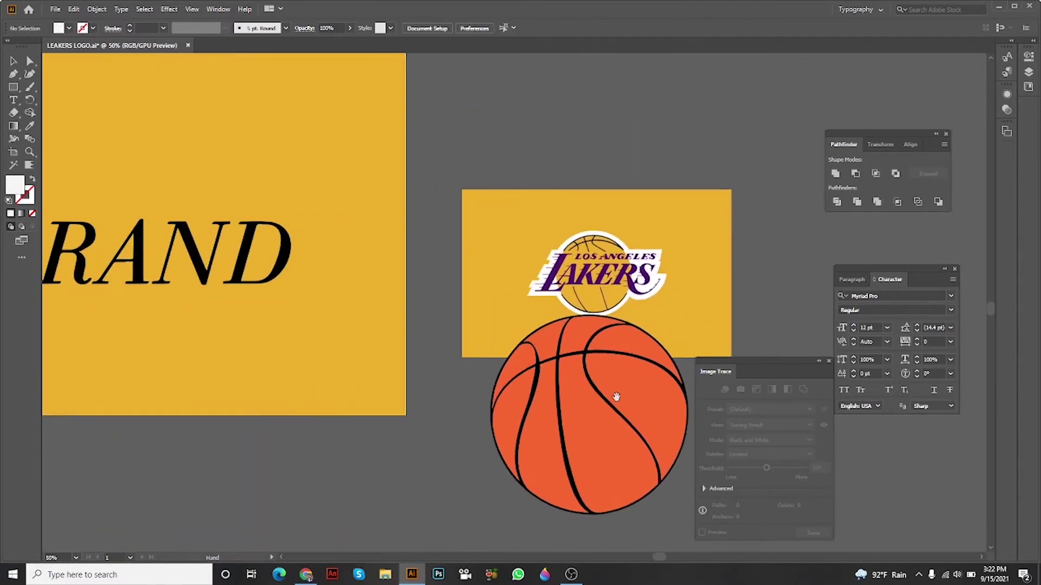
pyautogui.moveTo(594, 407); pyautogui.dragTo(521, 439)
# Magic Wand the orange areas and eyedrop the gold artboard colour onto them
pyautogui.click(14, 167)
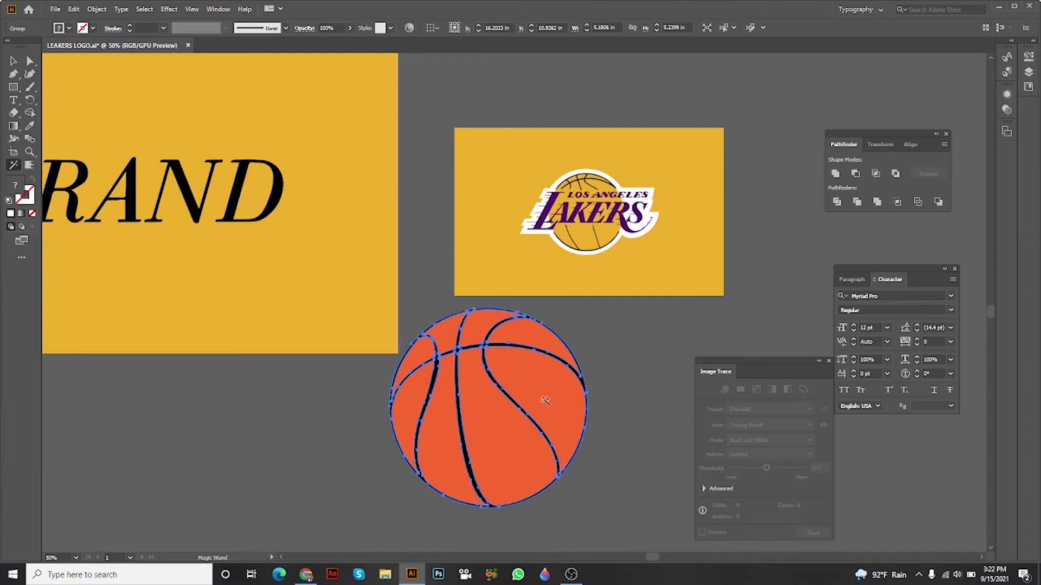
pyautogui.click(487, 407)
pyautogui.click(28, 127)
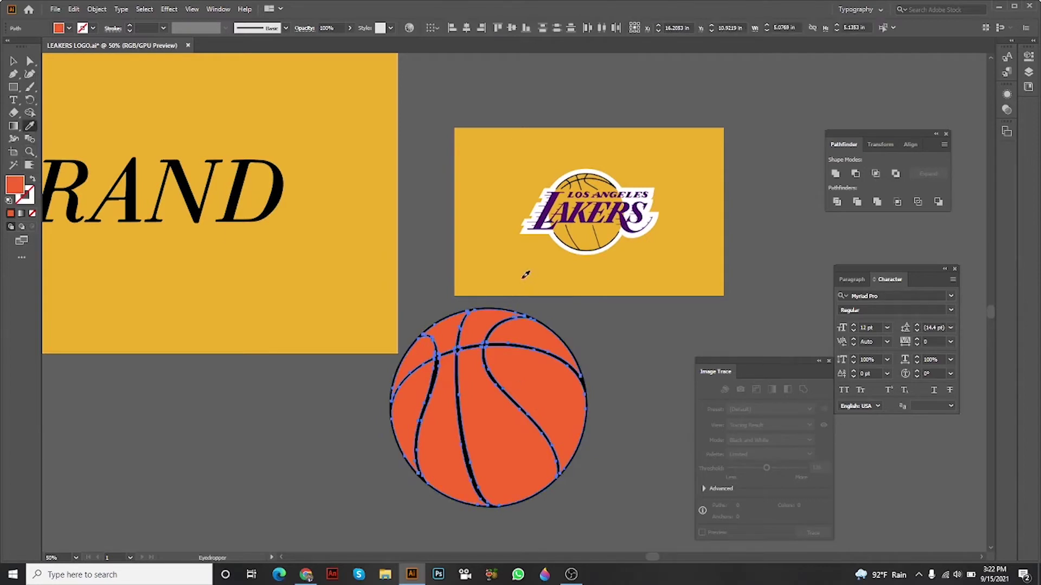
pyautogui.click(528, 275)
pyautogui.hscroll(-2, 527, 275)
pyautogui.click(13, 63)
pyautogui.click(350, 154)
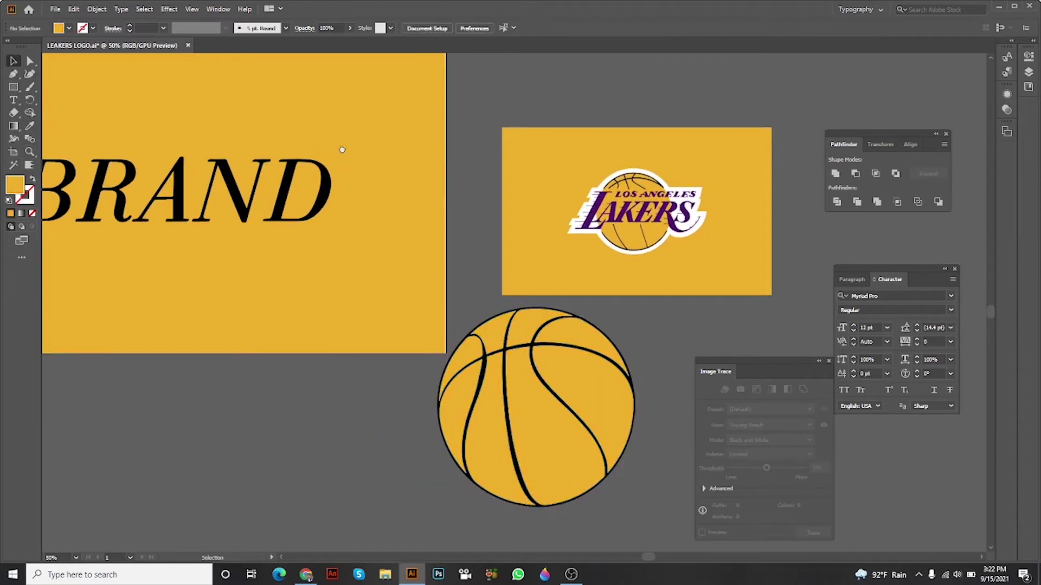
pyautogui.scroll(-2, 569, 309)
pyautogui.scroll(4, 507, 279)
pyautogui.scroll(-2, 508, 280)
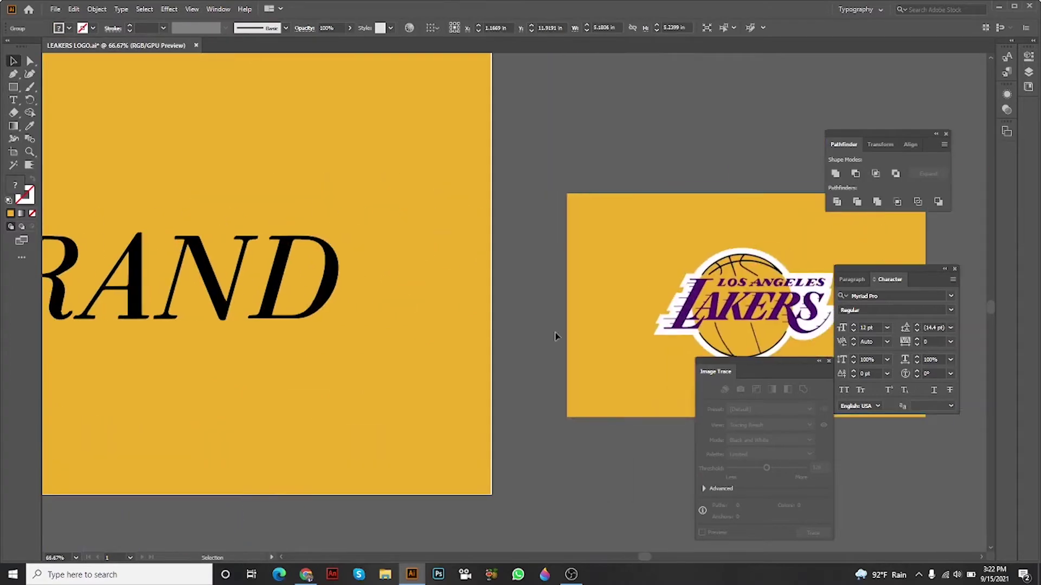
pyautogui.scroll(4, 562, 338)
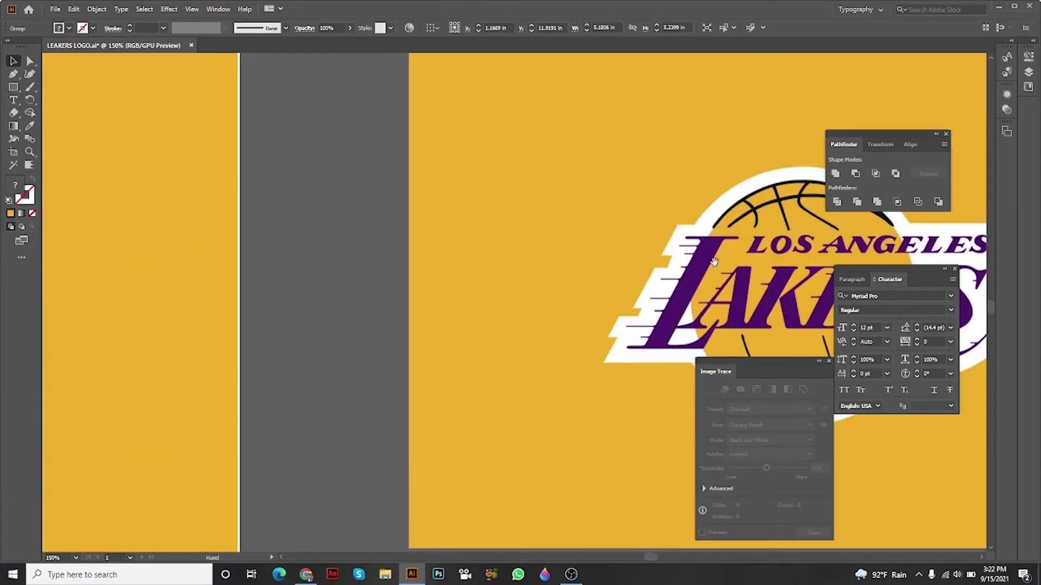
# Fill the BRAND text with the Lakers purple sampled from the logo
pyautogui.moveTo(714, 260); pyautogui.dragTo(612, 241)
pyautogui.scroll(2, 677, 258)
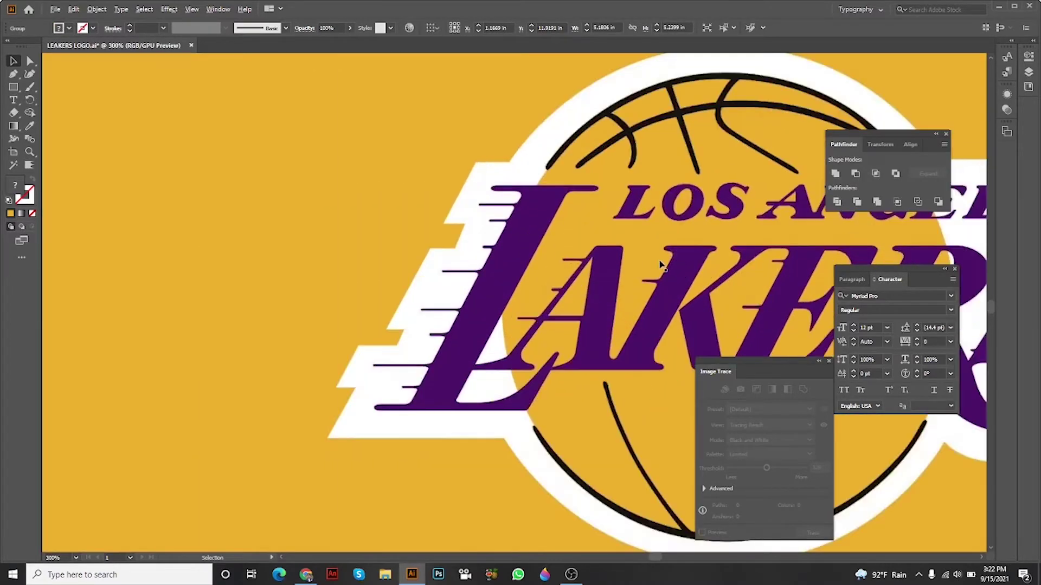
pyautogui.scroll(-4, 677, 258)
pyautogui.scroll(-3, 580, 274)
pyautogui.click(122, 261)
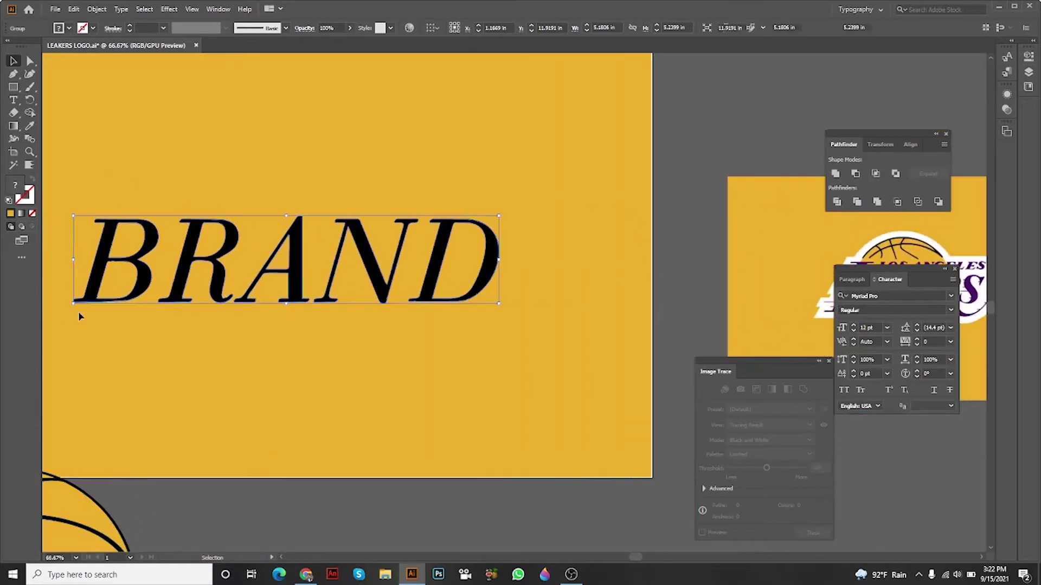
pyautogui.press('Escape')
pyautogui.hscroll(5, 488, 280)
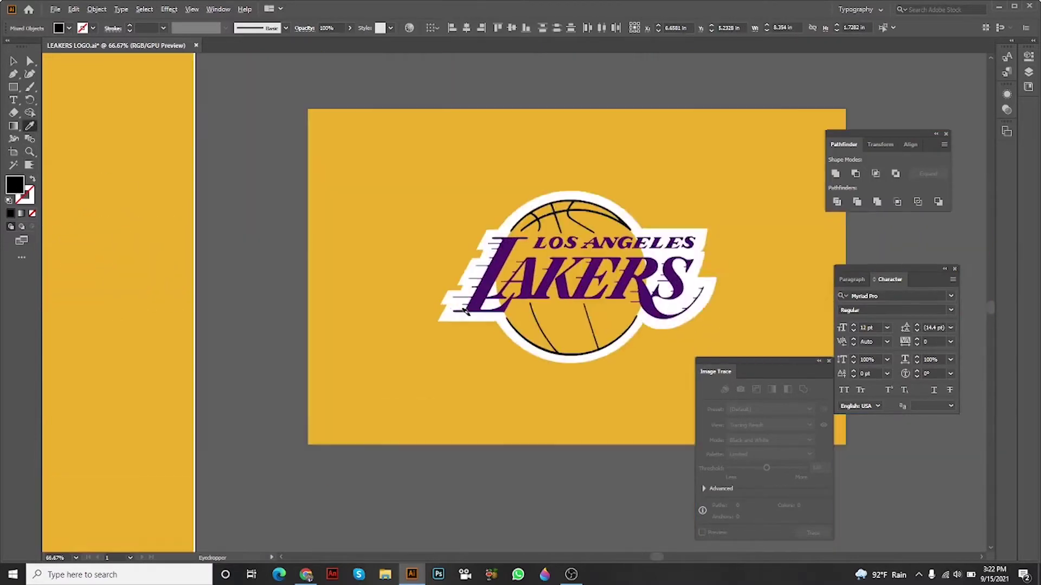
pyautogui.scroll(3, 488, 281)
pyautogui.click(488, 281)
# Give the BRAND letters a 5 pt purple outline
pyautogui.moveTo(677, 366); pyautogui.dragTo(163, 326)
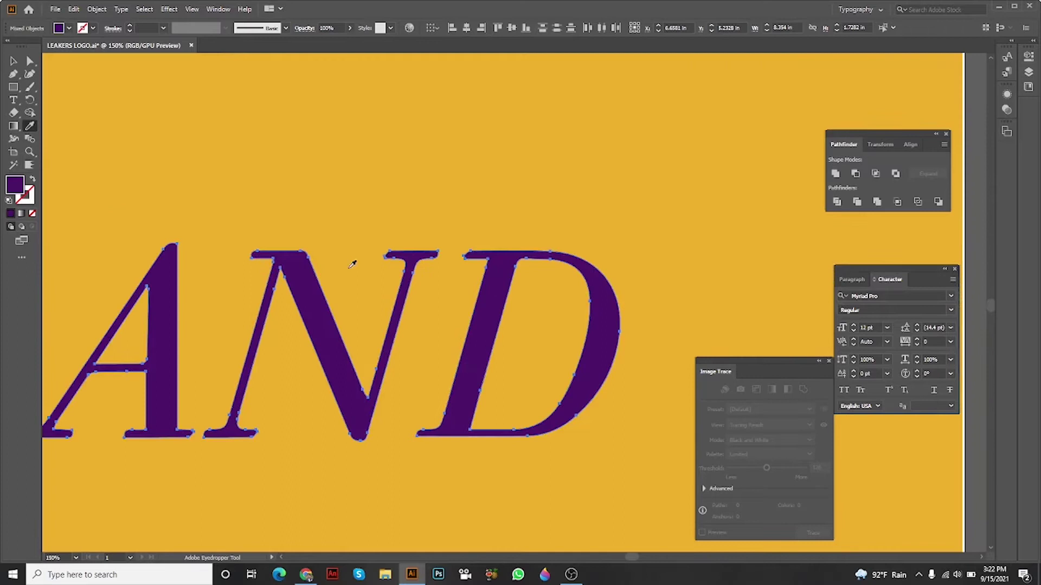
pyautogui.hscroll(-5, 489, 281)
pyautogui.click(28, 194)
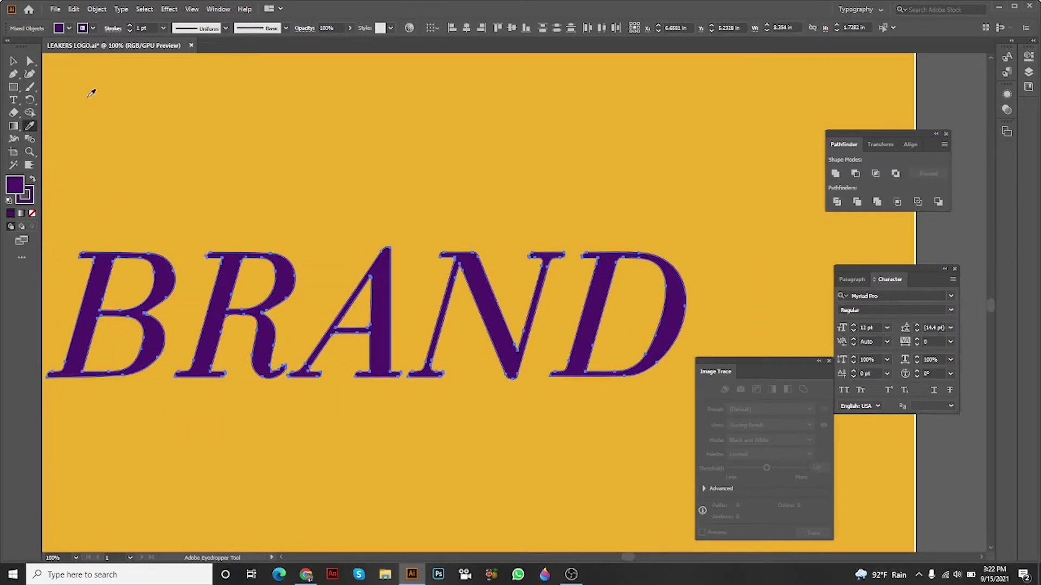
pyautogui.click(128, 28)
pyautogui.write('5')
pyautogui.press('Return')
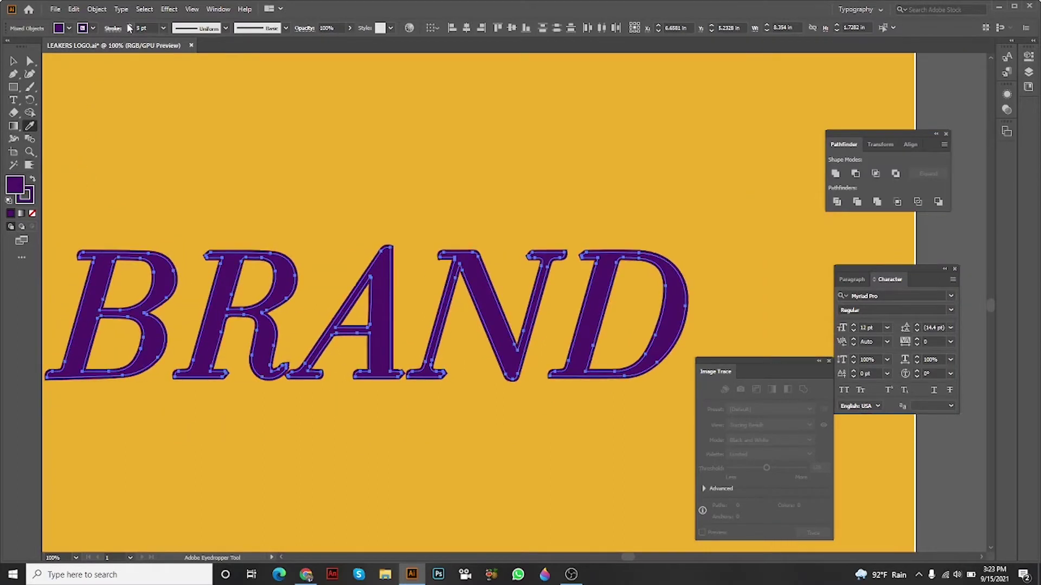
# Reselect the BRAND lettering with the Selection tool
pyautogui.click(14, 62)
pyautogui.click(277, 147)
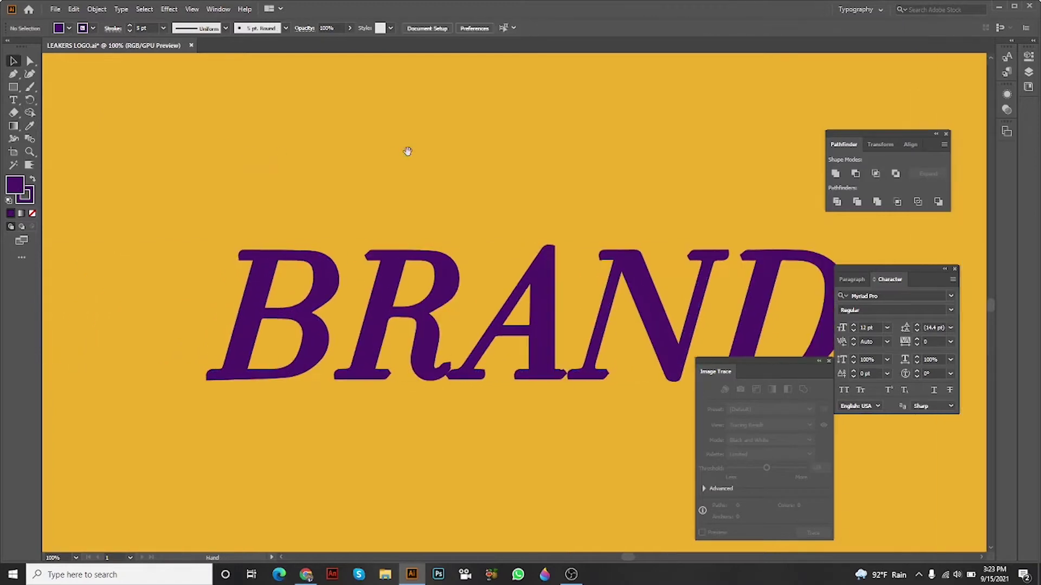
pyautogui.scroll(-3, 407, 195)
pyautogui.click(329, 218)
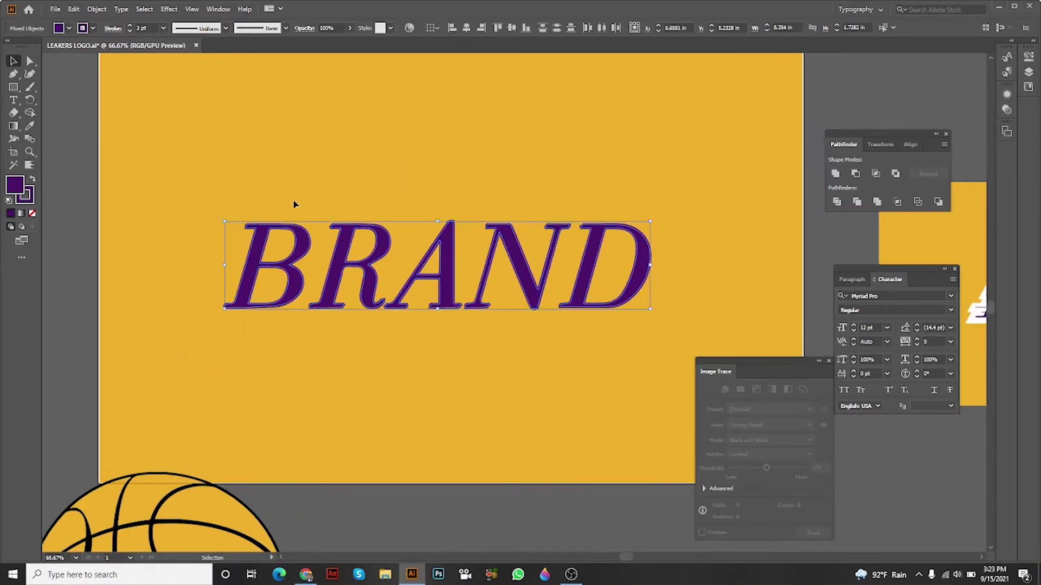
pyautogui.click(237, 196)
pyautogui.hotkey('ctrl', 'a')
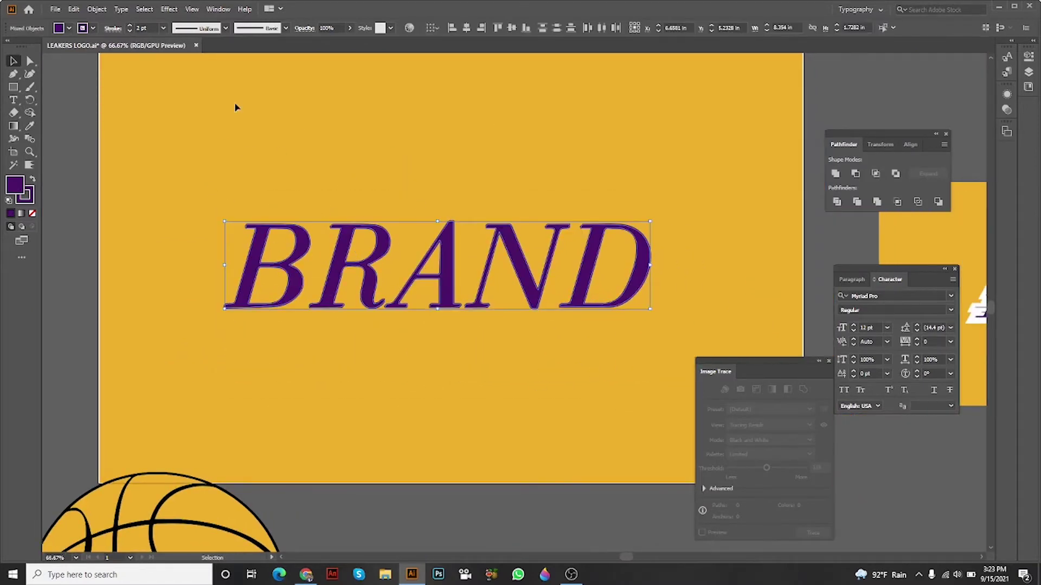
# Expand BRAND's fill and outline via Object > Expand, then Unite them in Pathfinder
pyautogui.click(97, 10)
pyautogui.click(131, 136)
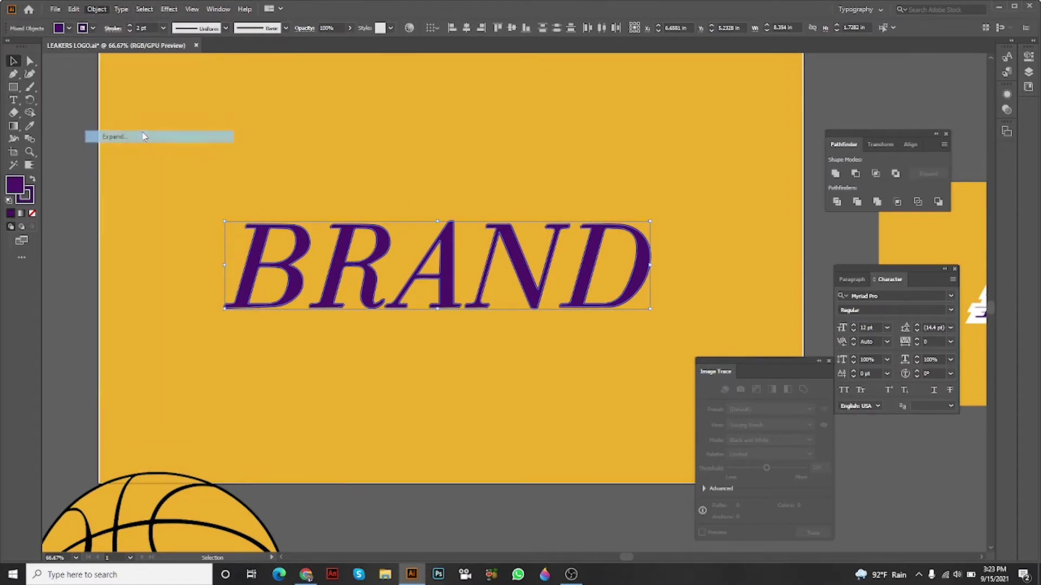
pyautogui.click(494, 349)
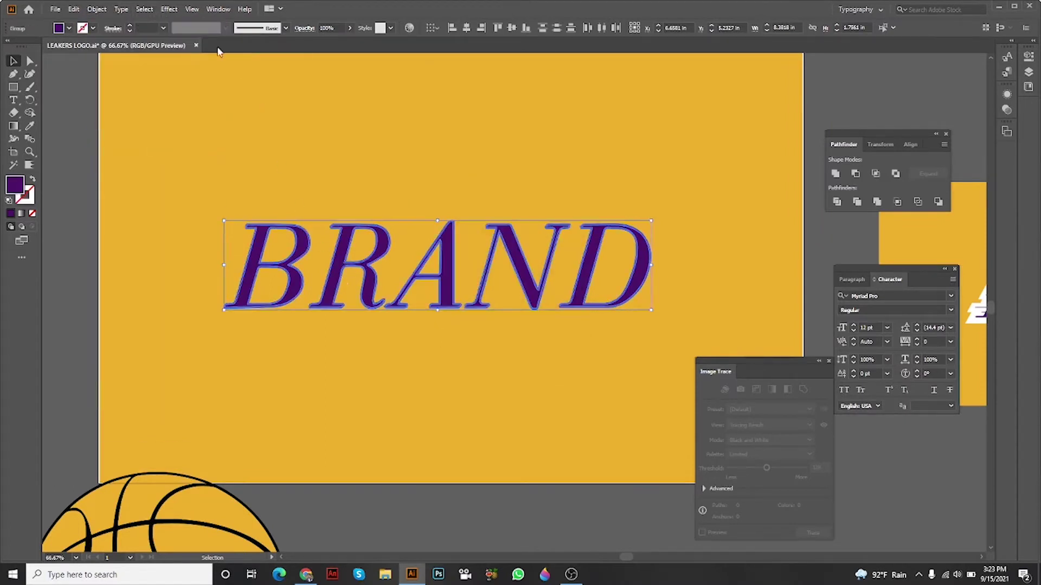
pyautogui.click(96, 9)
pyautogui.click(125, 138)
pyautogui.click(835, 175)
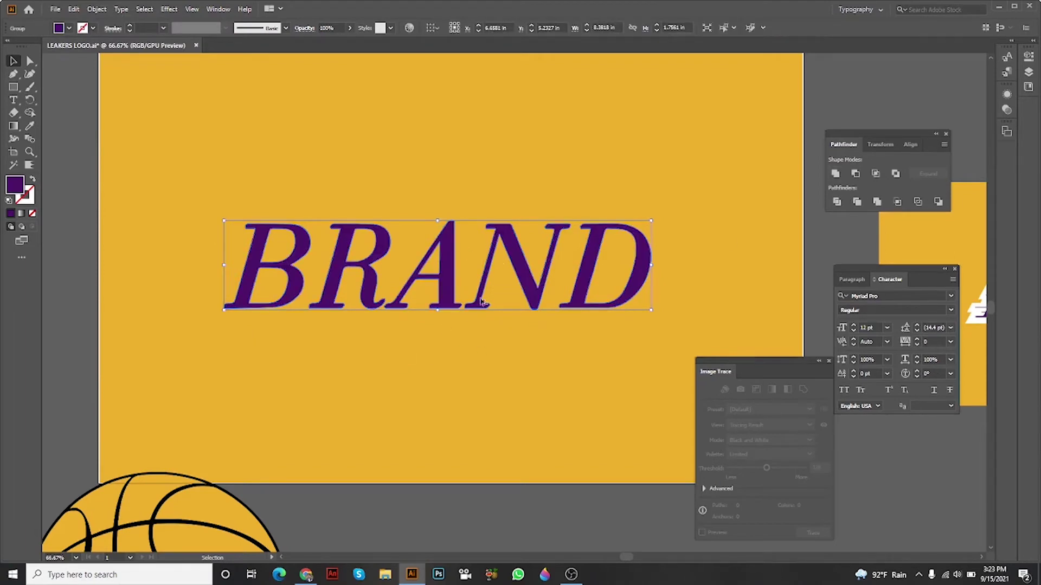
pyautogui.scroll(3, 484, 303)
pyautogui.scroll(-3, 484, 303)
# Bring the Lakers L into view and choose the Rectangle Tool from the shapes flyout
pyautogui.press('space')
pyautogui.scroll(3, 494, 281)
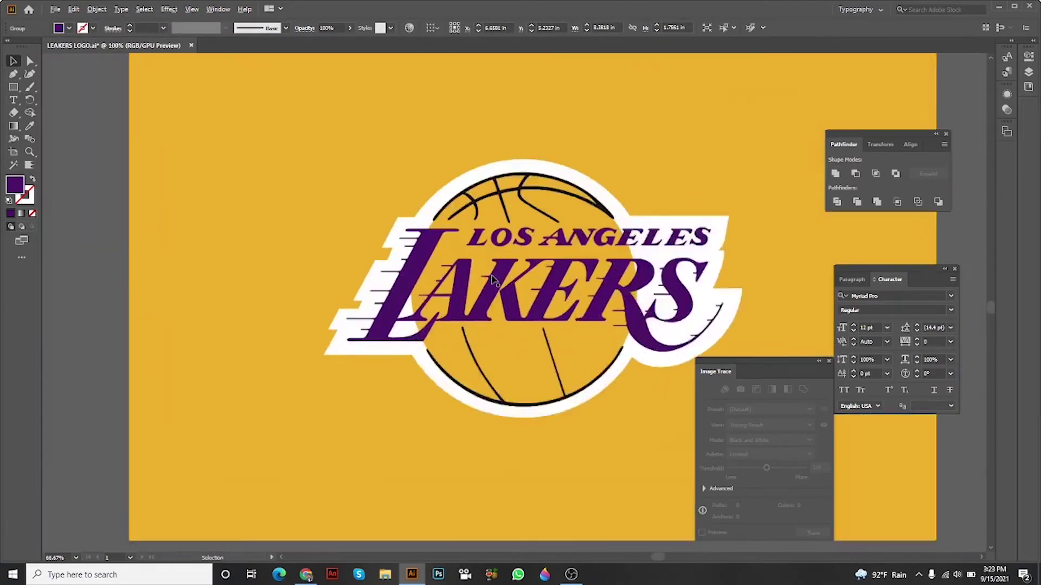
pyautogui.scroll(2, 493, 281)
pyautogui.scroll(2, 512, 281)
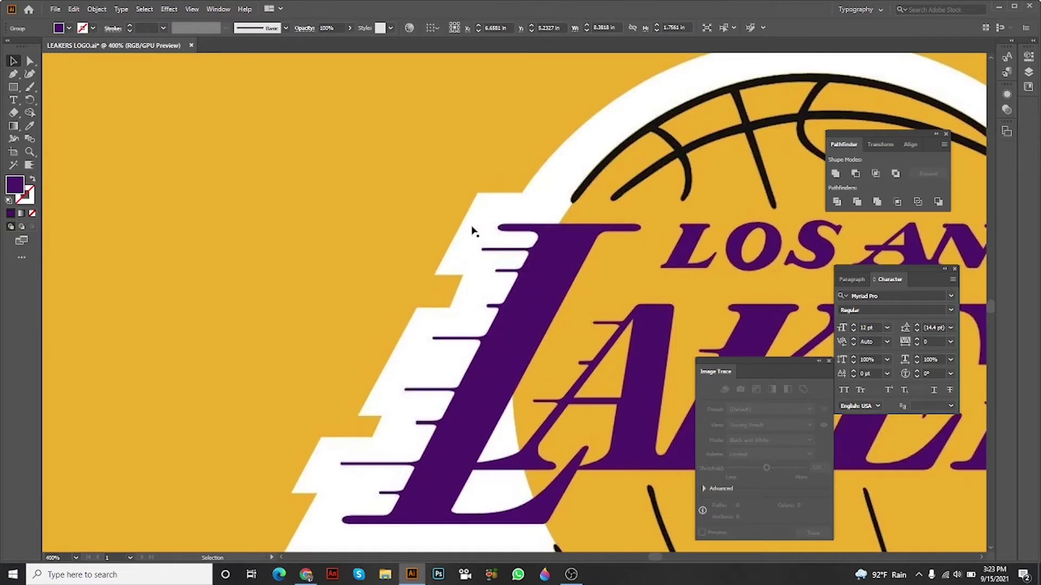
pyautogui.scroll(2, 546, 251)
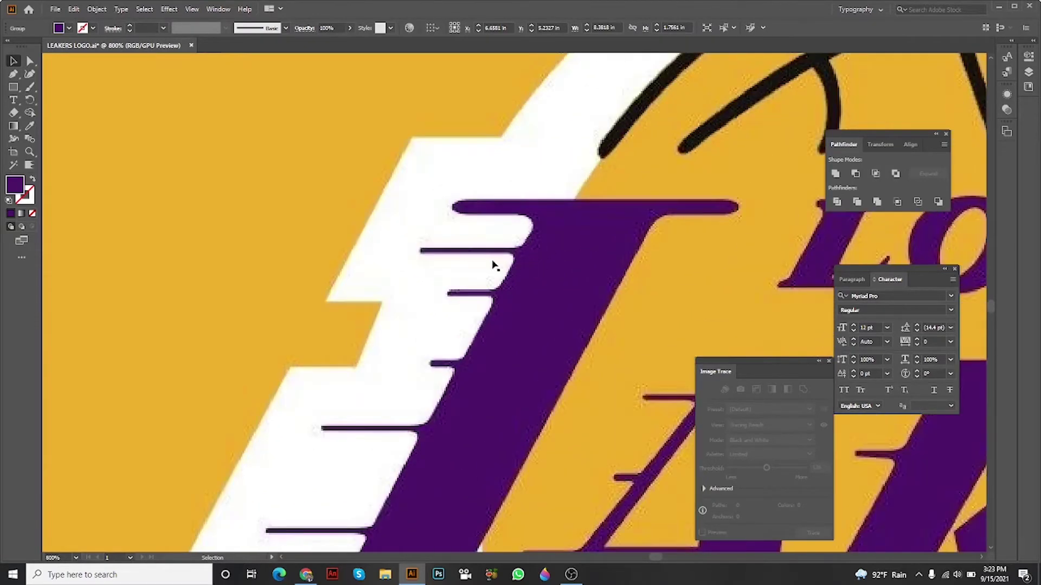
pyautogui.click(14, 88)
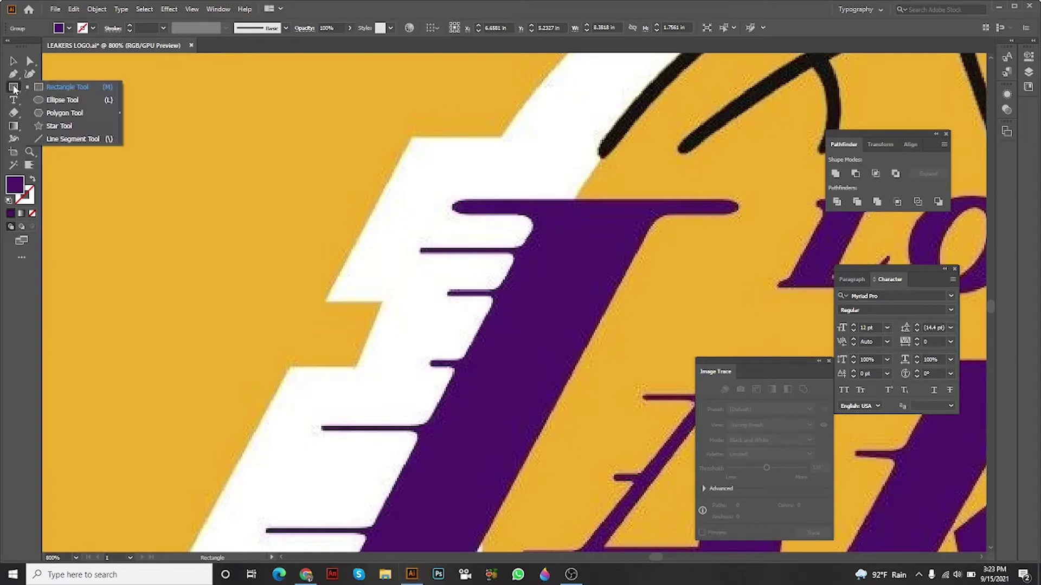
pyautogui.click(59, 92)
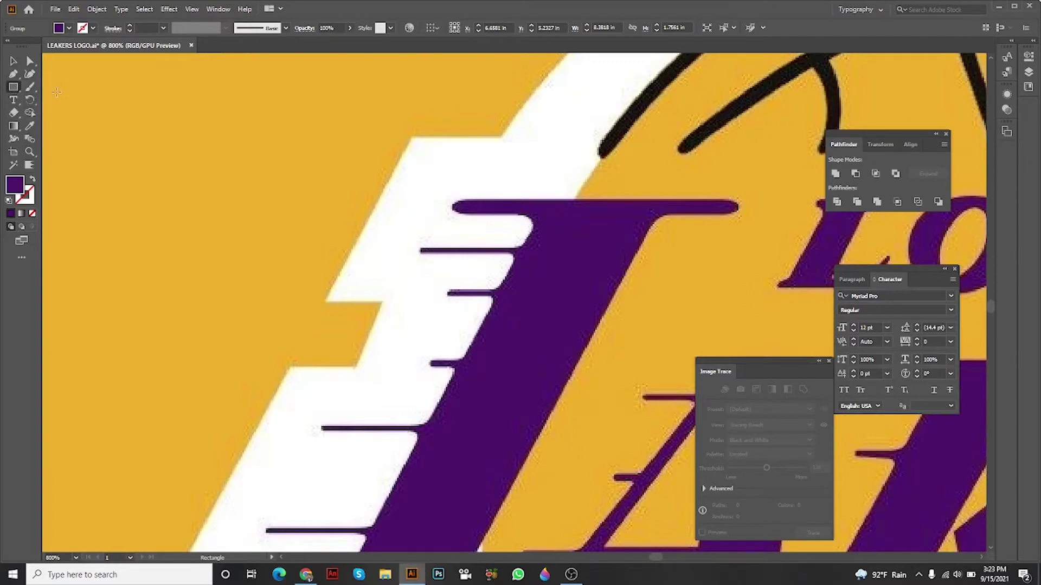
pyautogui.click(14, 86)
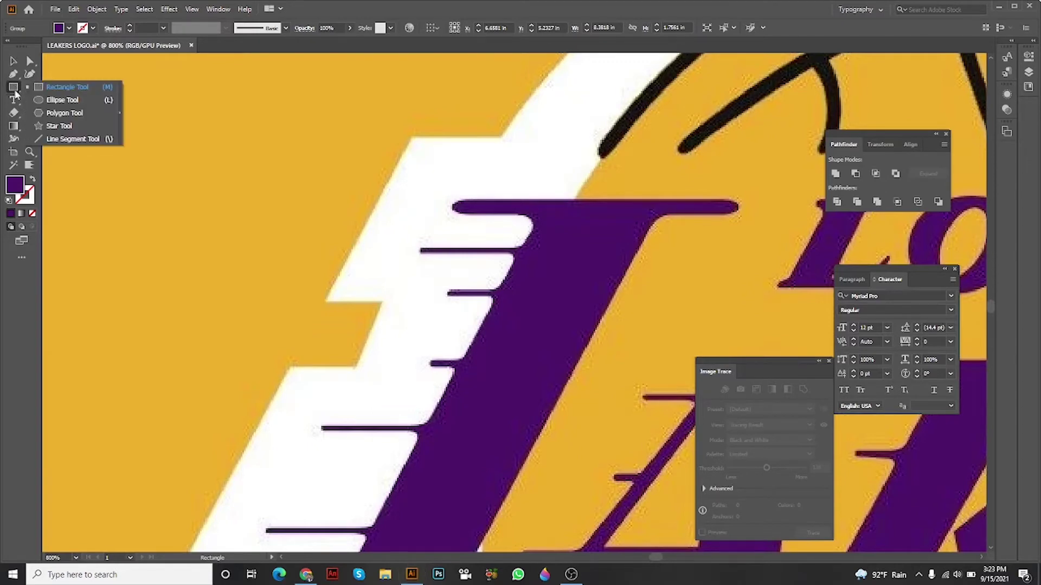
pyautogui.click(68, 87)
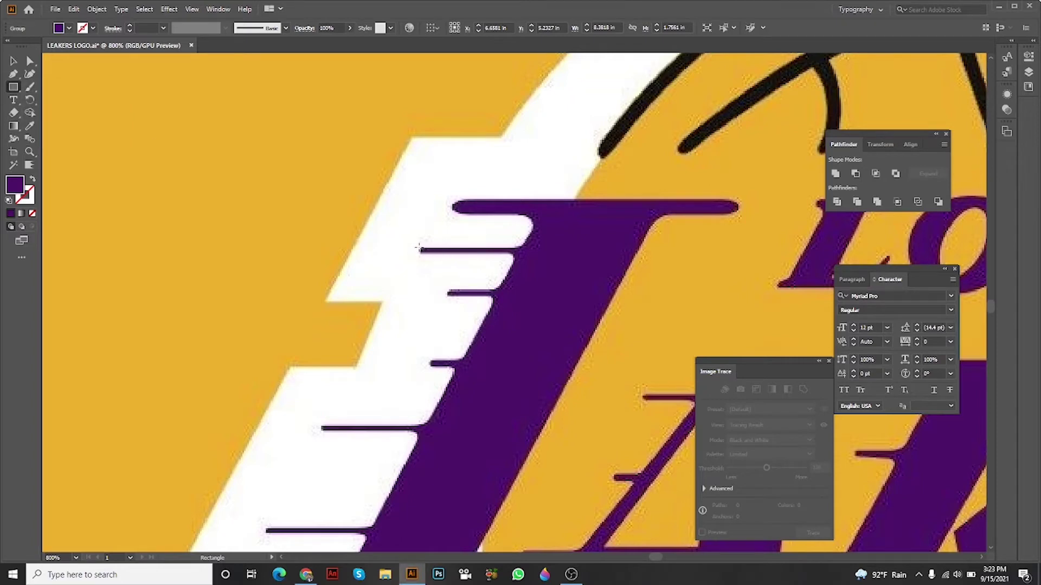
# Draw a thin bar over the first speed line and Alt-drag two copies onto lower lines
pyautogui.moveTo(527, 254); pyautogui.dragTo(549, 254)
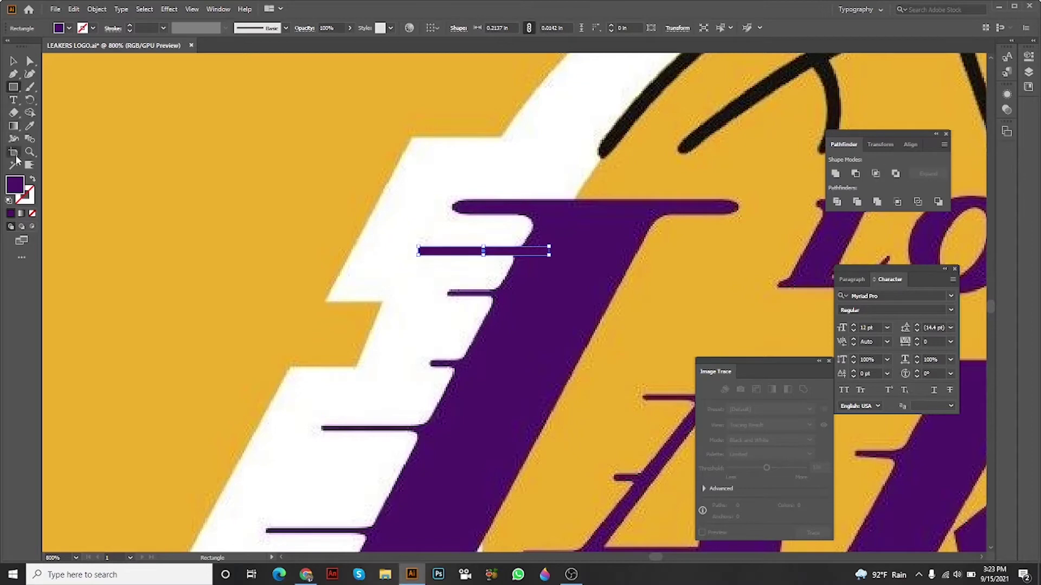
pyautogui.click(14, 61)
pyautogui.scroll(1, 444, 269)
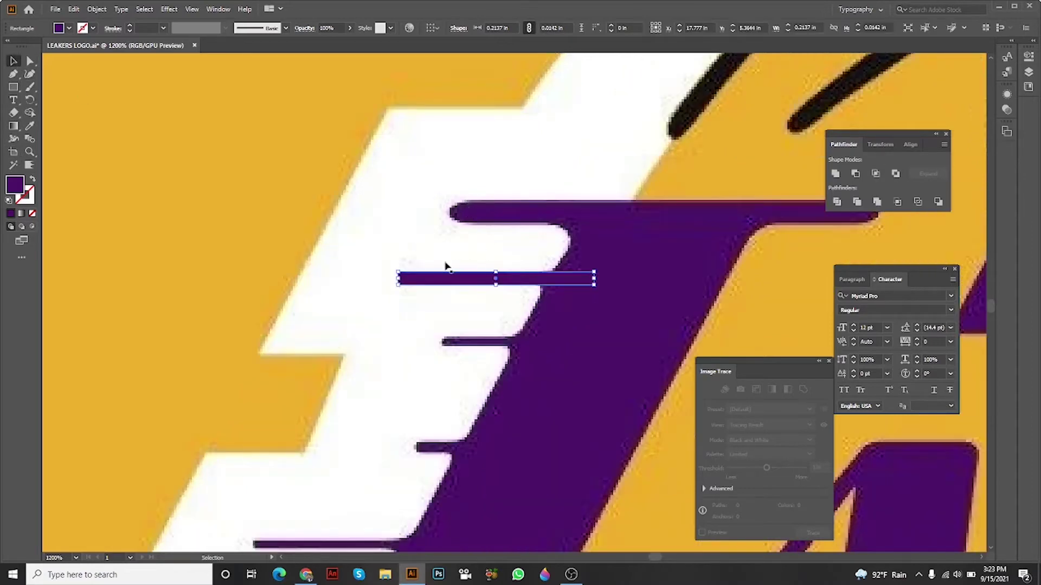
pyautogui.scroll(1, 394, 286)
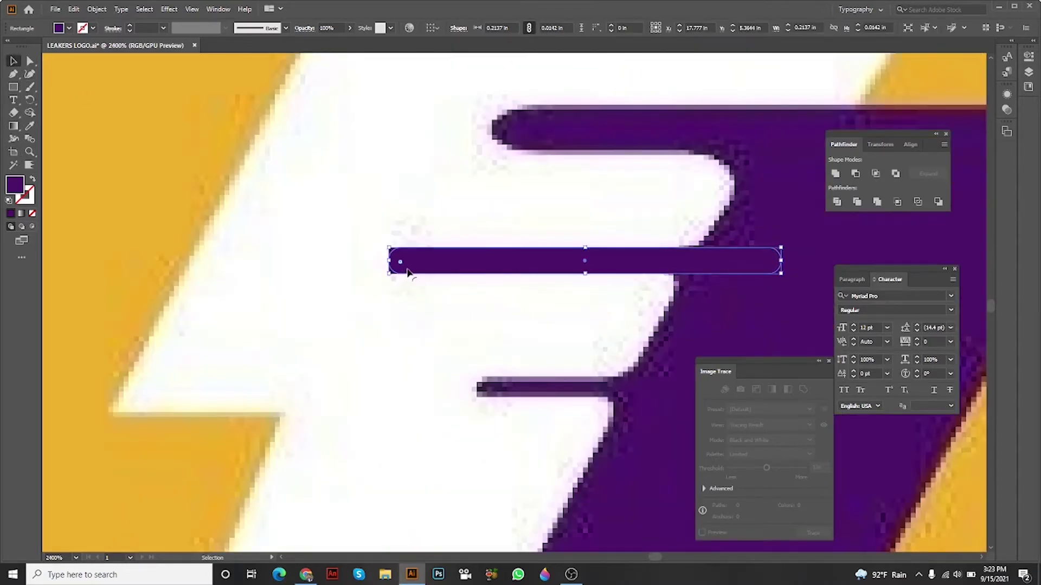
pyautogui.scroll(-1, 463, 281)
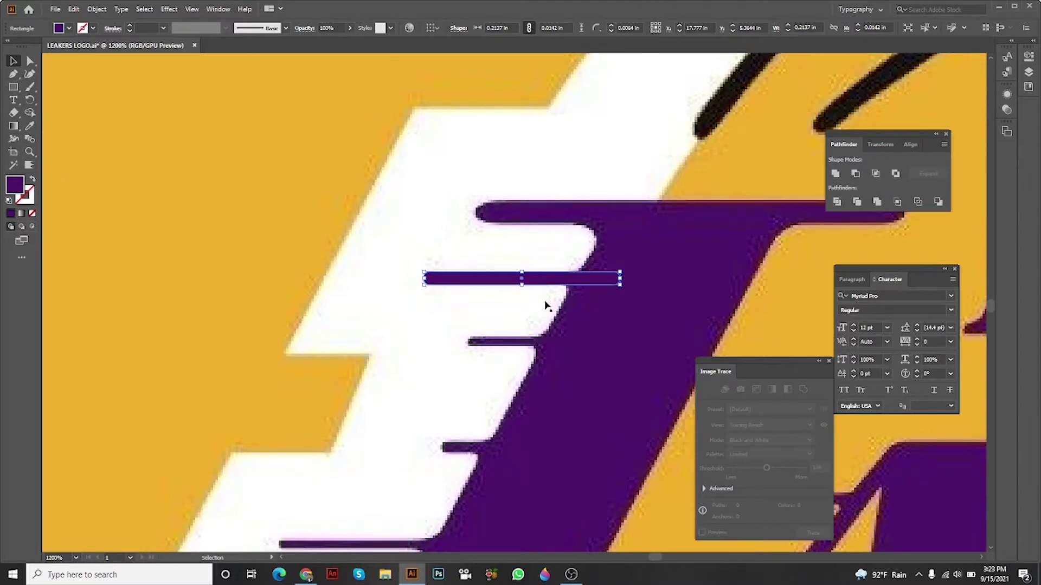
pyautogui.moveTo(546, 284); pyautogui.dragTo(586, 347)
pyautogui.scroll(-2, 561, 325)
pyautogui.moveTo(561, 234); pyautogui.dragTo(526, 341)
pyautogui.scroll(-2, 527, 340)
pyautogui.scroll(1, 598, 262)
pyautogui.moveTo(598, 256)
pyautogui.mouseDown()
pyautogui.moveTo(524, 304)
pyautogui.moveTo(553, 258)
pyautogui.moveTo(529, 335)
pyautogui.moveTo(551, 291)
pyautogui.moveTo(568, 335)
pyautogui.moveTo(477, 396)
pyautogui.moveTo(520, 396)
pyautogui.moveTo(554, 441)
pyautogui.mouseUp()
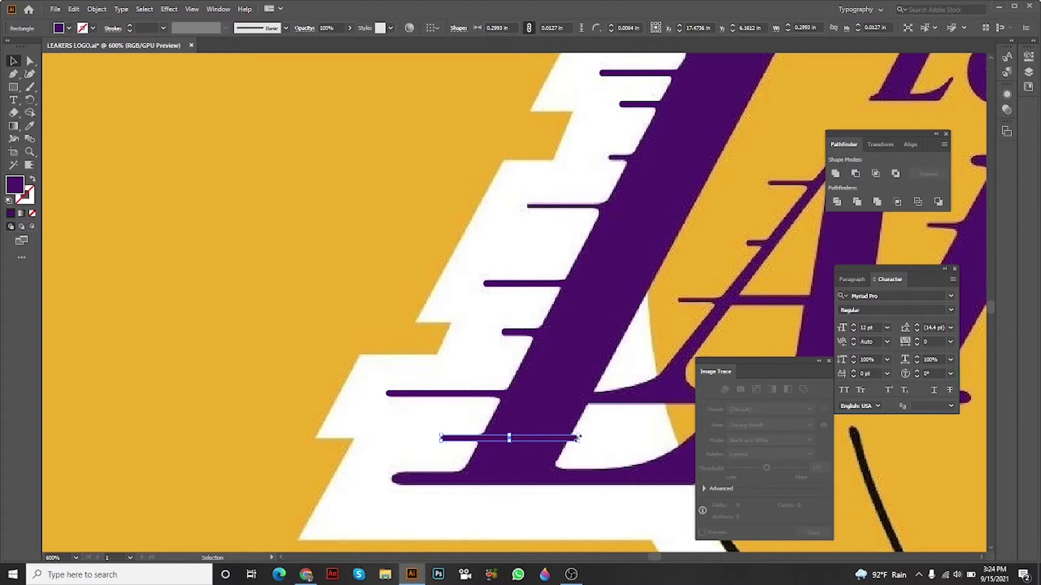
pyautogui.scroll(-3, 577, 440)
pyautogui.scroll(-2, 651, 350)
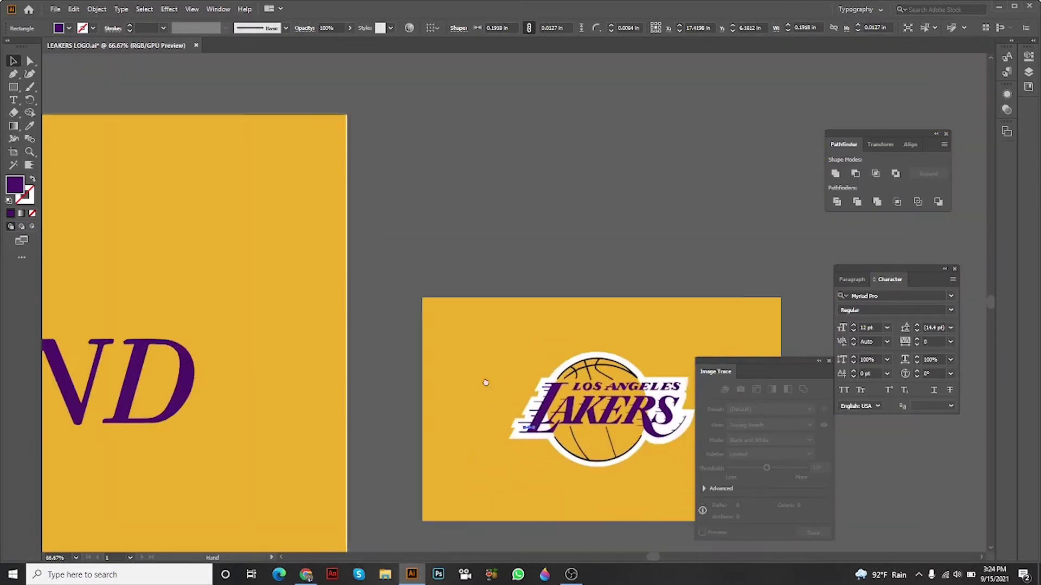
# Marquee-select the traced speed bars, group them, and pick the group beside the B
pyautogui.moveTo(713, 345); pyautogui.dragTo(943, 294)
pyautogui.moveTo(431, 317); pyautogui.dragTo(488, 383)
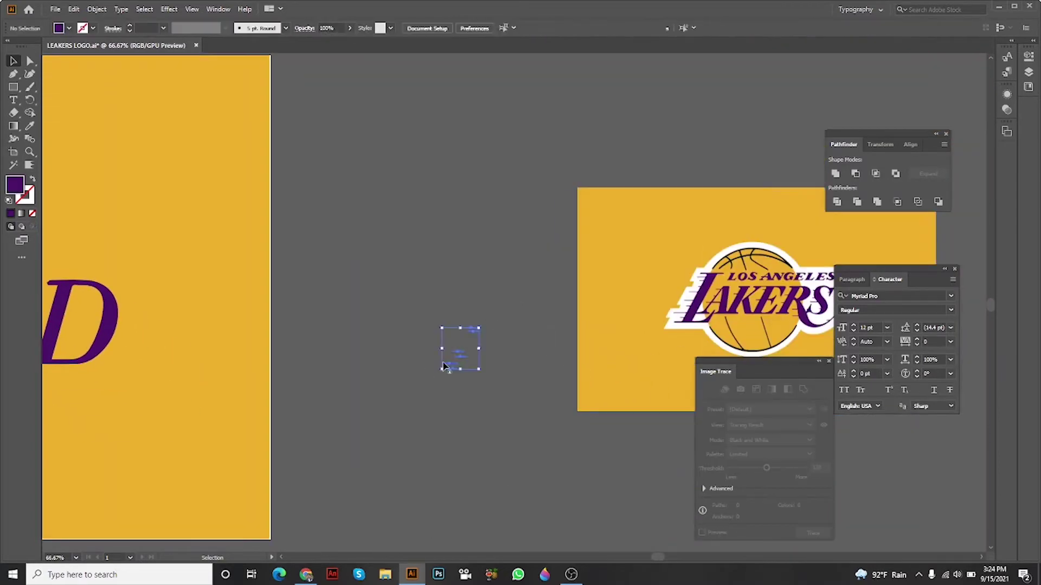
pyautogui.rightClick(496, 333)
pyautogui.click(523, 401)
pyautogui.click(569, 382)
pyautogui.scroll(-3, 569, 383)
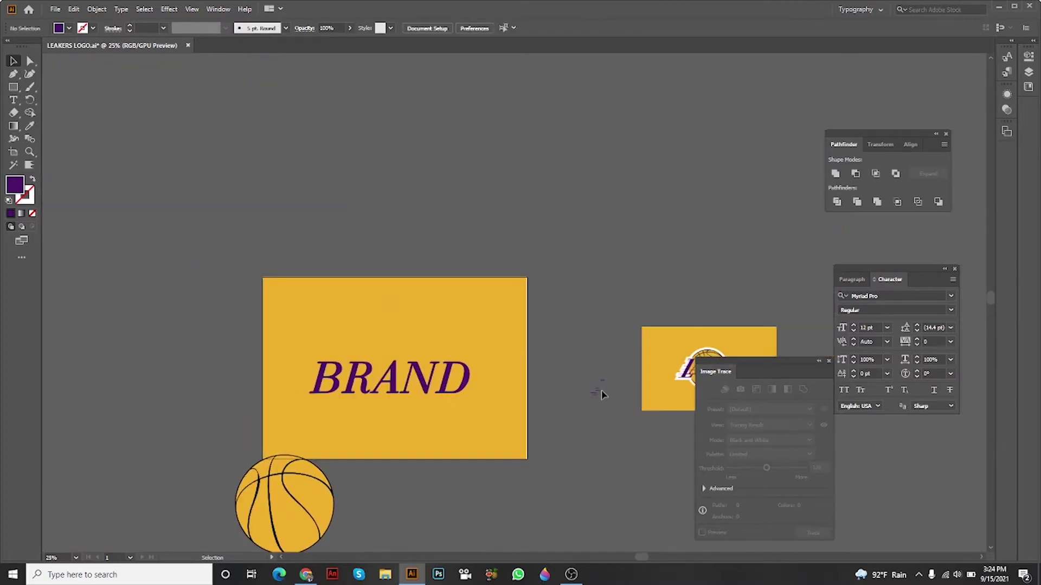
pyautogui.click(310, 374)
pyautogui.scroll(5, 310, 374)
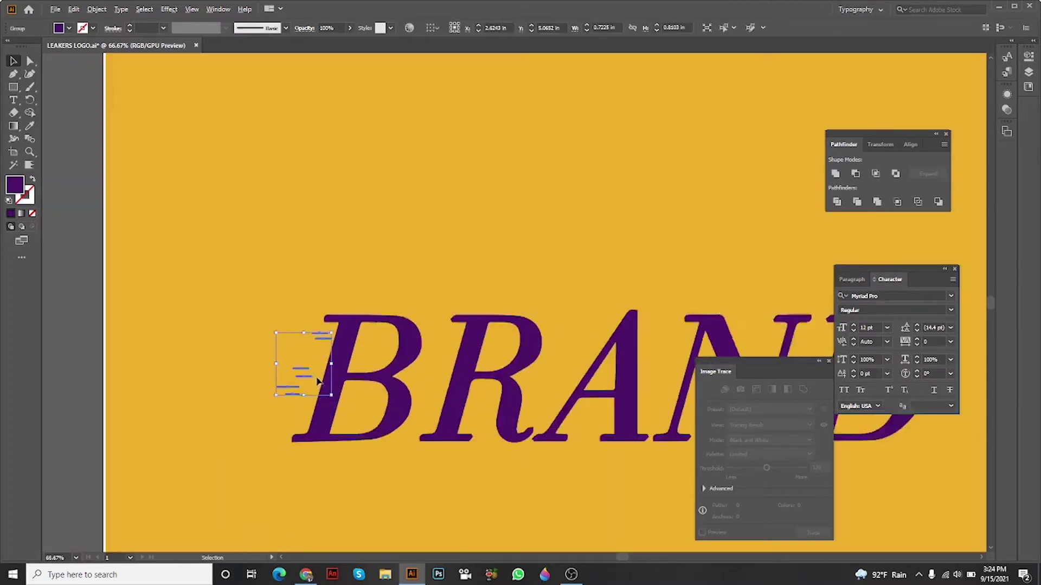
# Stretch the speed-bar group to span the B and shift it left of the letter
pyautogui.click(309, 325)
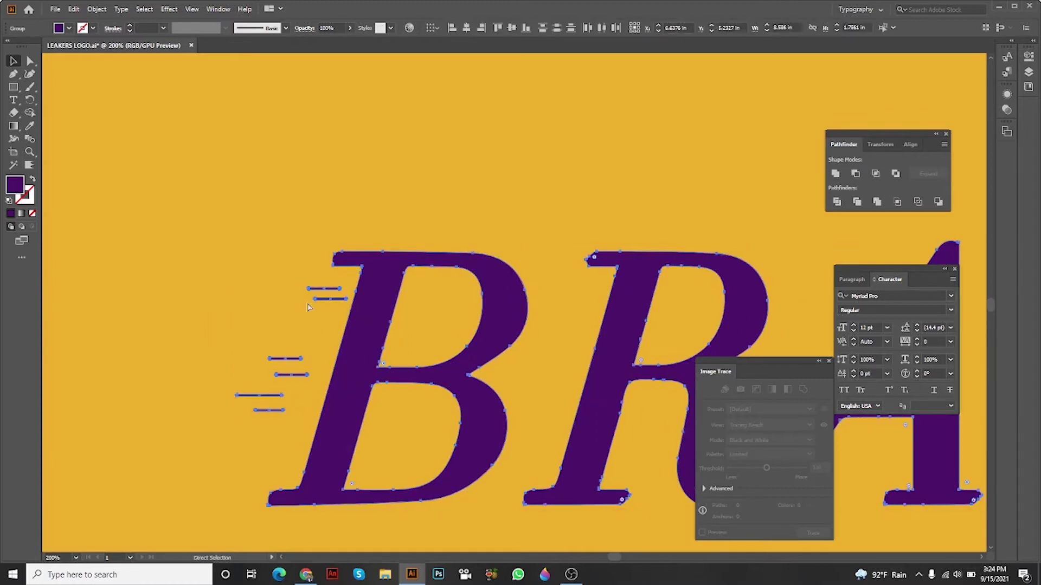
pyautogui.click(329, 303)
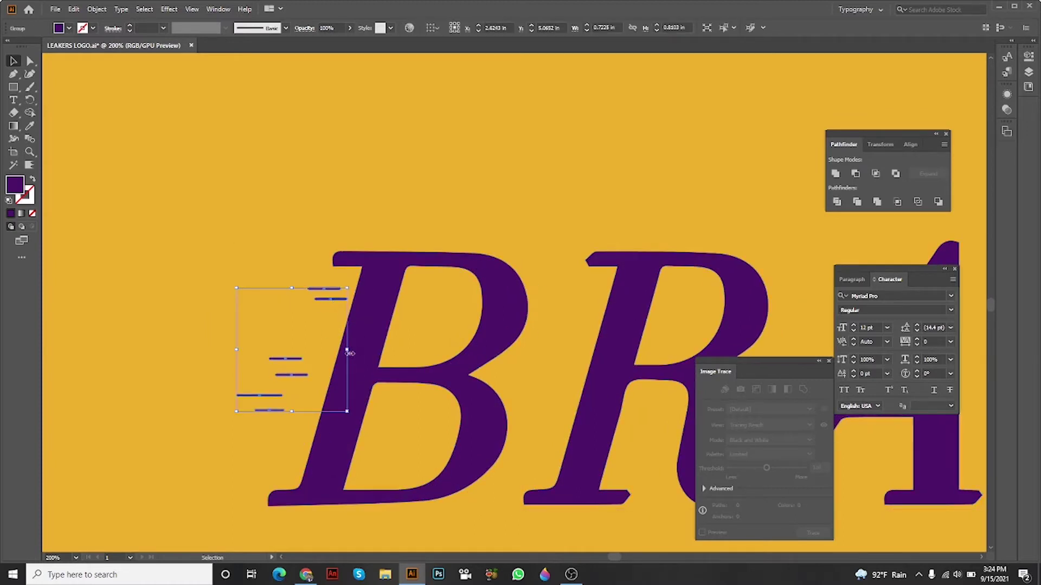
pyautogui.moveTo(348, 351); pyautogui.dragTo(398, 318)
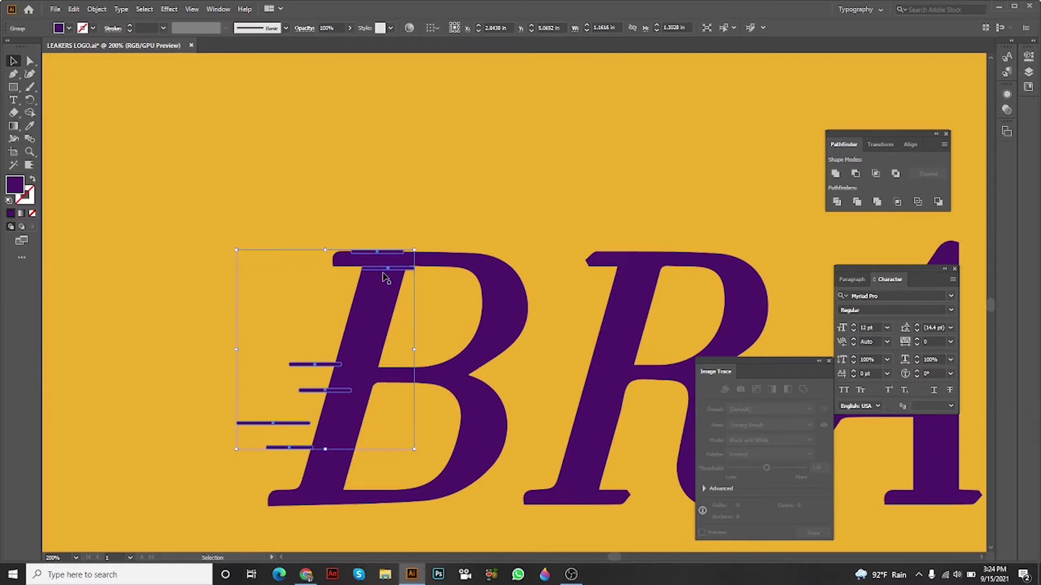
pyautogui.click(271, 288)
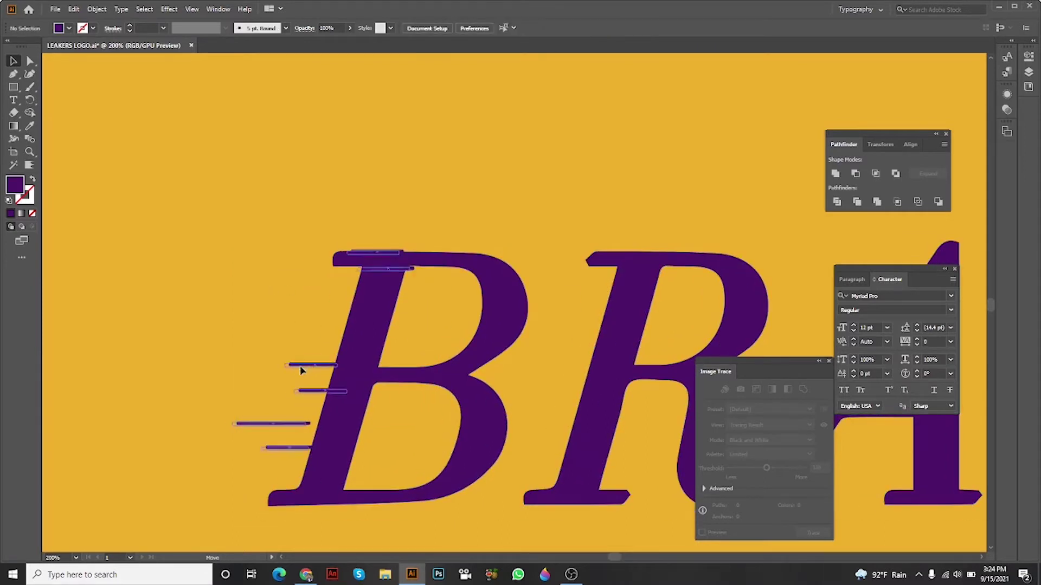
pyautogui.moveTo(301, 371); pyautogui.dragTo(272, 379)
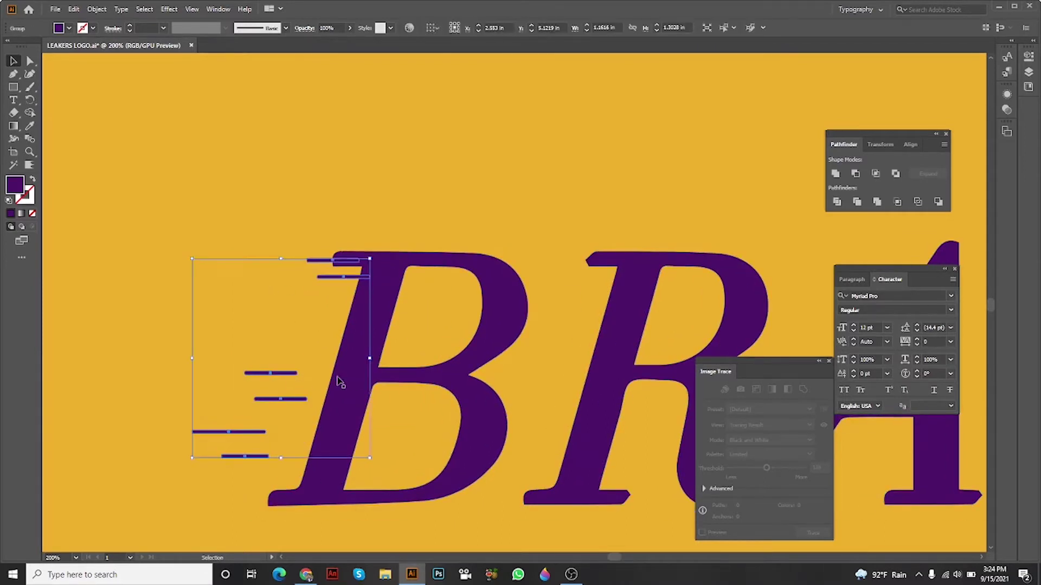
pyautogui.moveTo(370, 360); pyautogui.dragTo(382, 360)
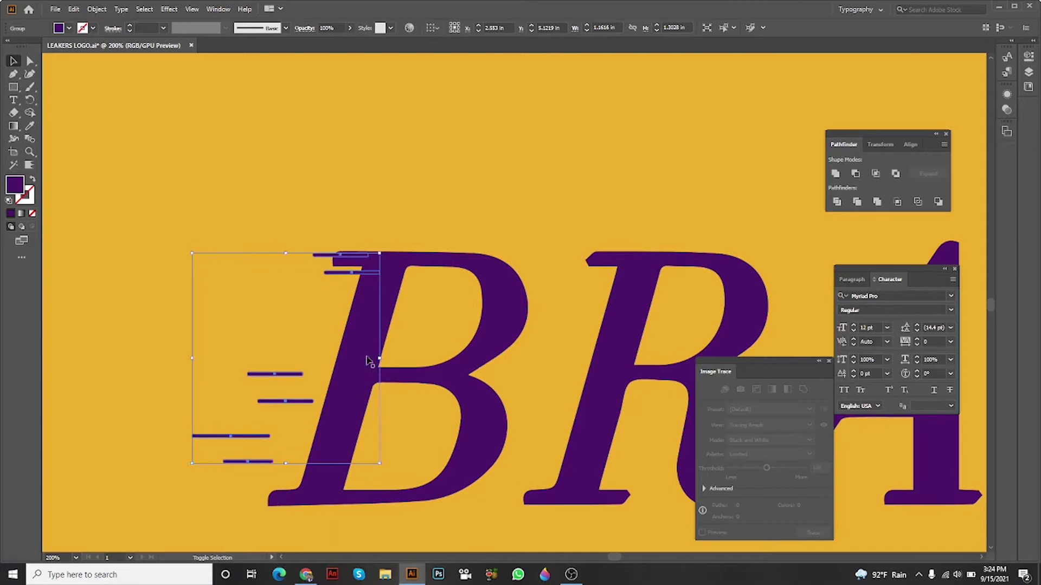
pyautogui.click(244, 342)
# Ungroup the bars, zoom in, and set the top bars against the B's edge
pyautogui.click(336, 277)
pyautogui.rightClick(281, 287)
pyautogui.click(326, 364)
pyautogui.hotkey('ctrl', '+')
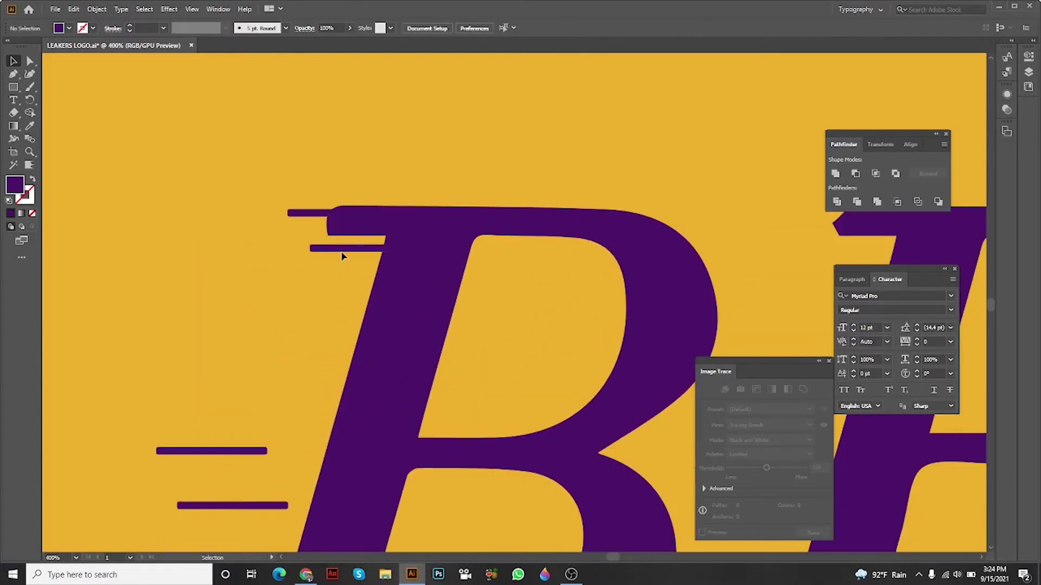
pyautogui.moveTo(342, 250); pyautogui.dragTo(325, 320)
pyautogui.moveTo(308, 214)
pyautogui.mouseDown()
pyautogui.moveTo(305, 240)
pyautogui.moveTo(379, 261)
pyautogui.mouseUp()
pyautogui.click(269, 358)
pyautogui.scroll(-5, 287, 295)
# Move the middle and bottom bars against the B's stem and base
pyautogui.press('space')
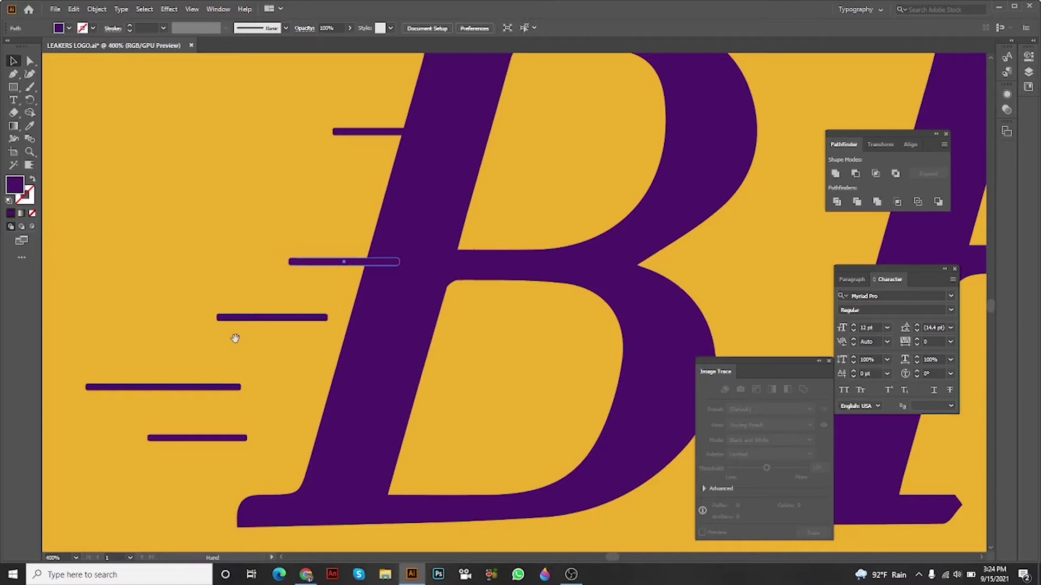
pyautogui.moveTo(235, 337)
pyautogui.mouseDown()
pyautogui.moveTo(284, 283)
pyautogui.moveTo(321, 290)
pyautogui.mouseUp()
pyautogui.click(407, 163)
pyautogui.moveTo(194, 378); pyautogui.dragTo(244, 464)
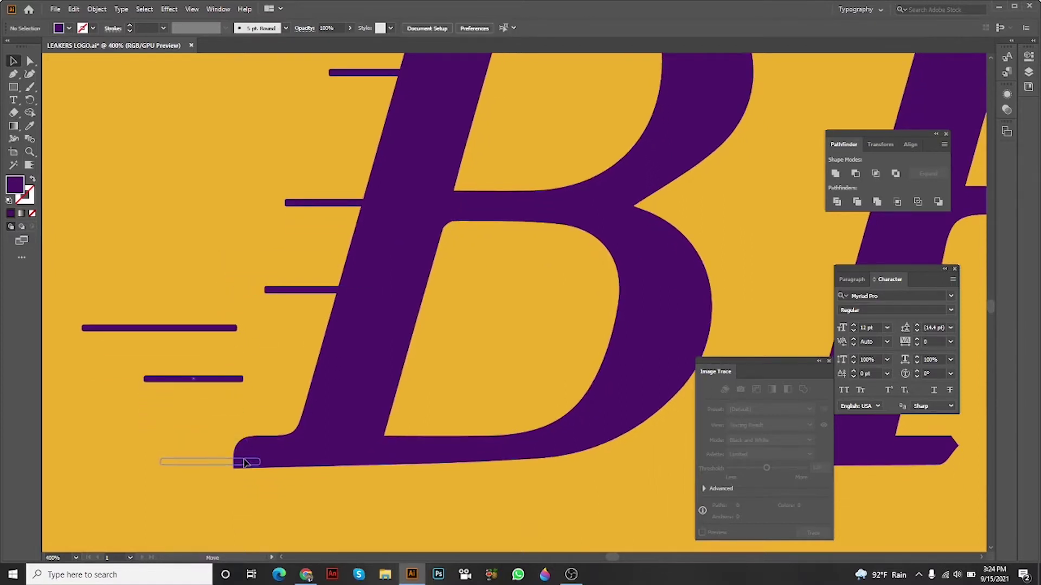
pyautogui.moveTo(208, 334); pyautogui.dragTo(340, 378)
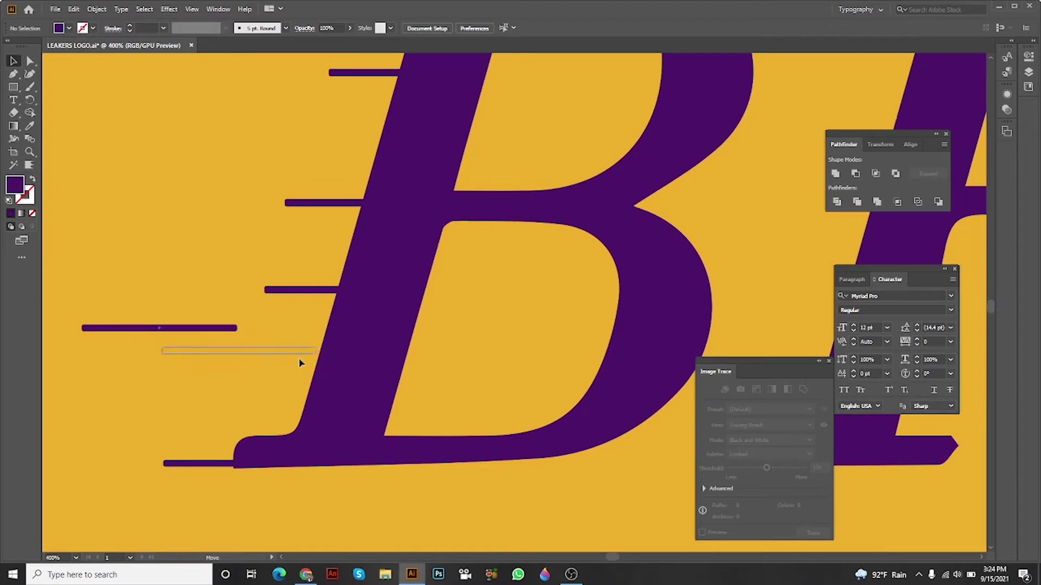
# Respace the bars at new heights along the B and lengthen the bottom bar leftward
pyautogui.click(173, 321)
pyautogui.scroll(-3, 173, 321)
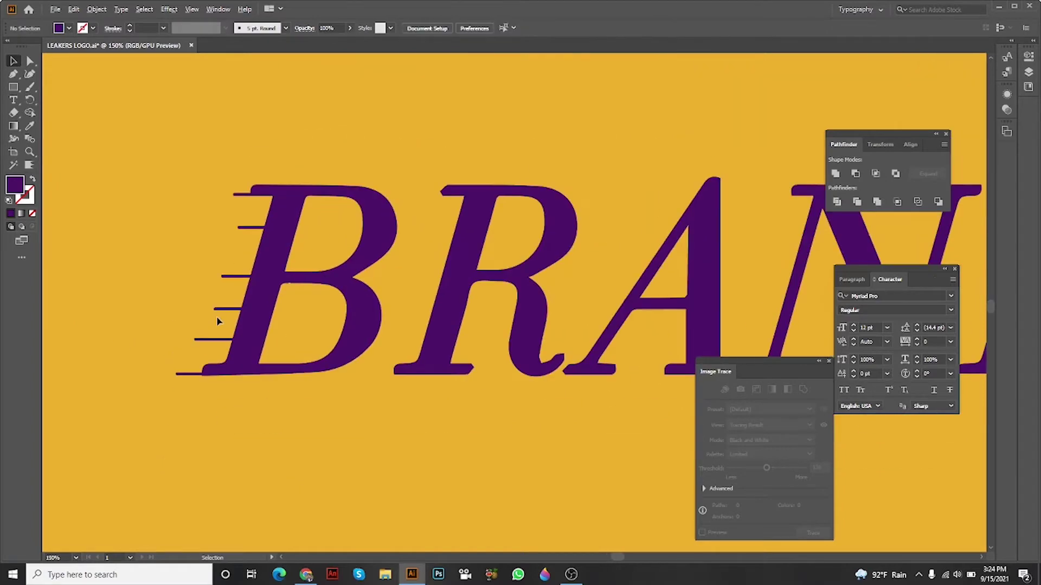
pyautogui.scroll(-2, 179, 325)
pyautogui.scroll(2, 193, 334)
pyautogui.scroll(3, 193, 334)
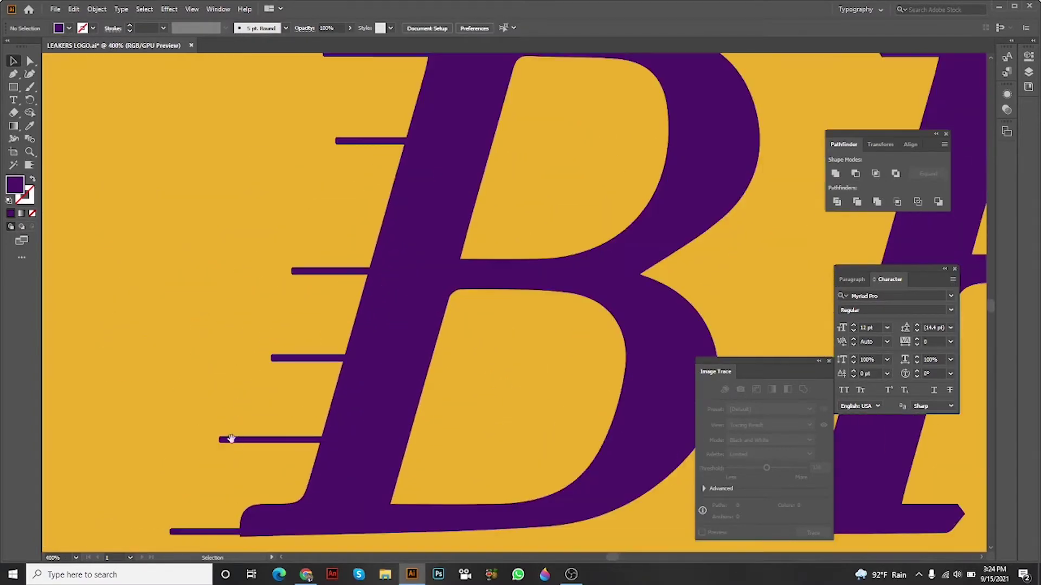
pyautogui.scroll(2, 325, 326)
pyautogui.moveTo(380, 371); pyautogui.dragTo(371, 372)
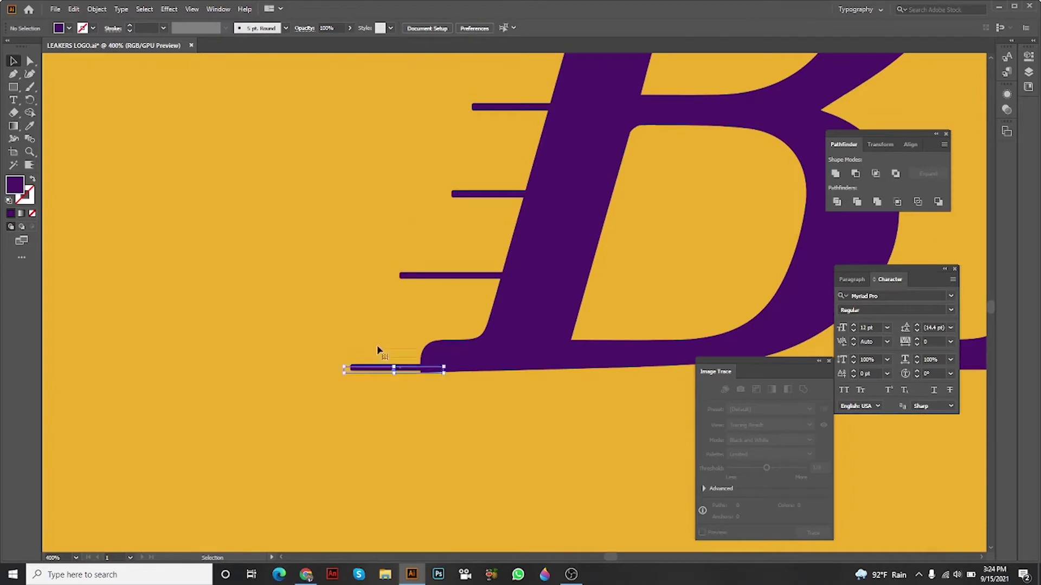
pyautogui.moveTo(448, 278); pyautogui.dragTo(487, 287)
pyautogui.scroll(2, 375, 383)
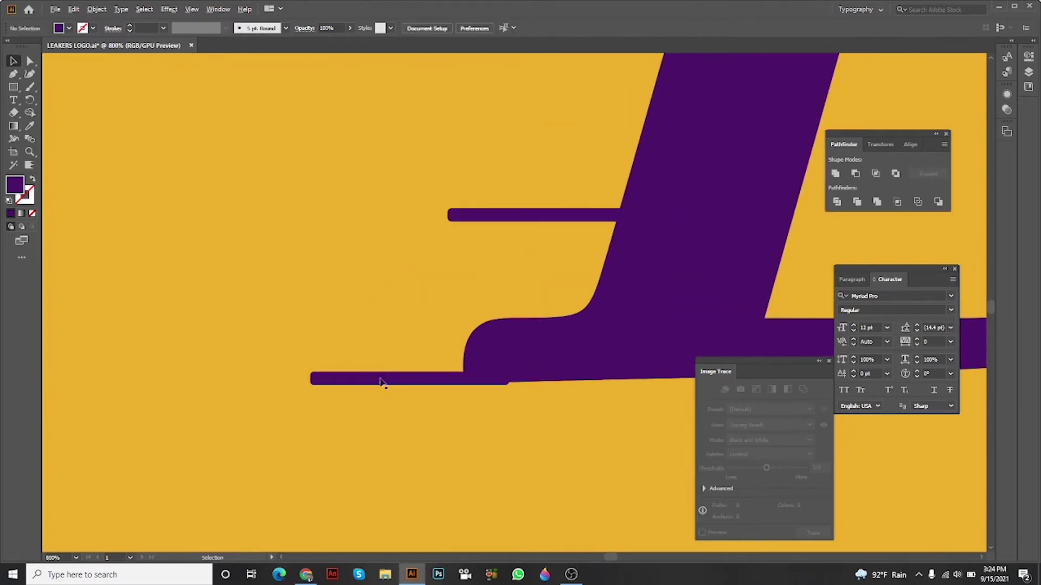
pyautogui.click(388, 386)
pyautogui.scroll(5, 360, 349)
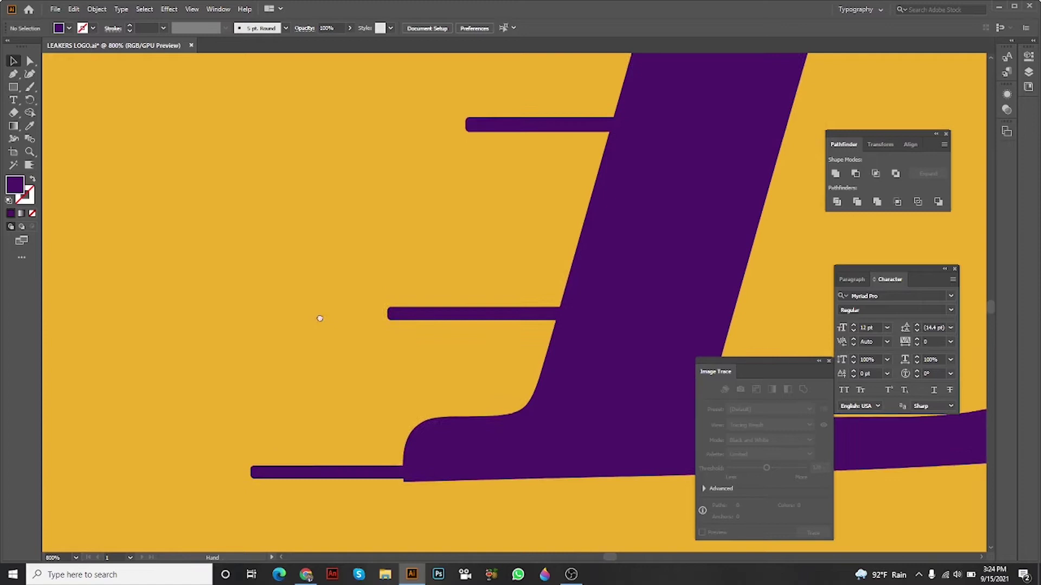
pyautogui.moveTo(395, 213); pyautogui.dragTo(401, 227)
pyautogui.scroll(-3, 400, 227)
pyautogui.moveTo(309, 268)
pyautogui.mouseDown()
pyautogui.moveTo(365, 330)
pyautogui.moveTo(408, 227)
pyautogui.mouseUp()
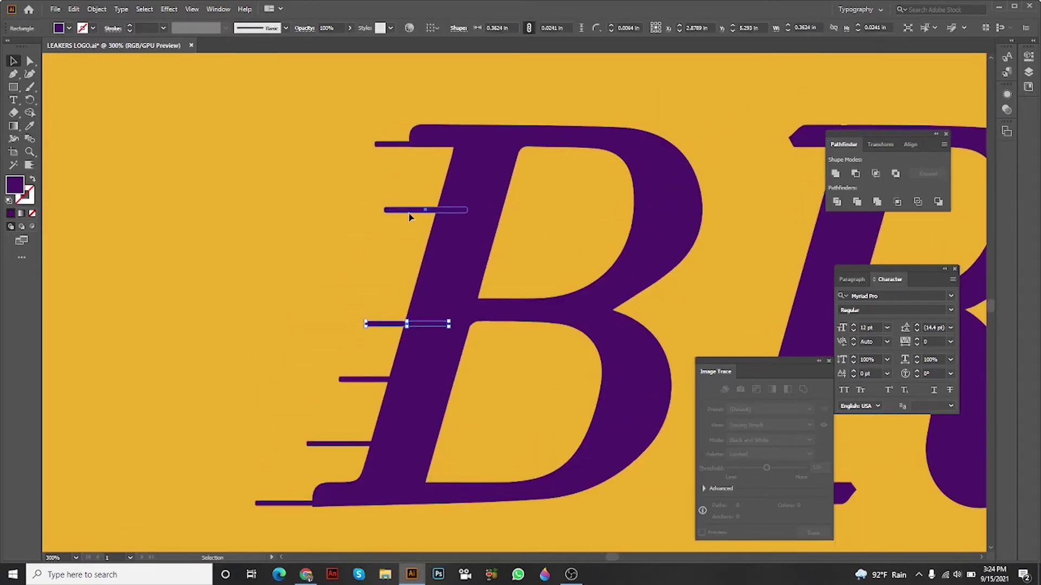
pyautogui.click(399, 166)
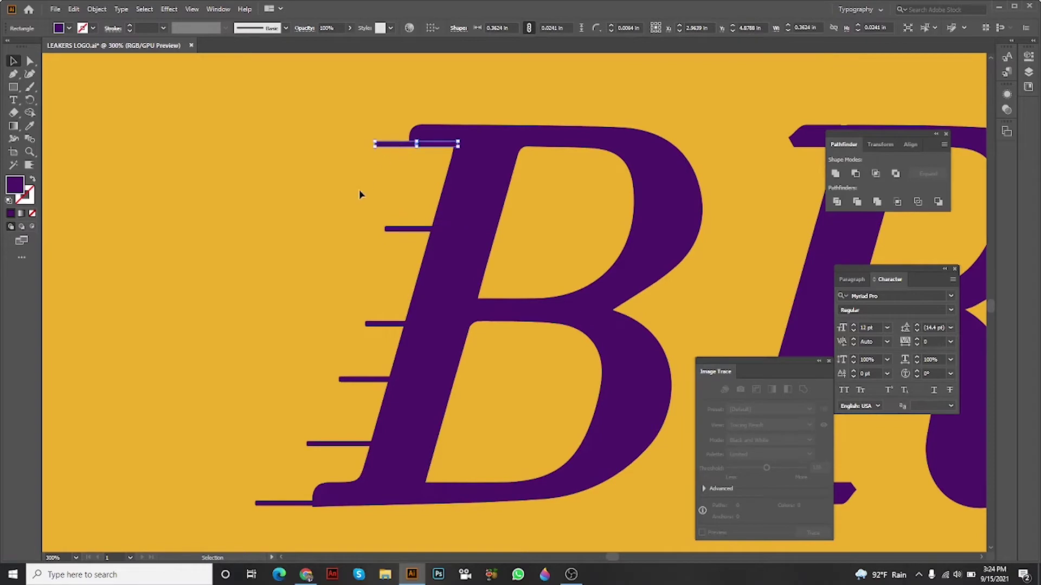
pyautogui.scroll(-3, 358, 189)
pyautogui.moveTo(406, 228); pyautogui.dragTo(454, 243)
pyautogui.scroll(-3, 454, 243)
pyautogui.scroll(-2, 464, 272)
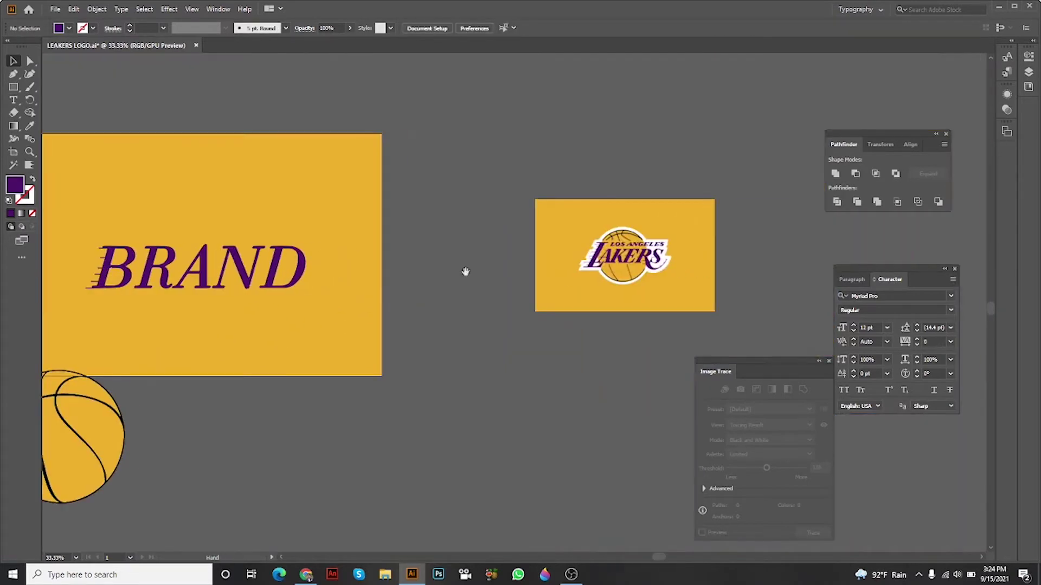
pyautogui.scroll(3, 464, 272)
pyautogui.scroll(3, 532, 281)
pyautogui.moveTo(423, 281)
pyautogui.mouseDown()
pyautogui.moveTo(712, 271)
pyautogui.moveTo(233, 233)
pyautogui.mouseUp()
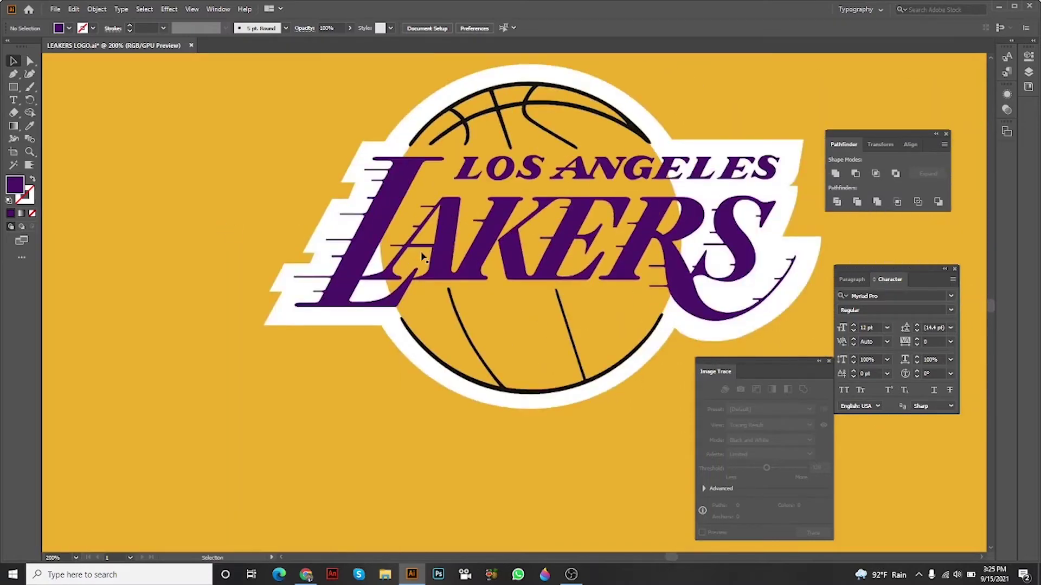
pyautogui.scroll(-3, 620, 254)
pyautogui.scroll(3, 504, 171)
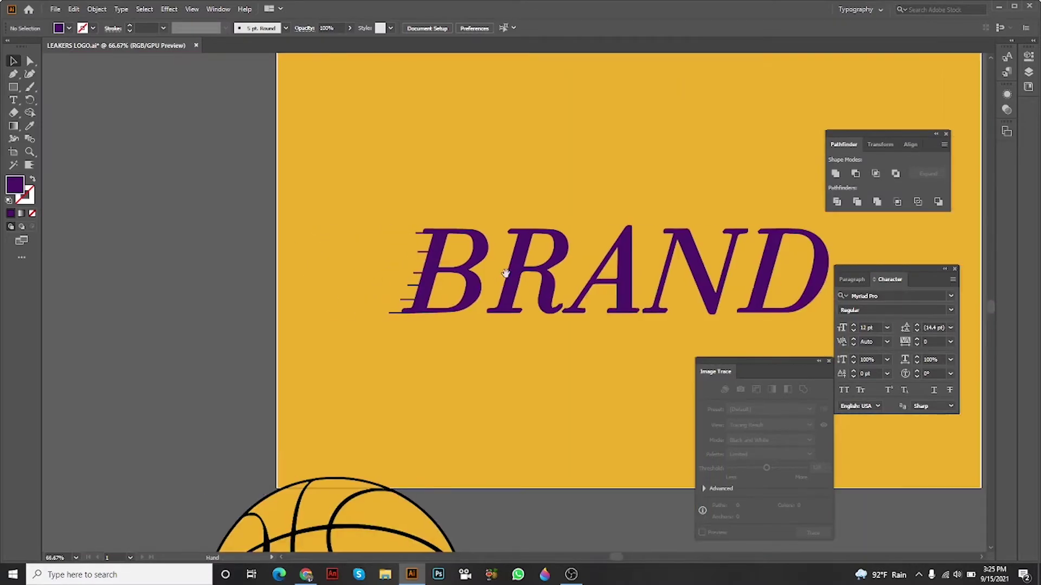
pyautogui.scroll(2, 412, 279)
# Alt-drag speed-line copies from the B onto the R and the A
pyautogui.moveTo(427, 242); pyautogui.dragTo(639, 237)
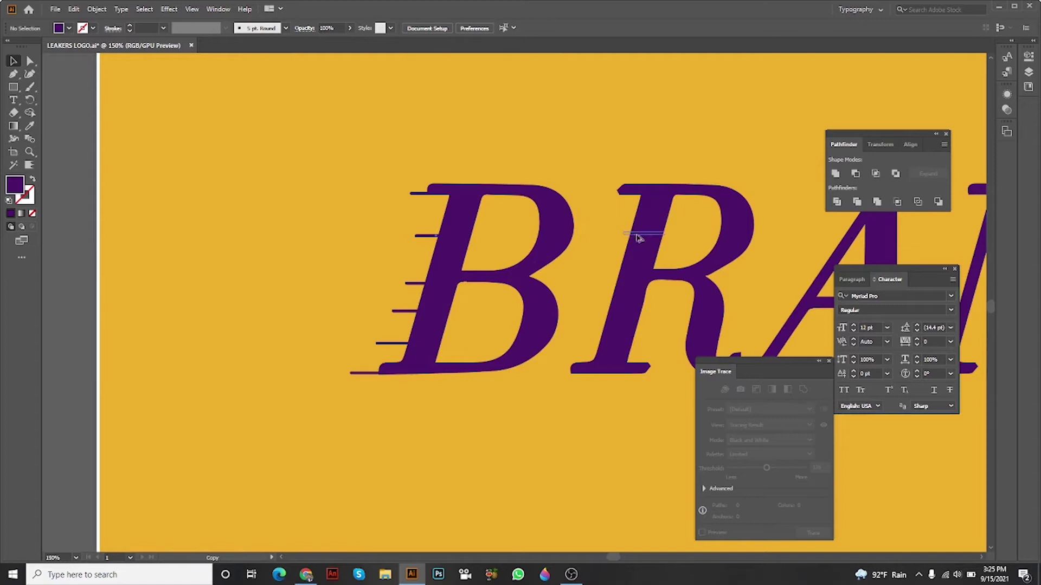
pyautogui.scroll(2, 629, 227)
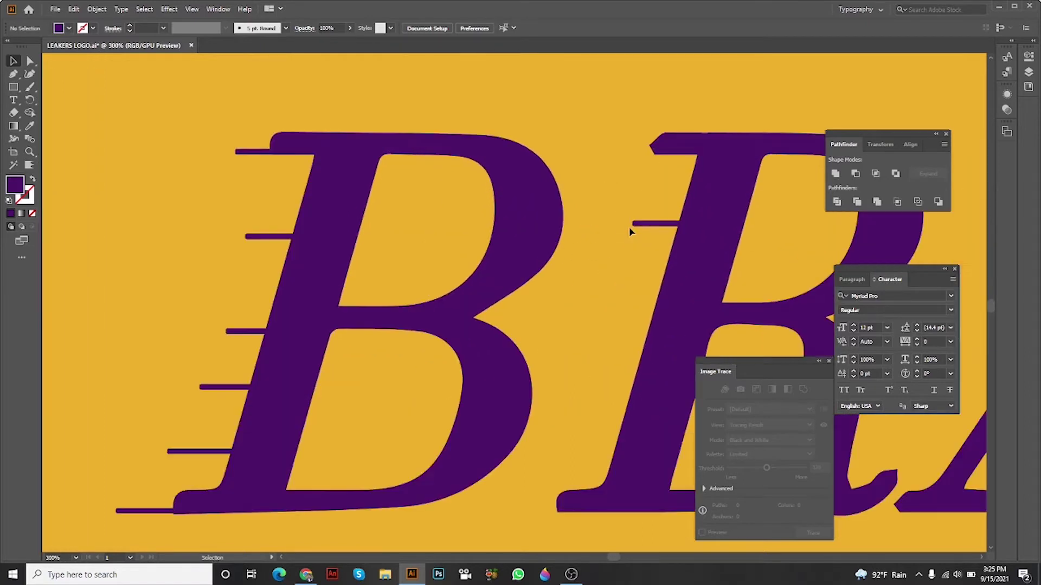
pyautogui.moveTo(640, 228); pyautogui.dragTo(629, 298)
pyautogui.scroll(-1, 623, 329)
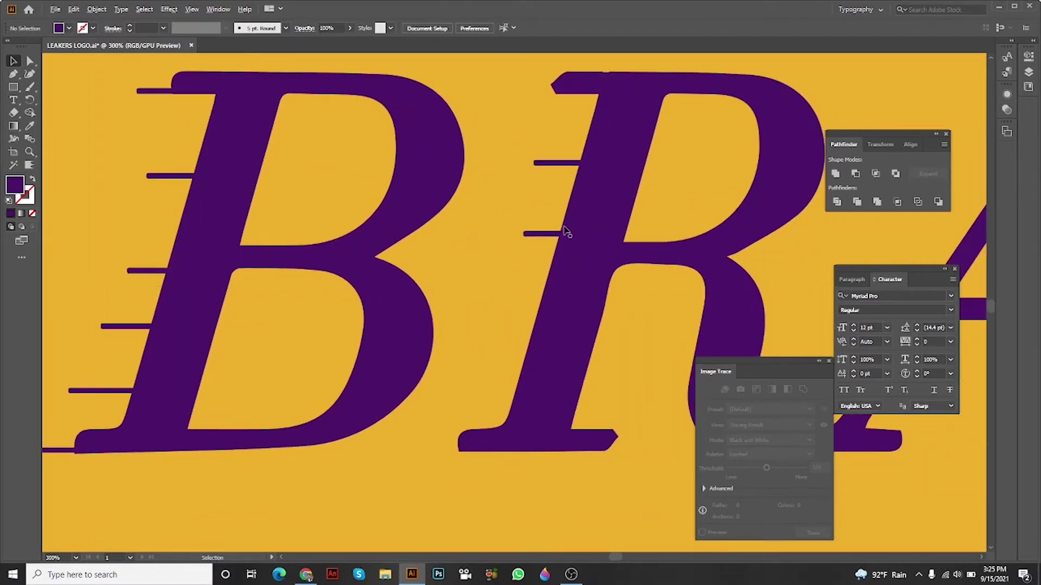
pyautogui.scroll(-1, 524, 265)
pyautogui.scroll(-1, 524, 265)
pyautogui.click(523, 265)
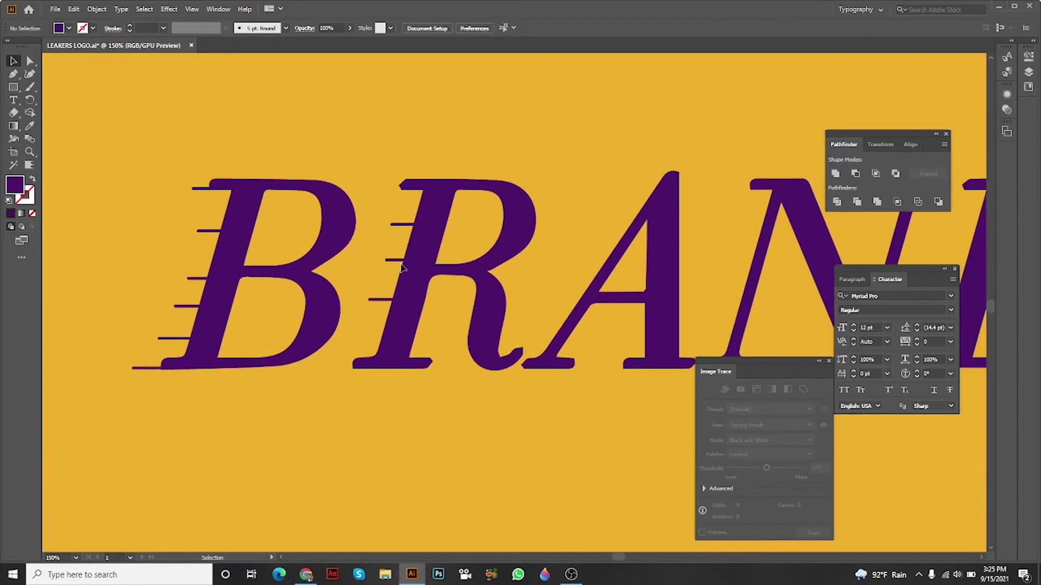
pyautogui.moveTo(401, 265); pyautogui.dragTo(591, 261)
pyautogui.scroll(-2, 594, 354)
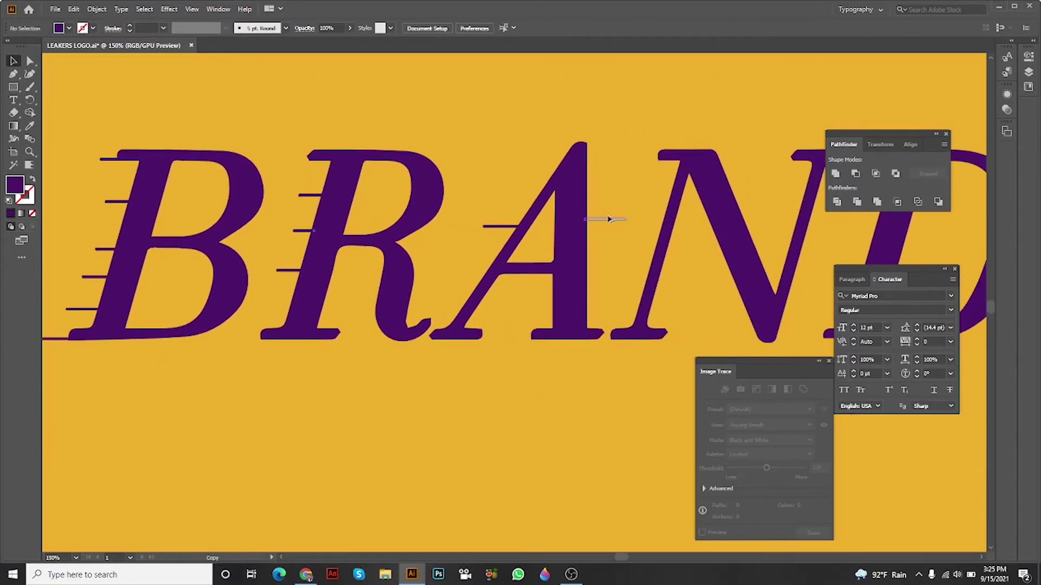
# Copy speed lines down the N, fine-tune the lowest, and add one to the D
pyautogui.moveTo(655, 171); pyautogui.dragTo(647, 158)
pyautogui.scroll(-2, 641, 194)
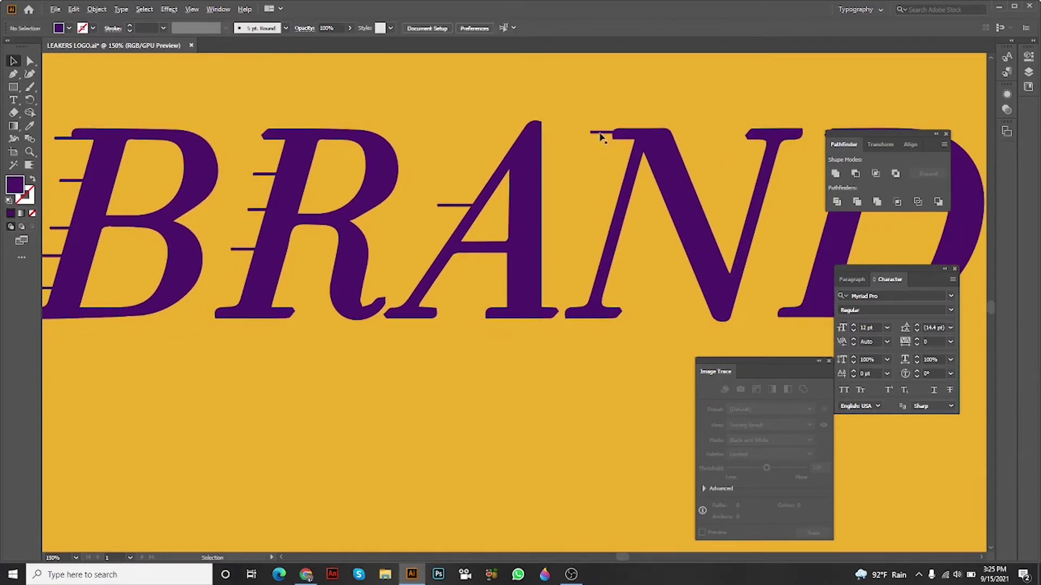
pyautogui.moveTo(601, 136); pyautogui.dragTo(590, 252)
pyautogui.moveTo(572, 323); pyautogui.dragTo(574, 314)
pyautogui.click(594, 352)
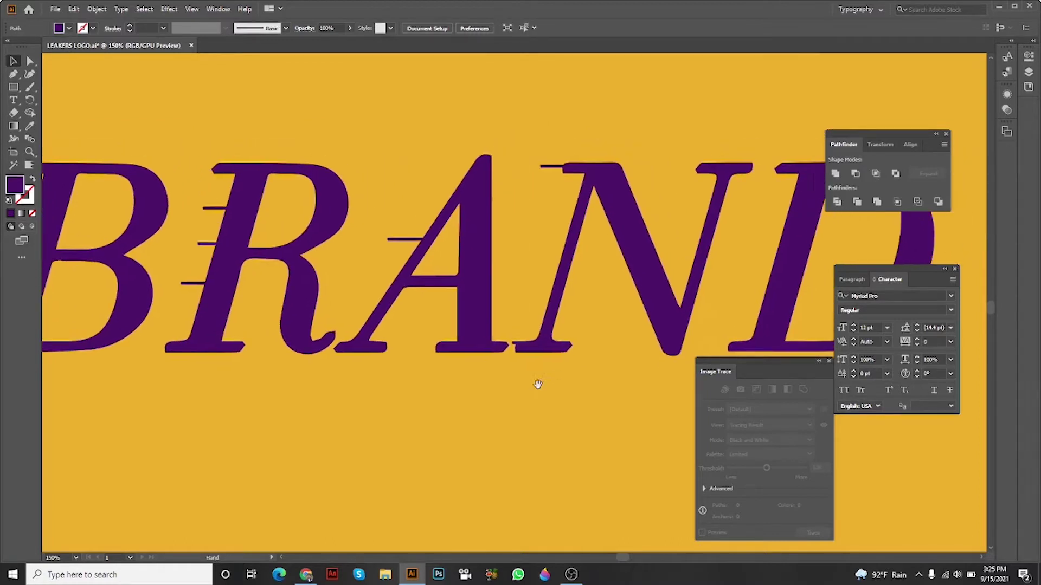
pyautogui.moveTo(569, 204); pyautogui.dragTo(276, 248)
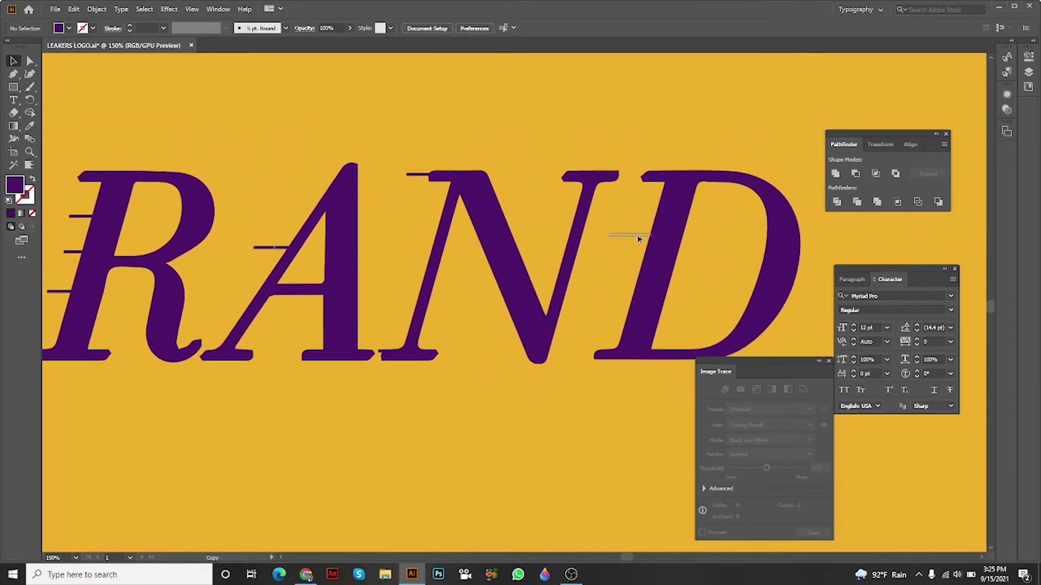
pyautogui.moveTo(637, 238)
pyautogui.mouseDown()
pyautogui.moveTo(657, 224)
pyautogui.moveTo(615, 324)
pyautogui.mouseUp()
pyautogui.scroll(2, 673, 156)
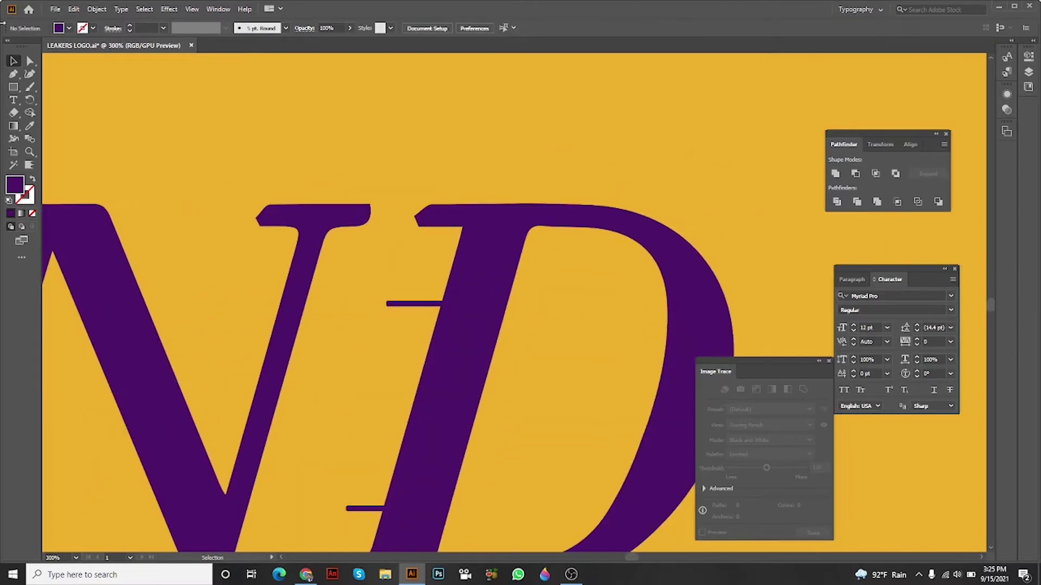
# Trace a three-anchor curved Pen path over the serif, then pan toward the Lakers logo
pyautogui.click(14, 75)
pyautogui.scroll(2, 433, 244)
pyautogui.moveTo(432, 325); pyautogui.dragTo(433, 177)
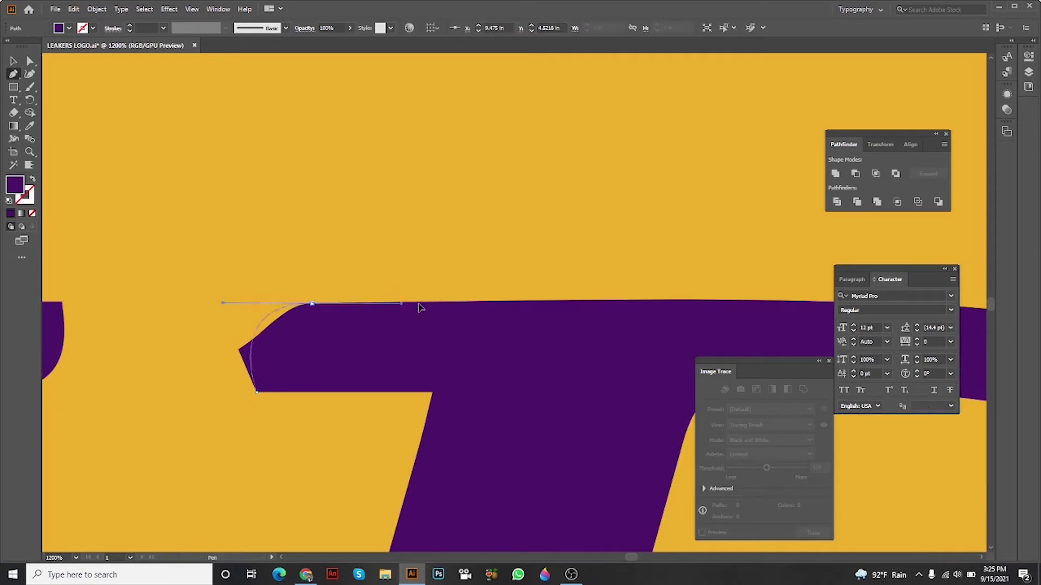
pyautogui.moveTo(313, 303); pyautogui.dragTo(476, 289)
pyautogui.moveTo(599, 356); pyautogui.dragTo(589, 351)
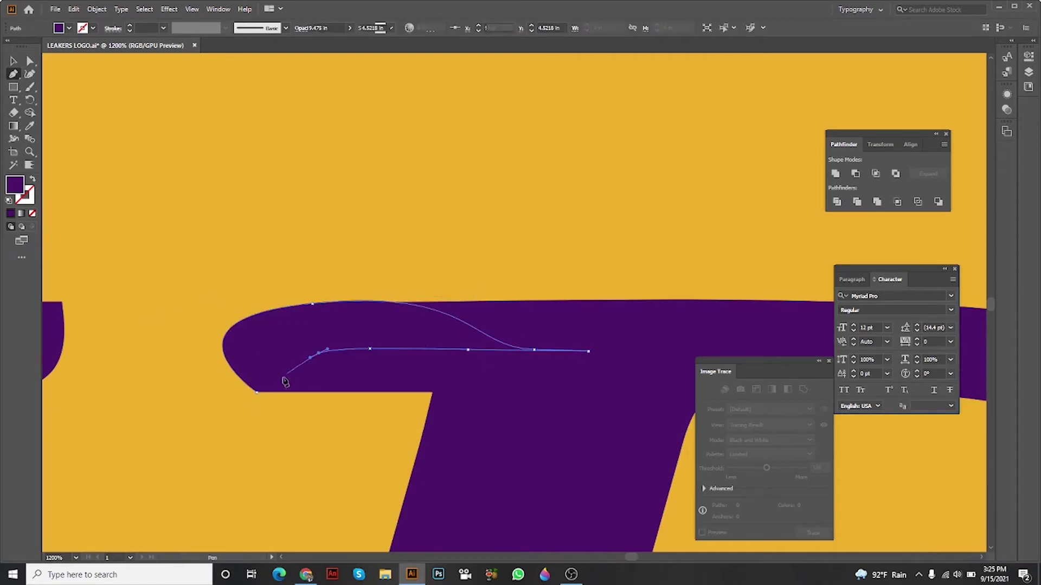
pyautogui.click(257, 391)
pyautogui.scroll(-5, 257, 391)
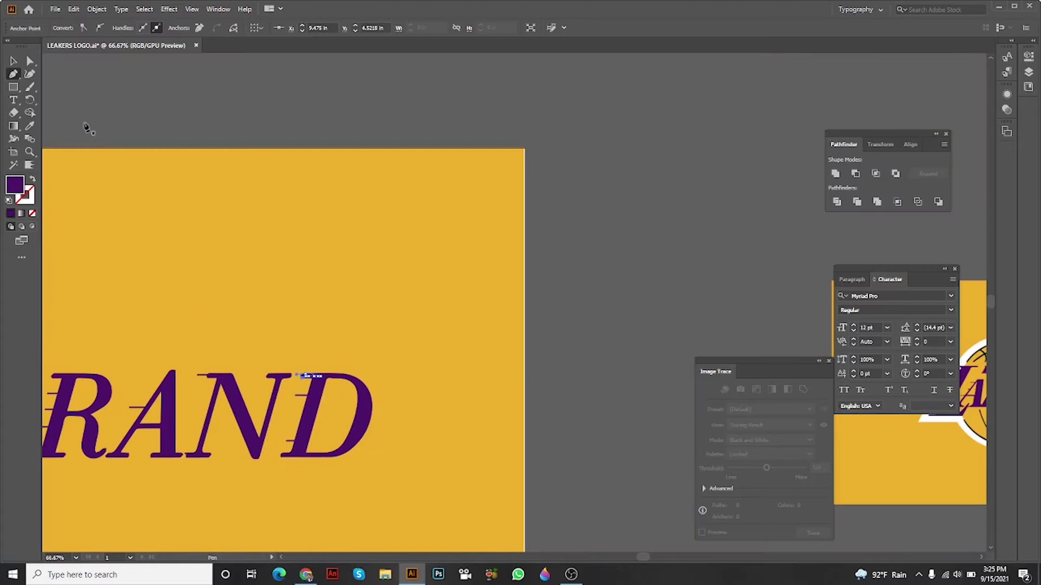
pyautogui.click(14, 61)
pyautogui.moveTo(277, 202)
pyautogui.mouseDown()
pyautogui.moveTo(464, 179)
pyautogui.moveTo(360, 258)
pyautogui.moveTo(573, 222)
pyautogui.moveTo(224, 219)
pyautogui.mouseUp()
pyautogui.scroll(3, 545, 216)
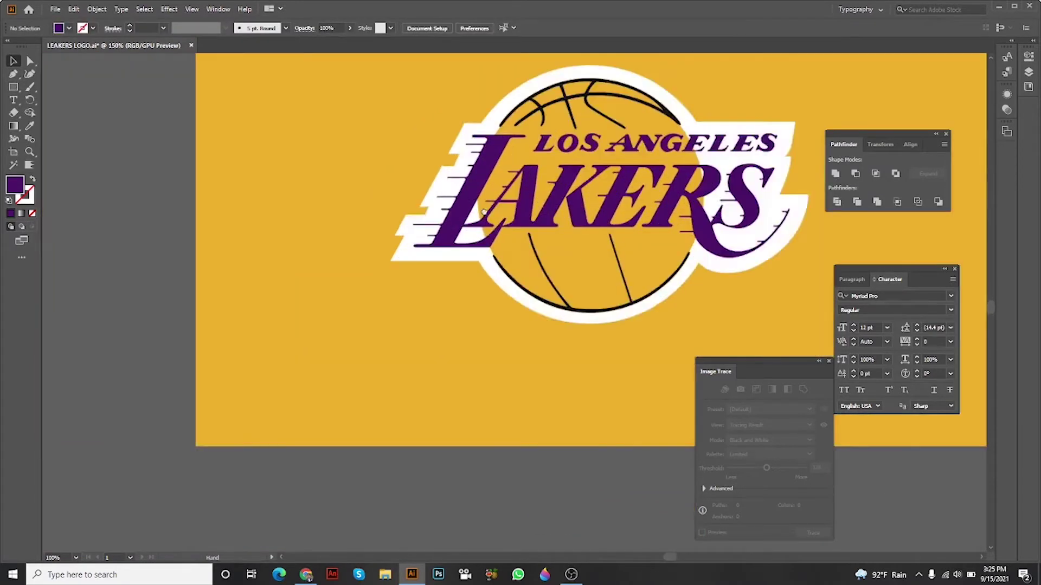
# Alt-drag a copy of the D's middle speed line down to the letter's foot
pyautogui.moveTo(732, 244); pyautogui.dragTo(244, 244)
pyautogui.moveTo(570, 244); pyautogui.dragTo(302, 281)
pyautogui.scroll(2, 302, 280)
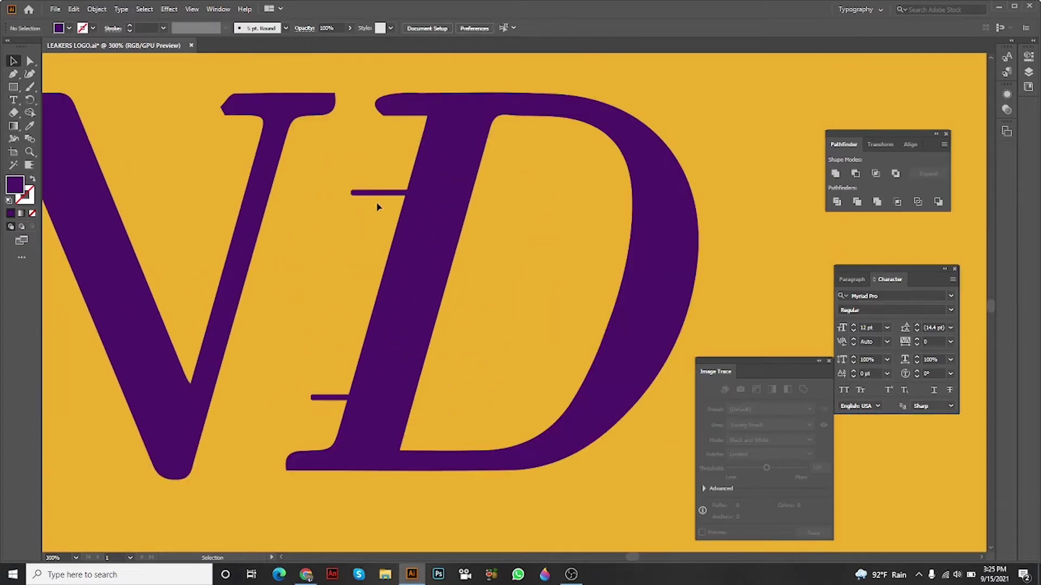
pyautogui.click(376, 104)
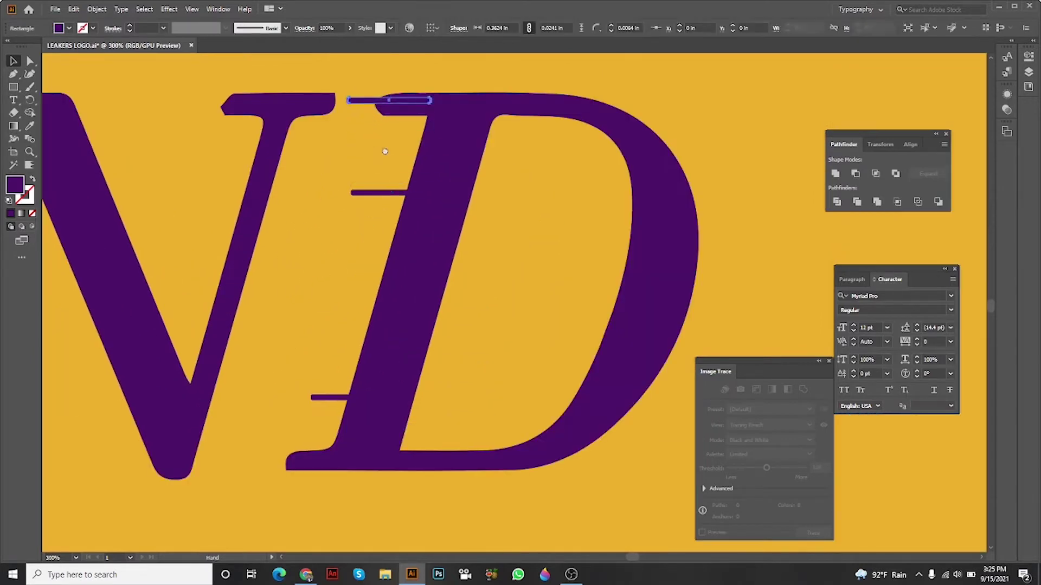
pyautogui.scroll(2, 491, 130)
pyautogui.click(492, 141)
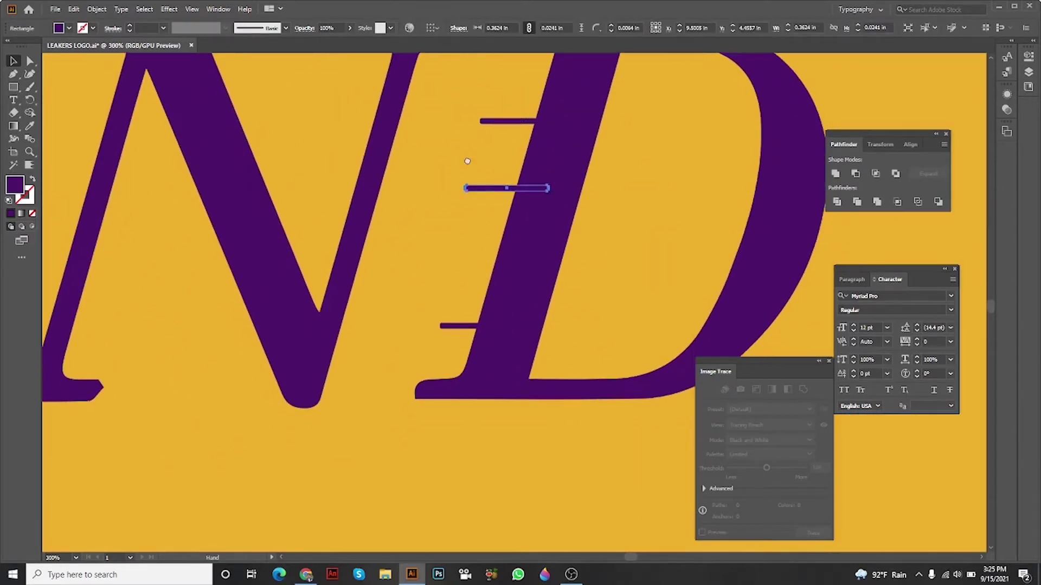
pyautogui.scroll(-2, 480, 203)
pyautogui.moveTo(465, 286); pyautogui.dragTo(415, 349)
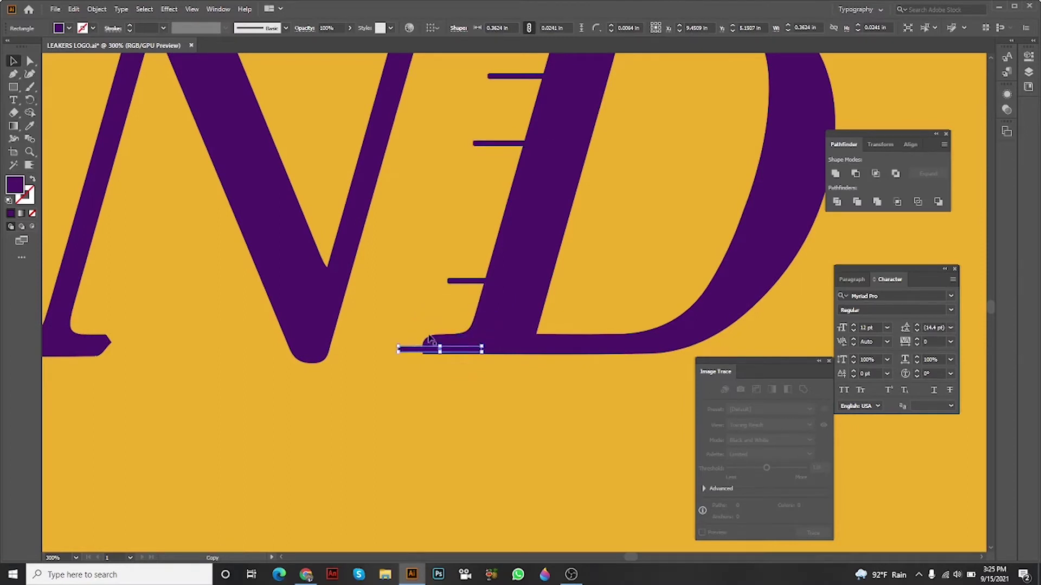
pyautogui.click(412, 328)
pyautogui.scroll(2, 412, 341)
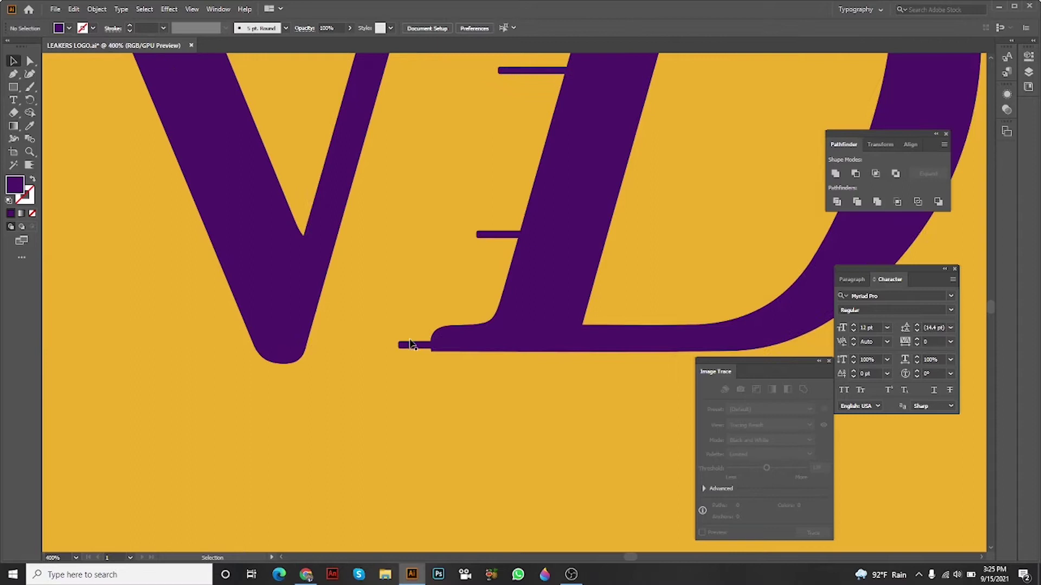
pyautogui.scroll(-3, 408, 348)
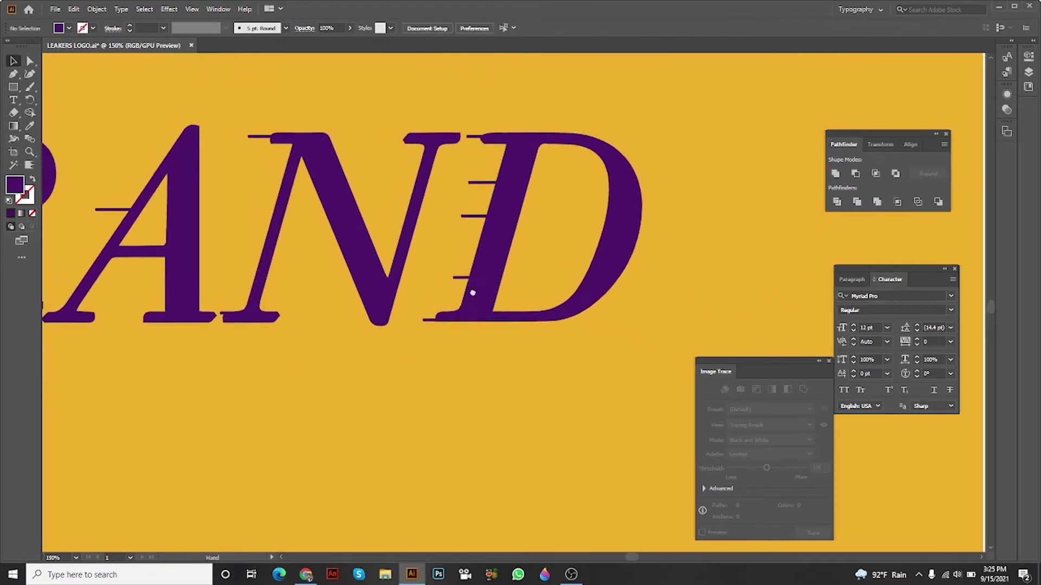
pyautogui.scroll(-2, 455, 301)
pyautogui.moveTo(478, 294); pyautogui.dragTo(534, 259)
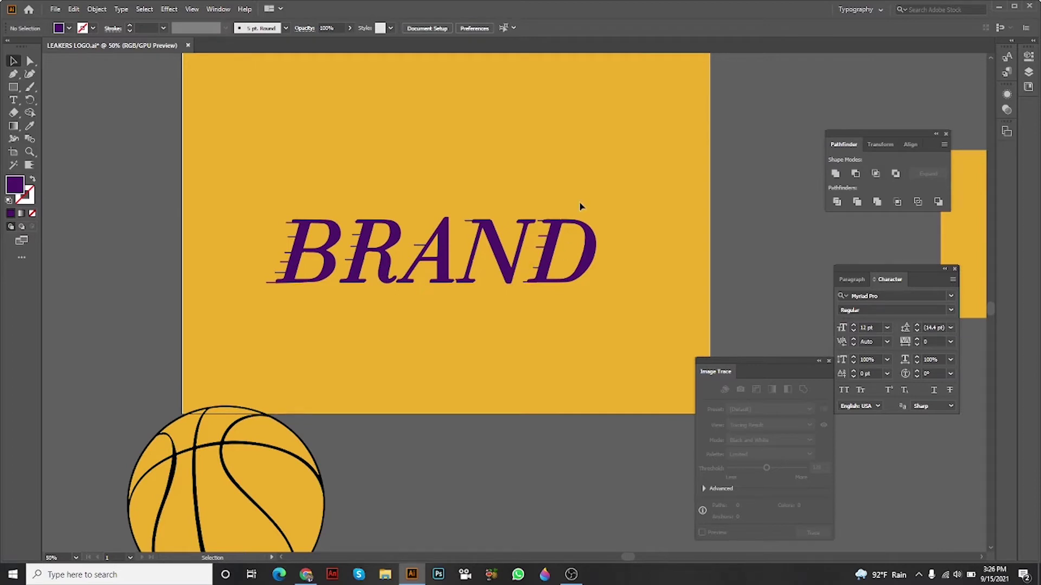
pyautogui.scroll(2, 581, 207)
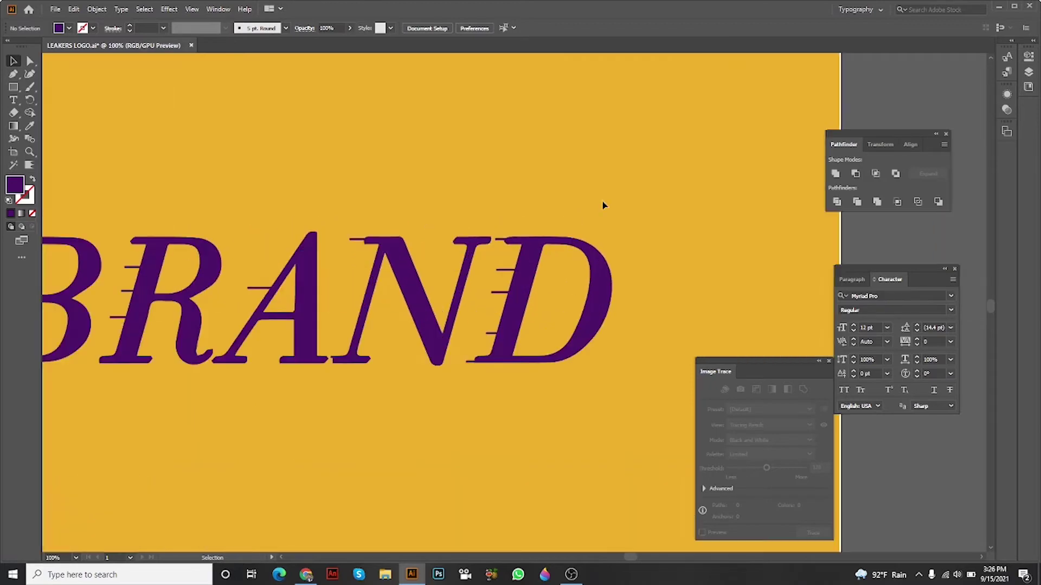
pyautogui.scroll(-4, 603, 200)
pyautogui.scroll(-1, 602, 200)
pyautogui.scroll(2, 581, 214)
pyautogui.scroll(2, 581, 214)
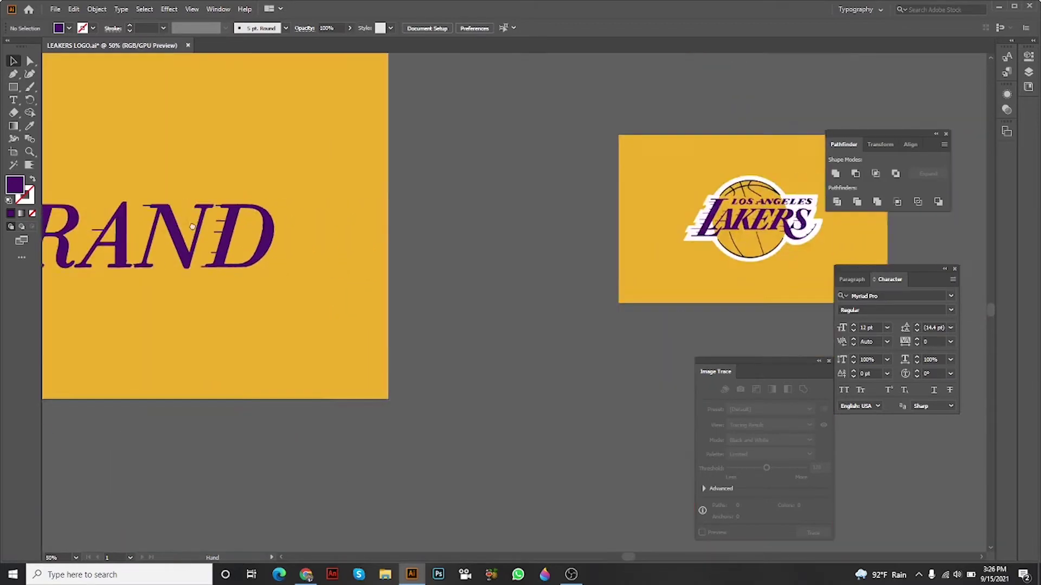
pyautogui.scroll(1, 309, 224)
pyautogui.scroll(1, 310, 224)
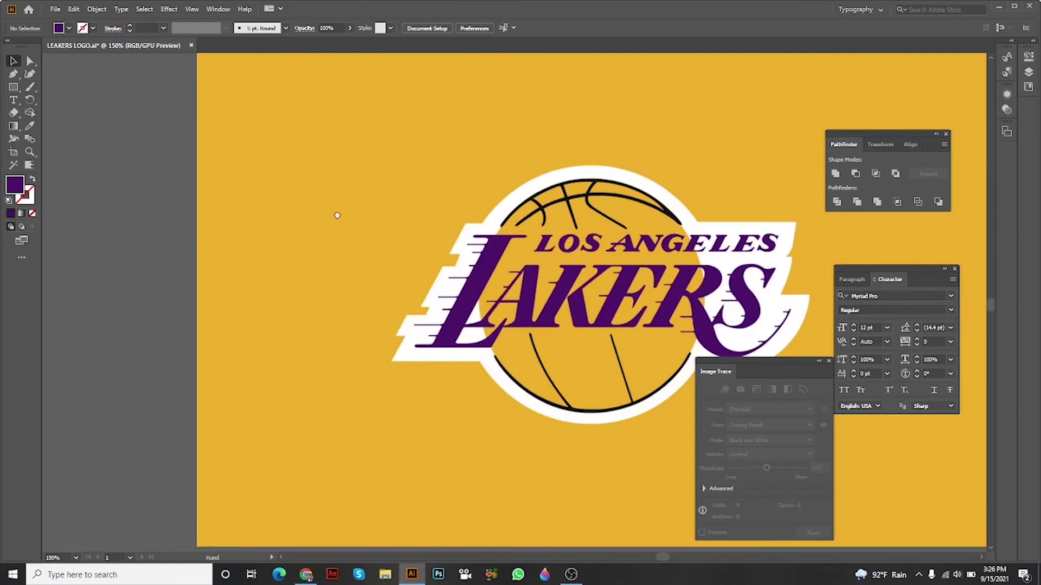
pyautogui.scroll(-3, 566, 260)
pyautogui.scroll(3, 390, 244)
# Group the BRAND letters with their speed lines and drag them below the artboard
pyautogui.moveTo(488, 211); pyautogui.dragTo(143, 292)
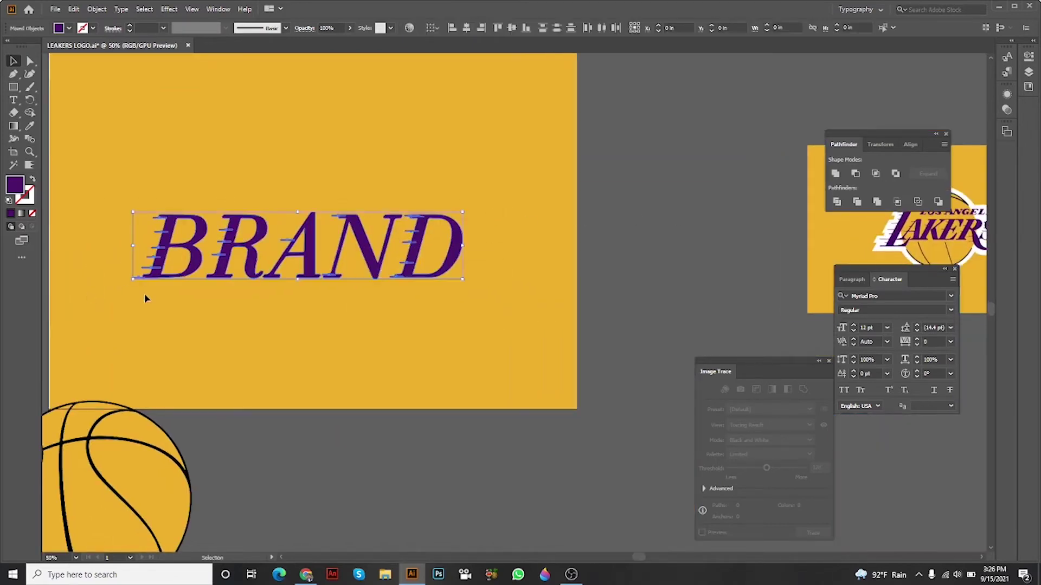
pyautogui.rightClick(348, 264)
pyautogui.click(374, 346)
pyautogui.click(350, 318)
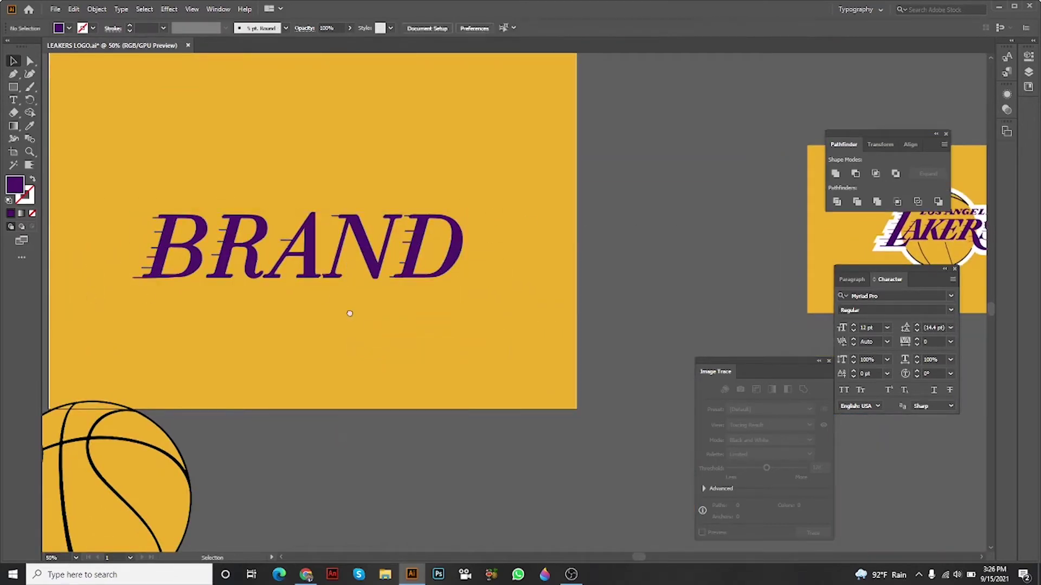
pyautogui.scroll(2, 345, 226)
pyautogui.moveTo(346, 226); pyautogui.dragTo(442, 369)
pyautogui.scroll(-3, 443, 370)
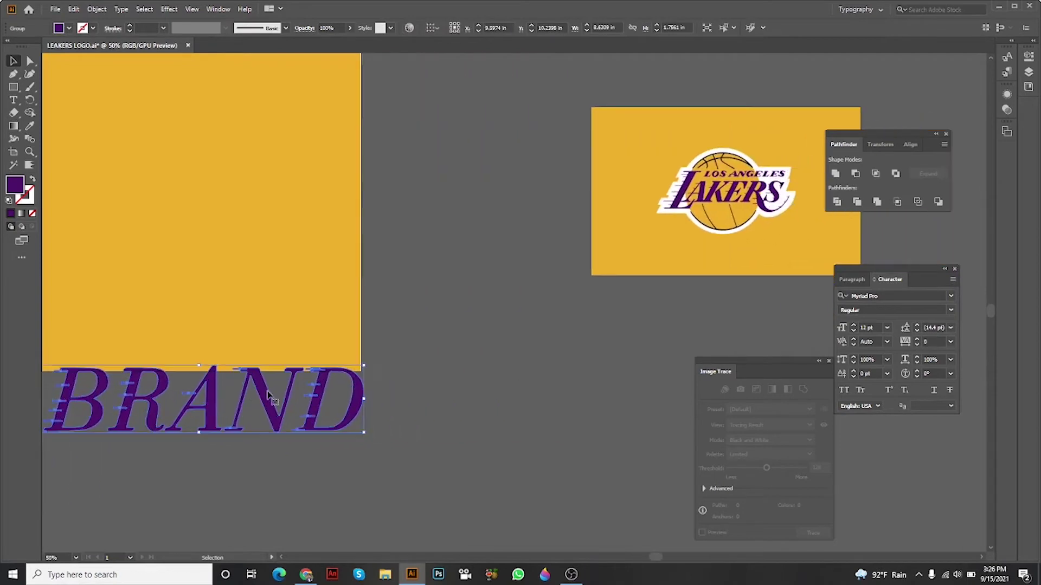
pyautogui.click(333, 452)
# Drag the basketball outline onto the centre of the gold artboard
pyautogui.moveTo(203, 398); pyautogui.dragTo(285, 439)
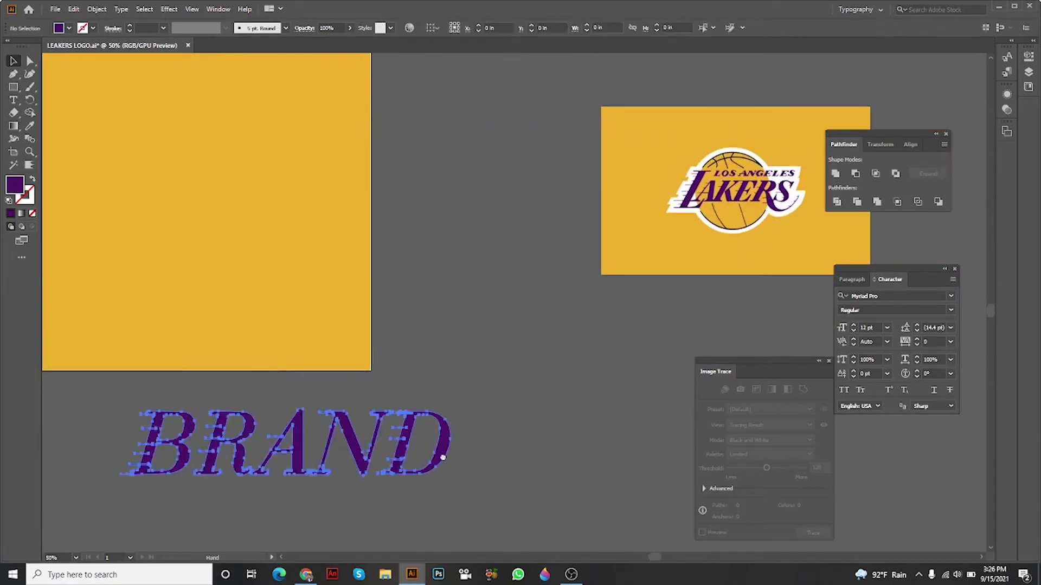
pyautogui.moveTo(163, 244); pyautogui.dragTo(370, 327)
pyautogui.scroll(-2, 371, 327)
pyautogui.click(136, 134)
pyautogui.moveTo(136, 134); pyautogui.dragTo(159, 102)
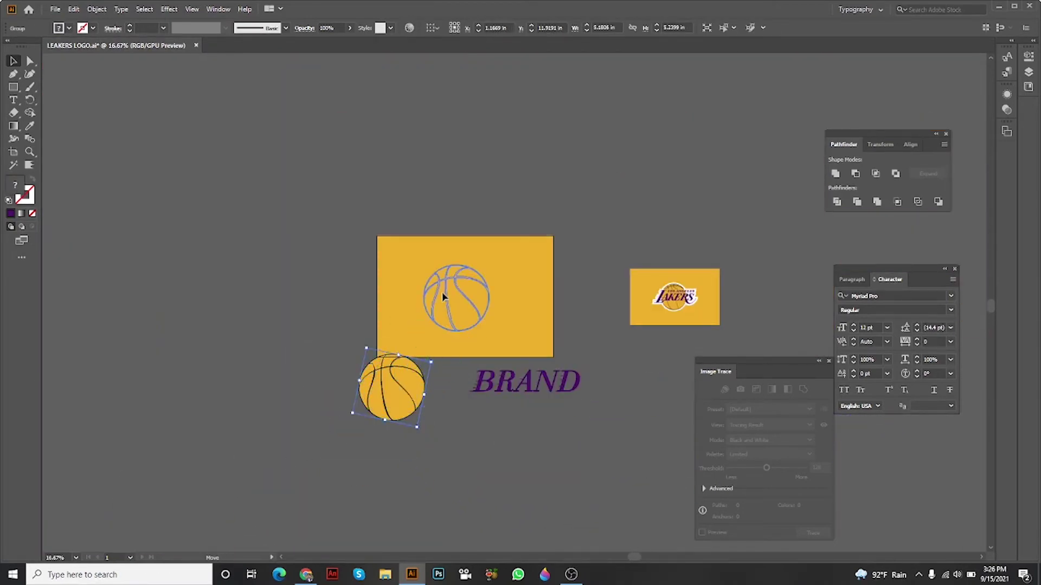
pyautogui.scroll(2, 442, 292)
pyautogui.scroll(-2, 478, 293)
pyautogui.scroll(2, 513, 298)
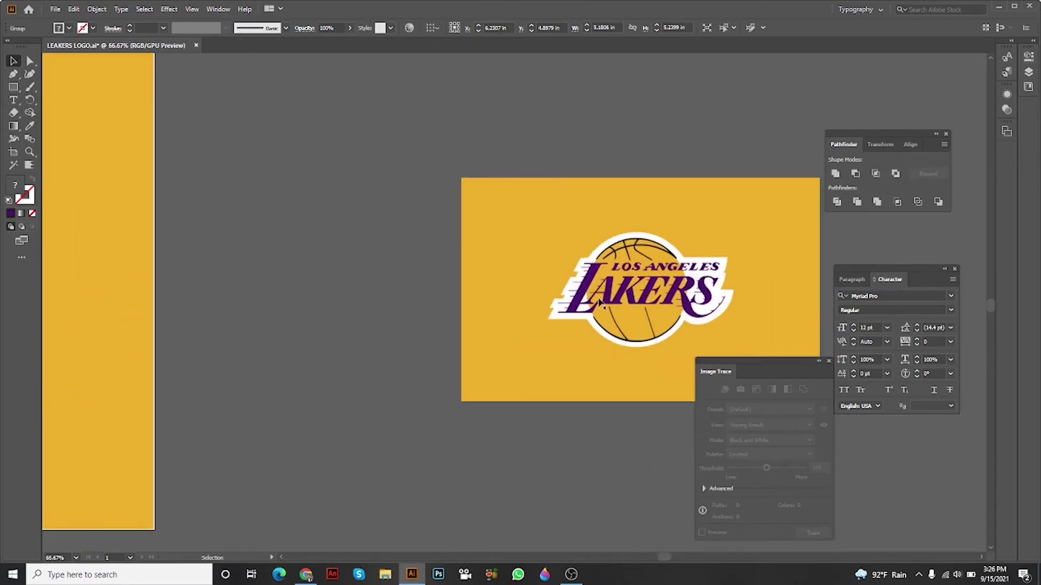
pyautogui.scroll(3, 695, 268)
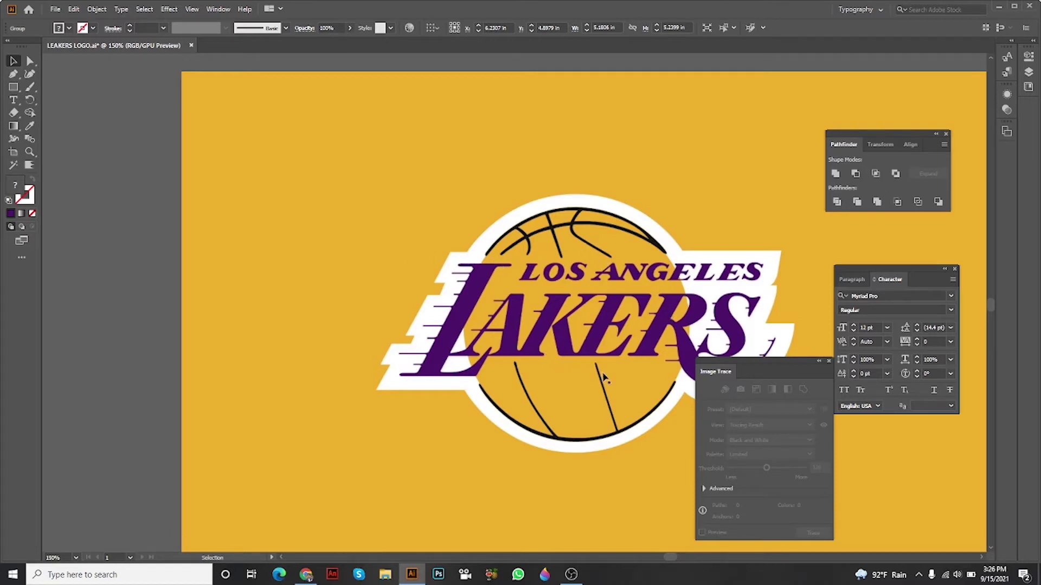
pyautogui.scroll(-3, 551, 380)
# Draw a rectangle across the basketball's middle and fill it with the artboard gold
pyautogui.moveTo(406, 269); pyautogui.dragTo(626, 268)
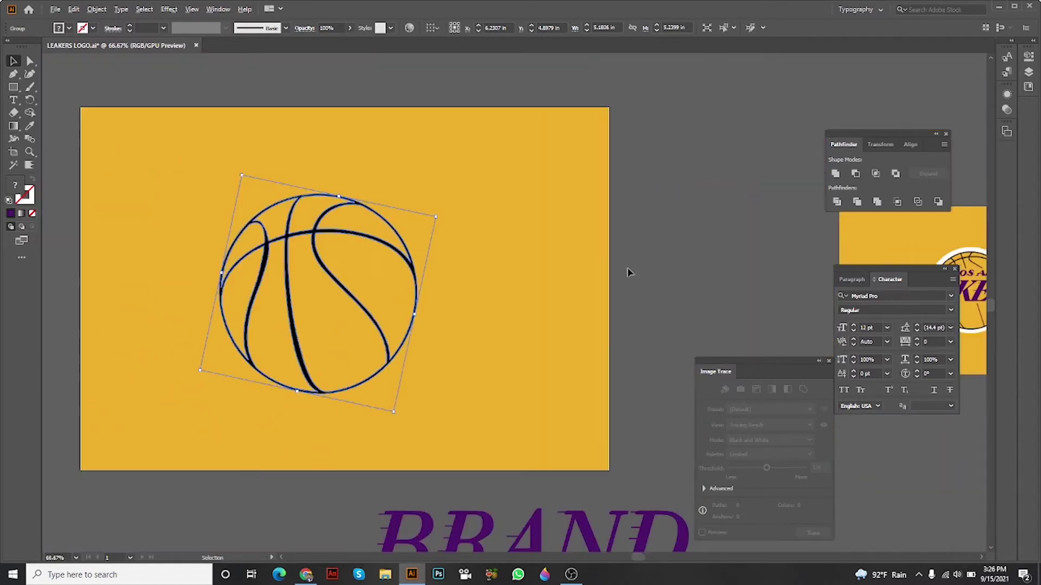
pyautogui.click(599, 261)
pyautogui.hscroll(2, 488, 244)
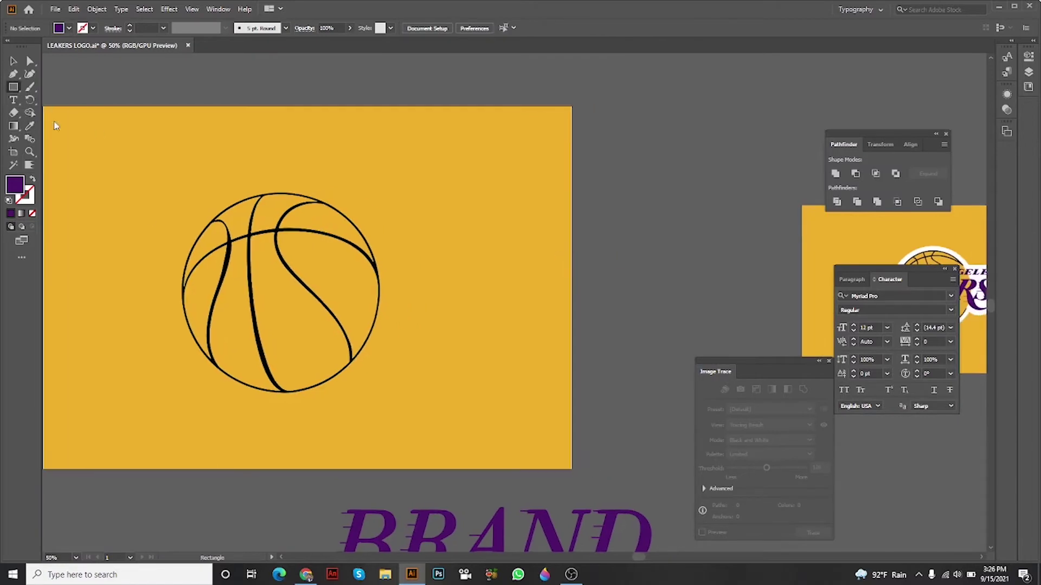
pyautogui.moveTo(146, 241); pyautogui.dragTo(412, 312)
pyautogui.moveTo(569, 284); pyautogui.dragTo(374, 280)
pyautogui.press('i')
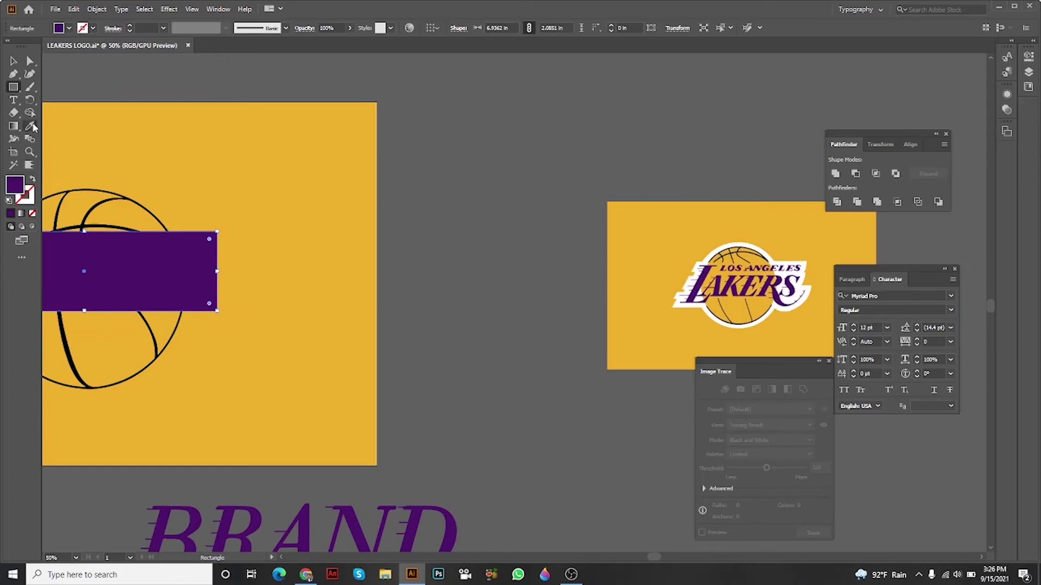
pyautogui.click(283, 168)
pyautogui.press('v')
pyautogui.click(282, 169)
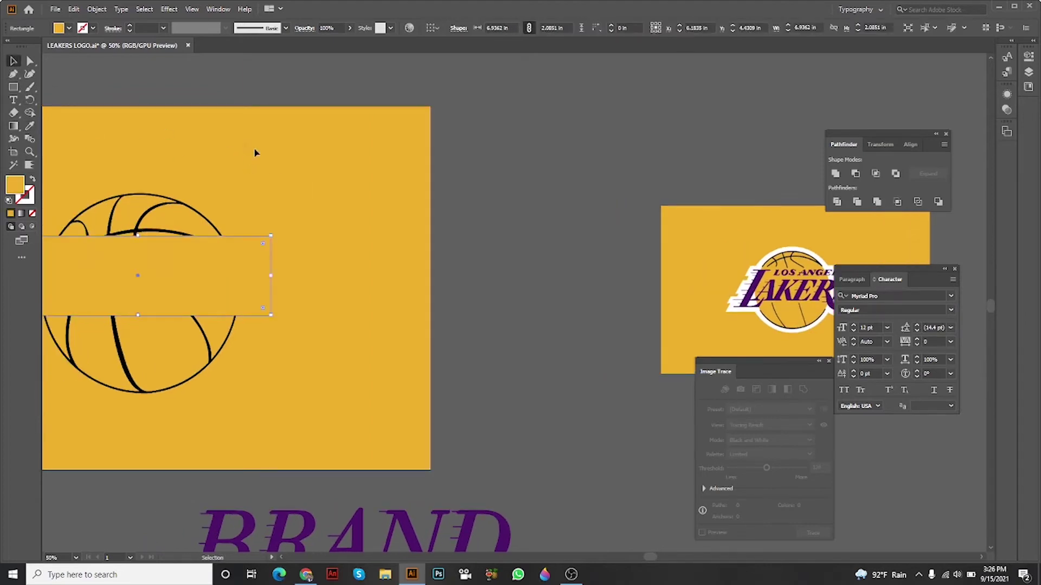
# Stretch the gold rectangle taller to cover more of the ball
pyautogui.moveTo(196, 145); pyautogui.dragTo(198, 126)
pyautogui.moveTo(221, 226); pyautogui.dragTo(374, 221)
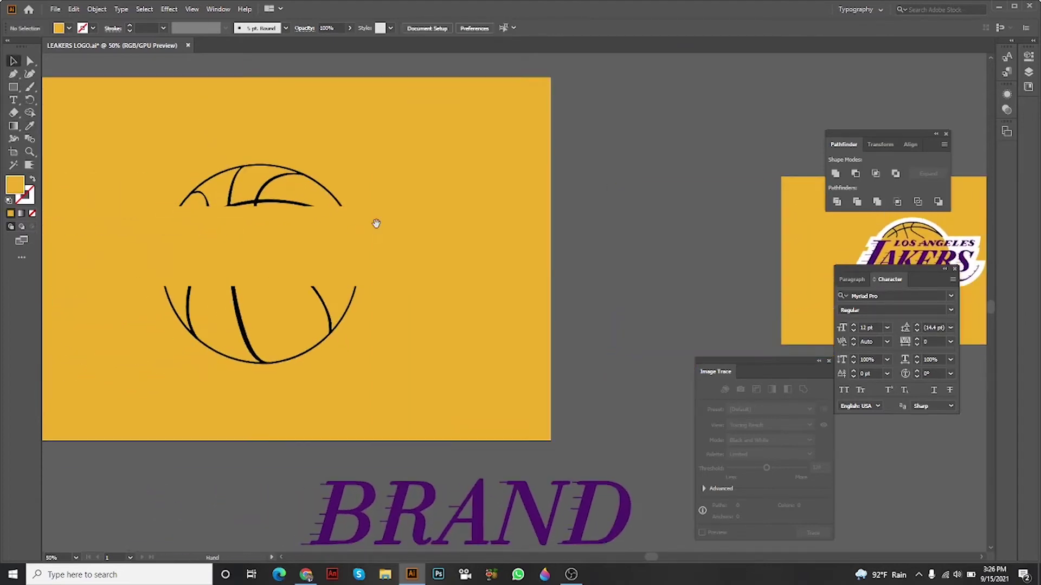
pyautogui.click(358, 232)
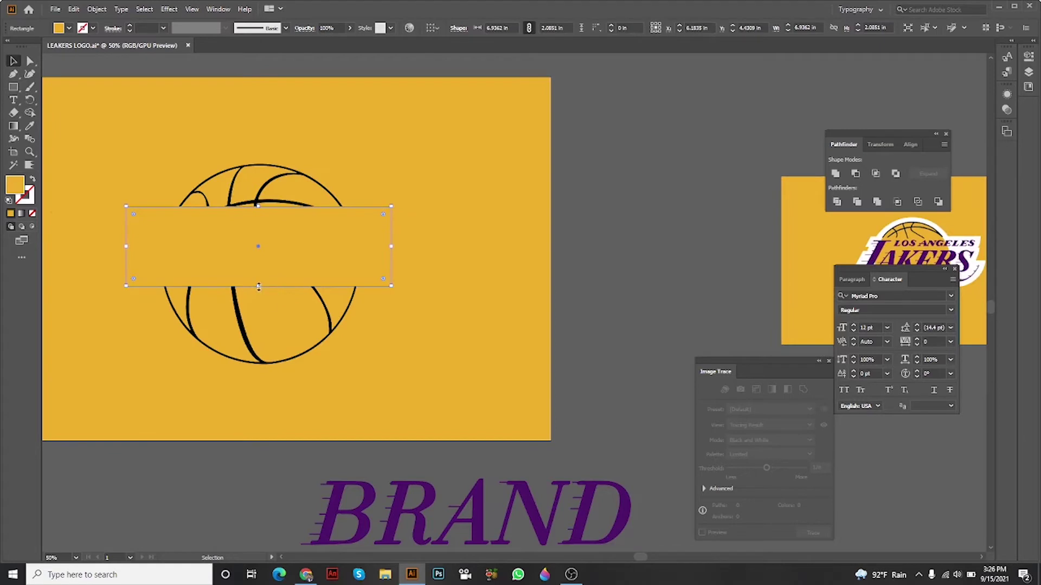
pyautogui.moveTo(258, 286); pyautogui.dragTo(259, 299)
pyautogui.click(443, 276)
pyautogui.moveTo(443, 277)
pyautogui.mouseDown()
pyautogui.moveTo(350, 228)
pyautogui.moveTo(363, 233)
pyautogui.mouseUp()
pyautogui.click(296, 230)
# Drag the BRAND text up across the basketball's covered band
pyautogui.press('space')
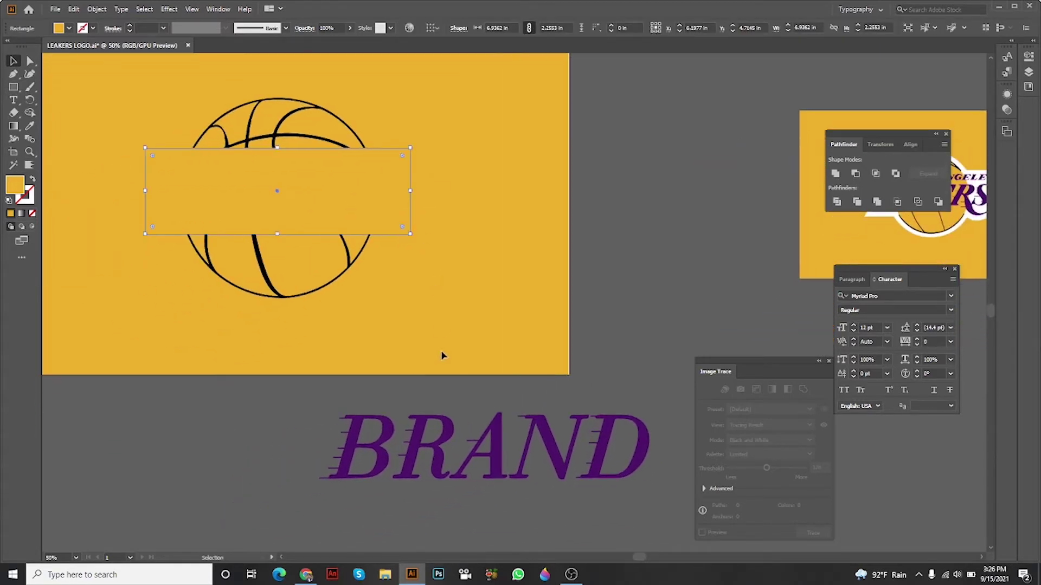
pyautogui.click(368, 412)
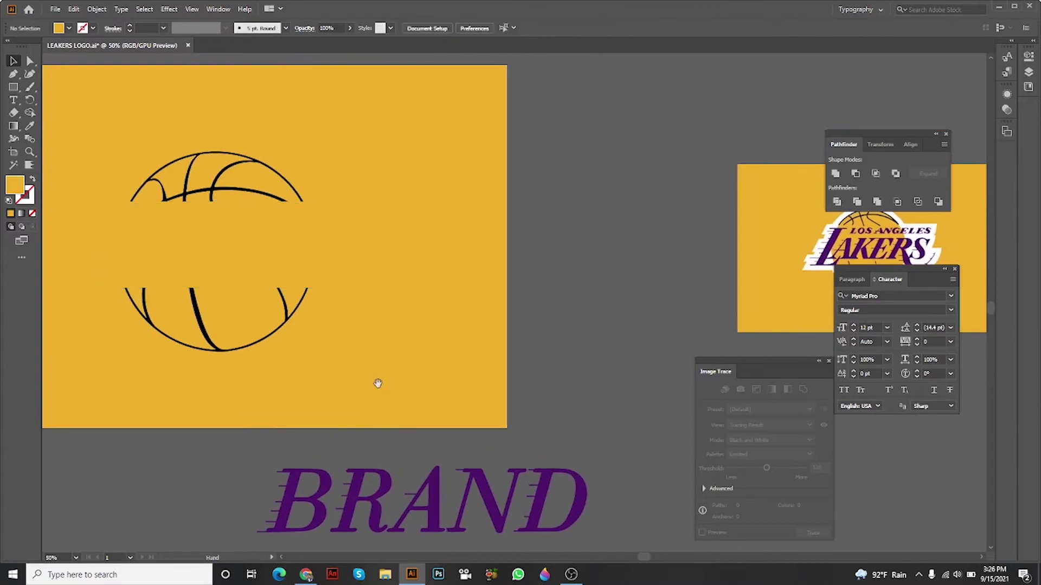
pyautogui.press('space')
pyautogui.moveTo(378, 387); pyautogui.dragTo(419, 383)
pyautogui.moveTo(364, 485); pyautogui.dragTo(160, 221)
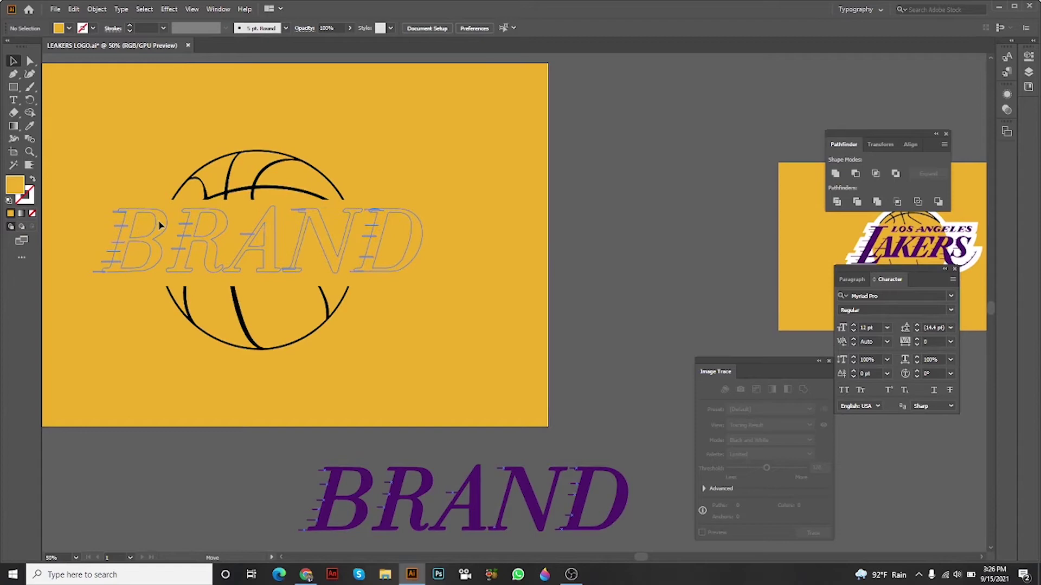
# Drop BRAND below the artboard and Magic Wand-select the black basketball paths
pyautogui.moveTo(160, 220); pyautogui.dragTo(382, 440)
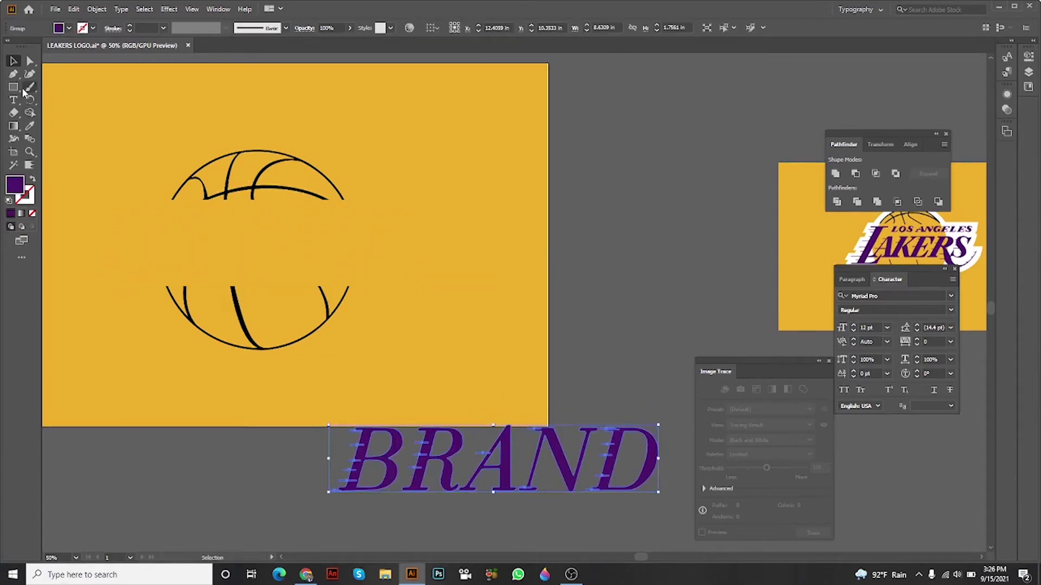
pyautogui.click(14, 165)
pyautogui.scroll(3, 260, 179)
pyautogui.scroll(-3, 260, 178)
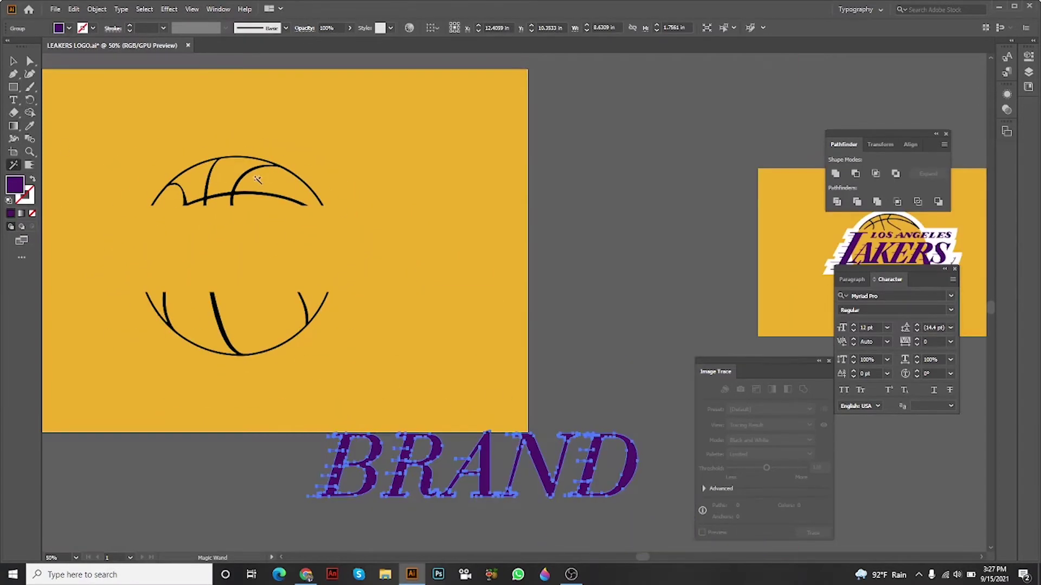
pyautogui.click(423, 175)
pyautogui.scroll(3, 260, 150)
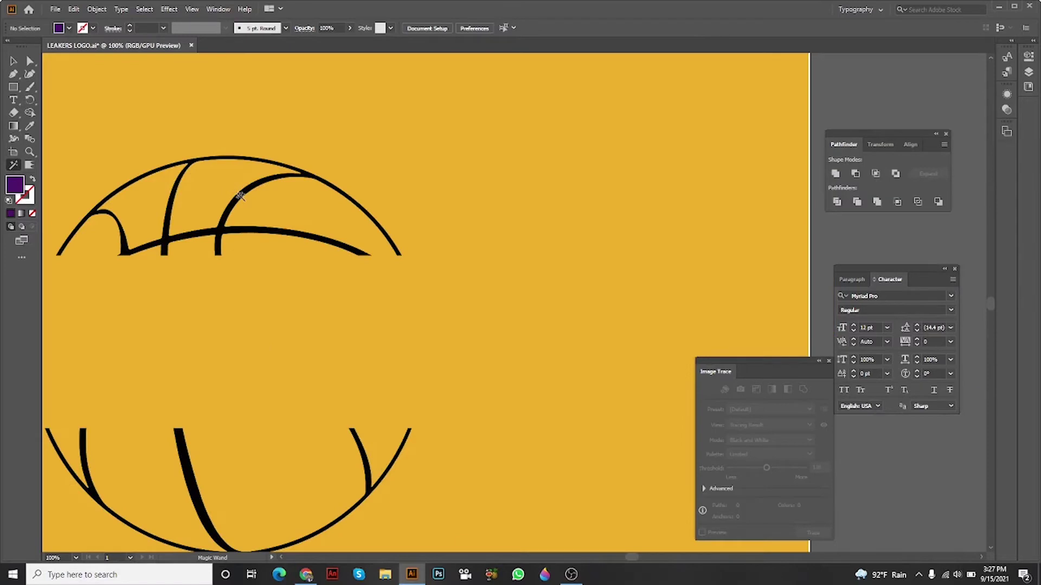
pyautogui.click(242, 198)
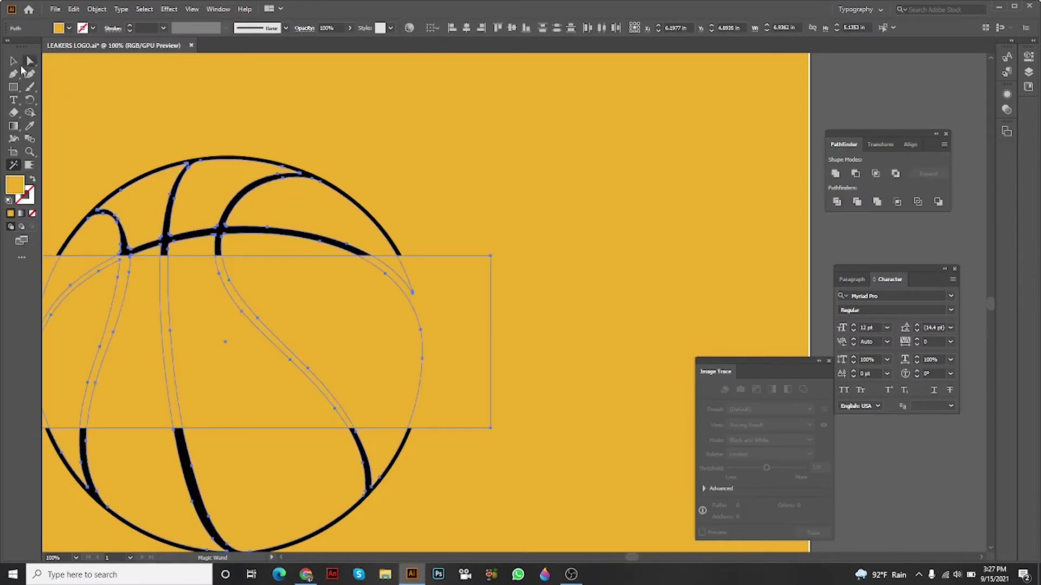
pyautogui.click(14, 61)
pyautogui.scroll(-3, 568, 282)
# Try a clipping mask (Ctrl+7), then divide the ball paths with the gold rectangle
pyautogui.hotkey('ctrl', '7')
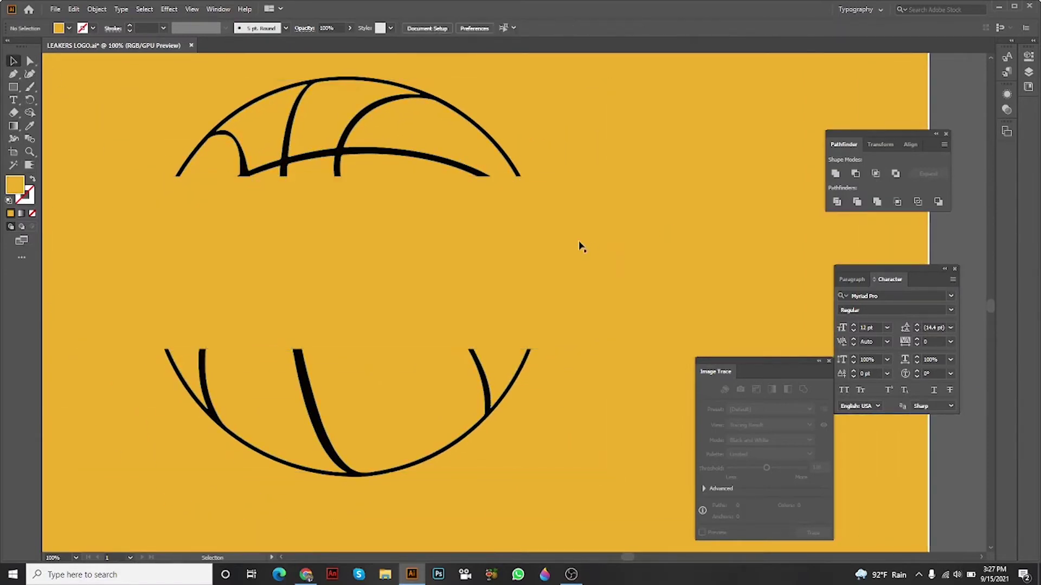
pyautogui.click(505, 234)
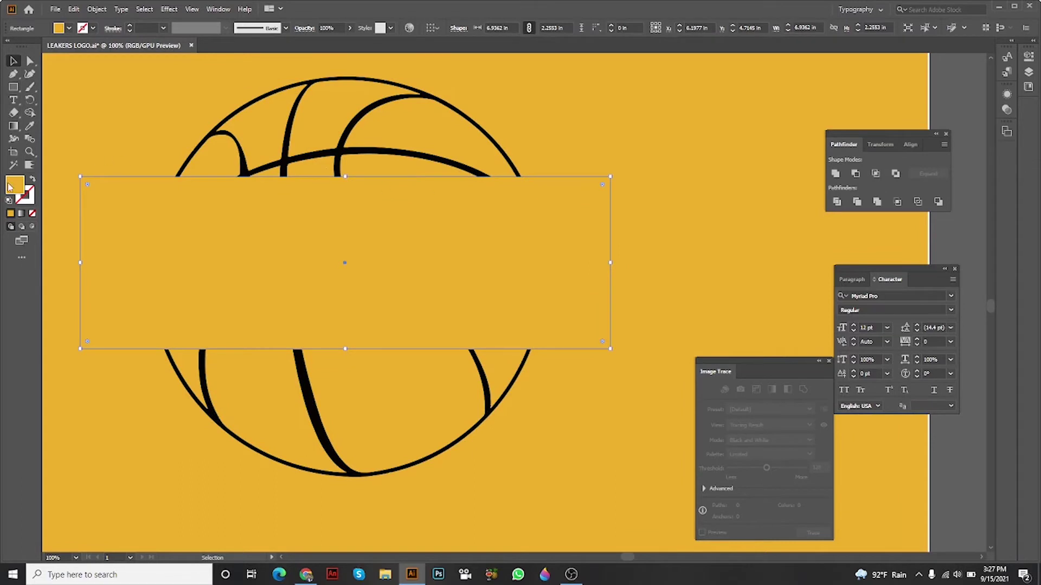
pyautogui.press('y')
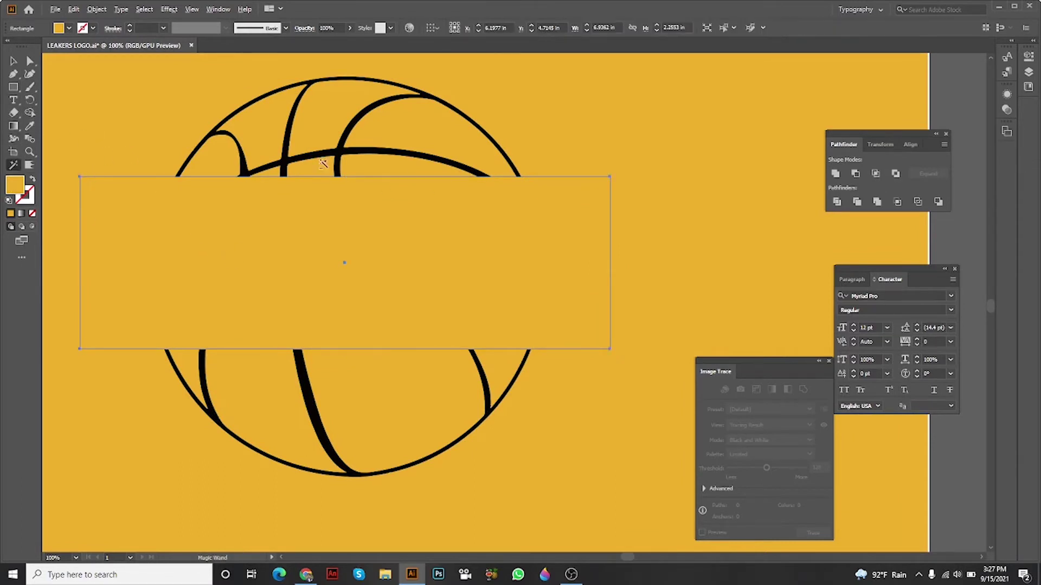
pyautogui.scroll(3, 342, 269)
pyautogui.click(488, 285)
pyautogui.scroll(-1, 569, 284)
pyautogui.scroll(-3, 738, 296)
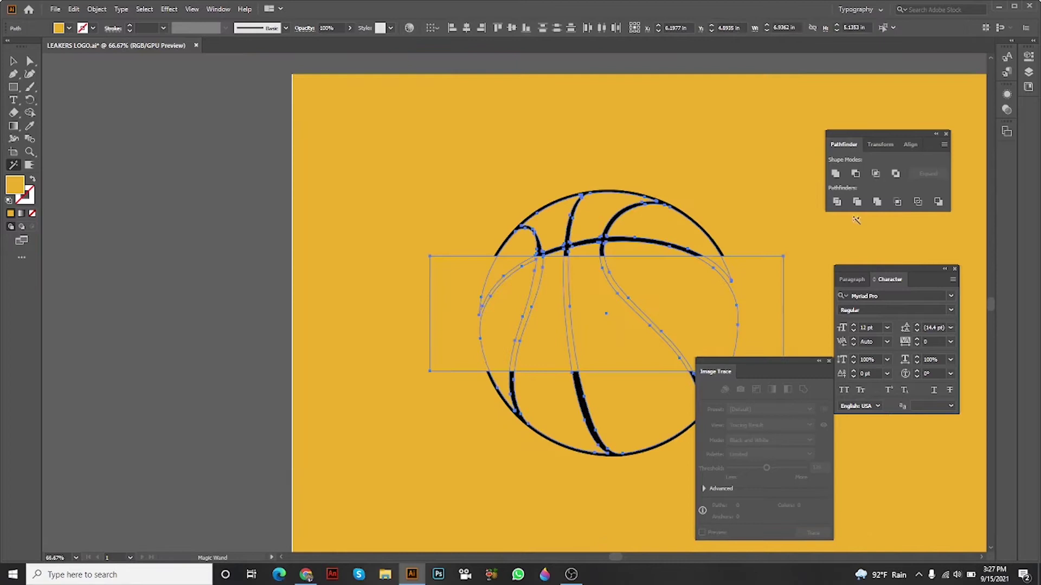
pyautogui.click(836, 202)
pyautogui.scroll(1, 520, 230)
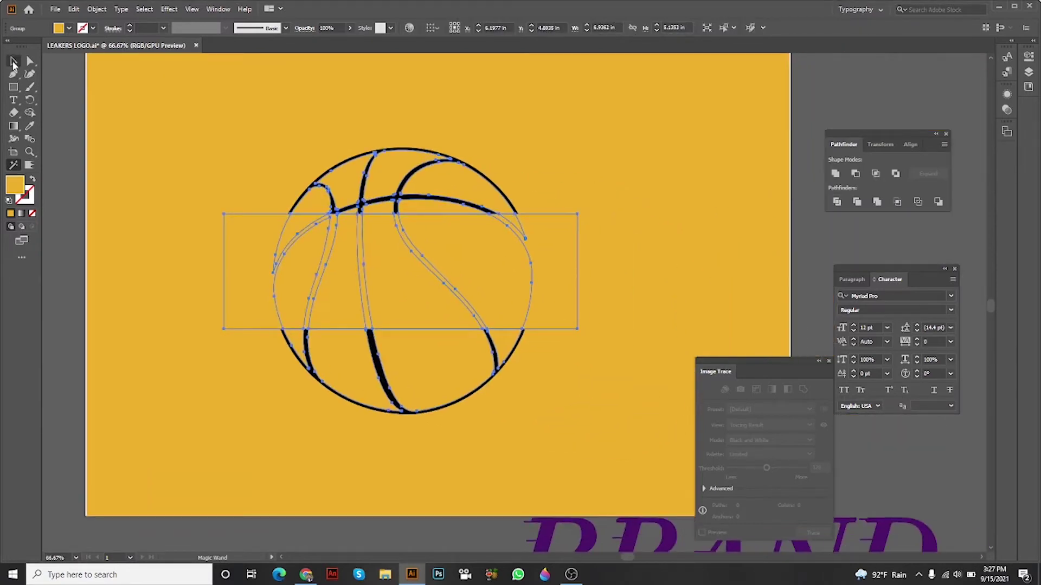
# Ungroup the divided pieces, test deleting a right-side piece, and undo it
pyautogui.click(14, 63)
pyautogui.rightClick(498, 226)
pyautogui.click(520, 313)
pyautogui.click(571, 261)
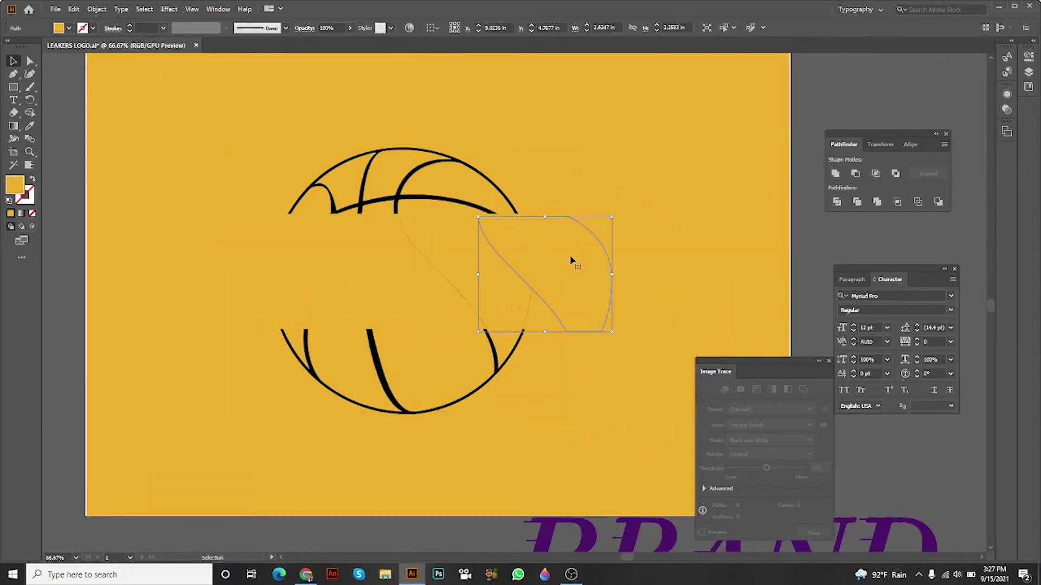
pyautogui.press('Delete')
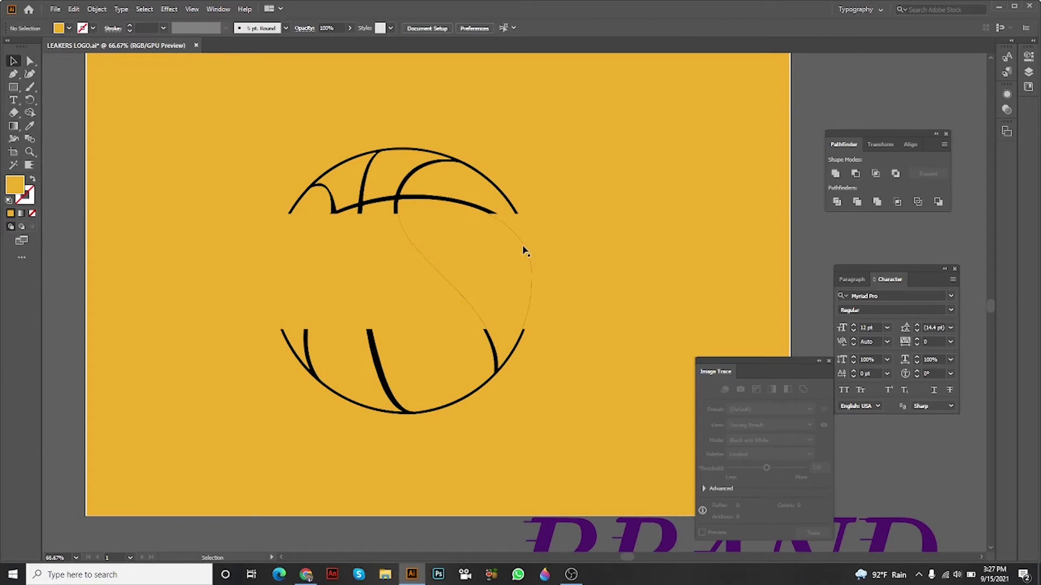
pyautogui.hotkey('ctrl', 'z')
pyautogui.hotkey('ctrl', 'z')
pyautogui.hotkey('ctrl', 'z')
# Select all the basketball pieces and move them off the artboard
pyautogui.hotkey('ctrl', 'a')
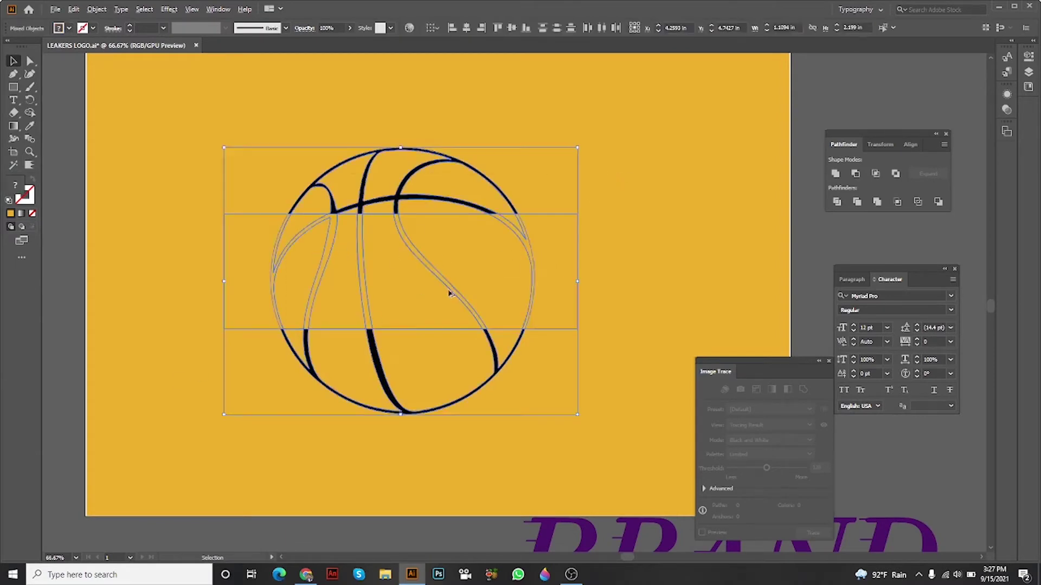
pyautogui.scroll(-2, 611, 283)
pyautogui.moveTo(611, 282); pyautogui.dragTo(228, 276)
pyautogui.scroll(2, 228, 277)
pyautogui.click(487, 277)
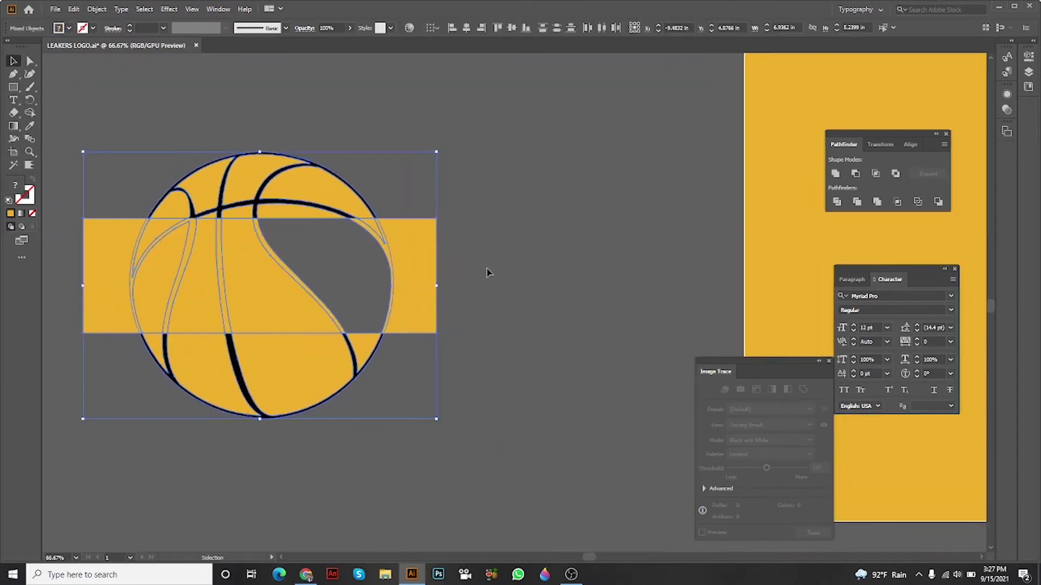
pyautogui.moveTo(494, 217); pyautogui.dragTo(513, 258)
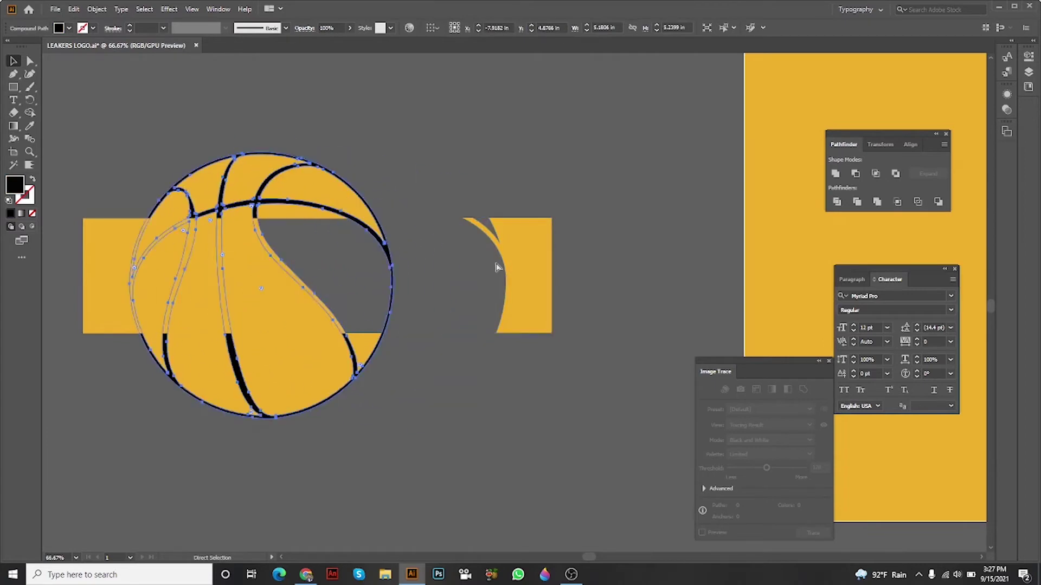
pyautogui.hscroll(-5, 546, 270)
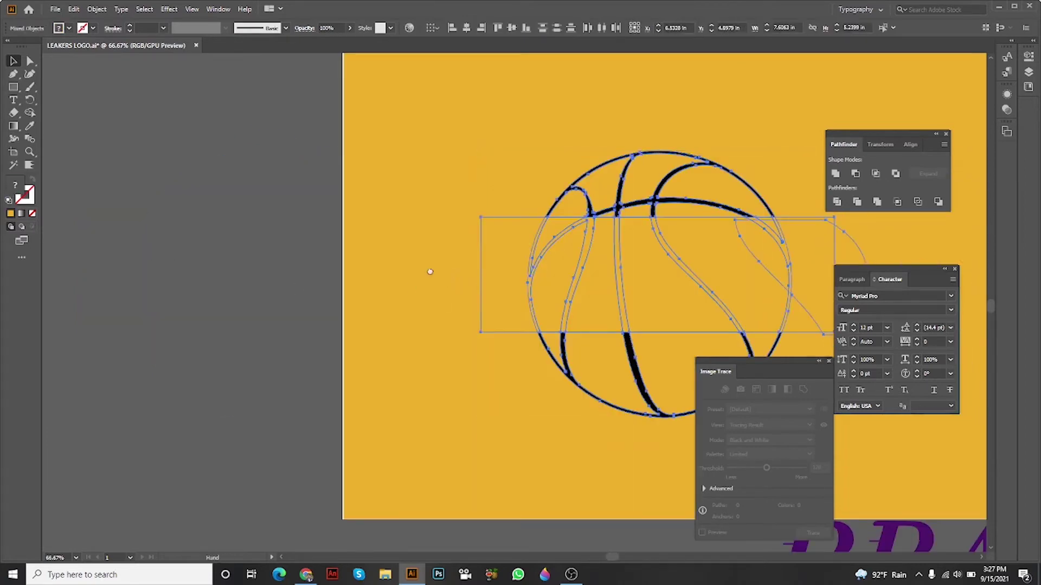
# Undo the recent ball changes to restore the gold rectangle over the ball
pyautogui.click(585, 276)
pyautogui.hotkey('ctrl', 'z')
pyautogui.hotkey('ctrl', 'z')
pyautogui.hotkey('ctrl', 'z')
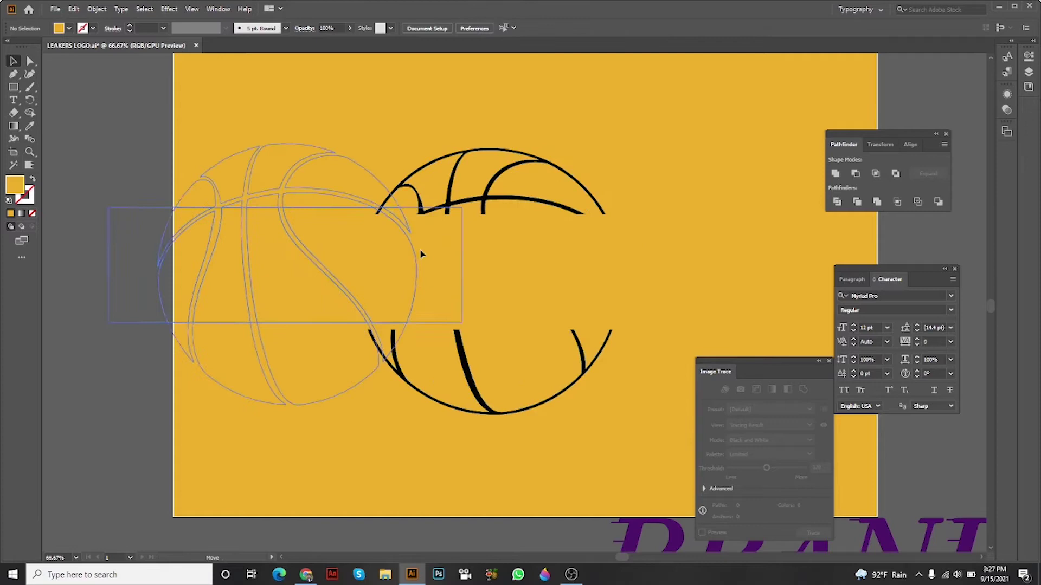
pyautogui.hotkey('ctrl', 'z')
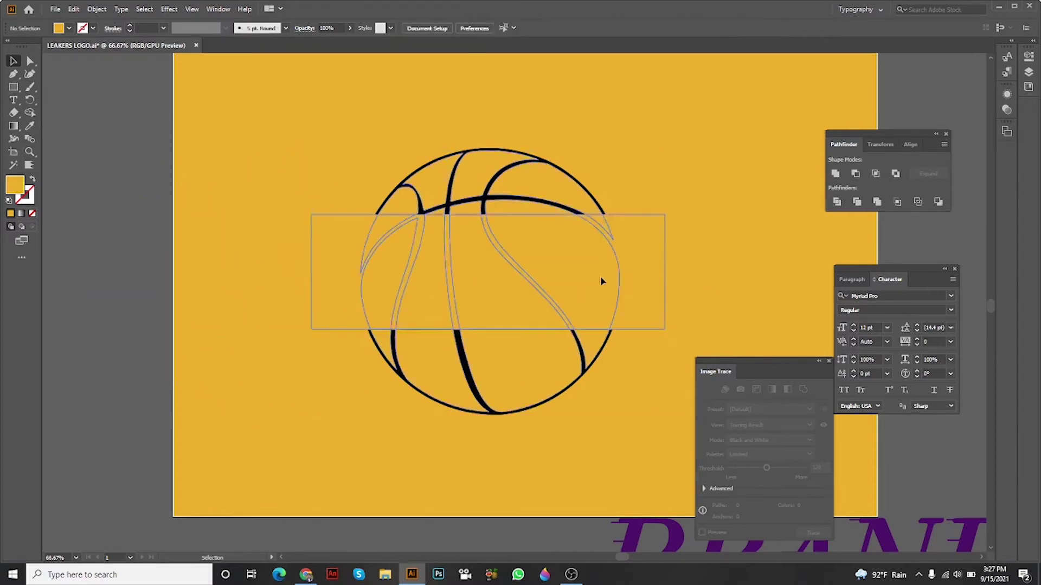
pyautogui.hotkey('ctrl', 'z')
pyautogui.hotkey('ctrl', 'z')
pyautogui.hotkey('ctrl', 'z')
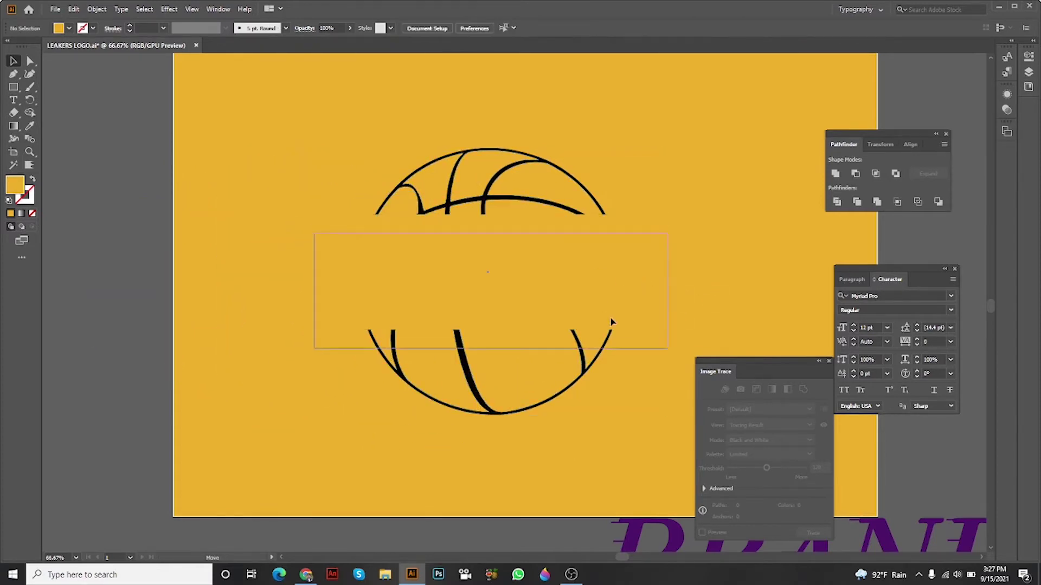
# Select the black ball lines, then reselect the gold rectangle over the middle band
pyautogui.click(616, 322)
pyautogui.hotkey('ctrl', 'z')
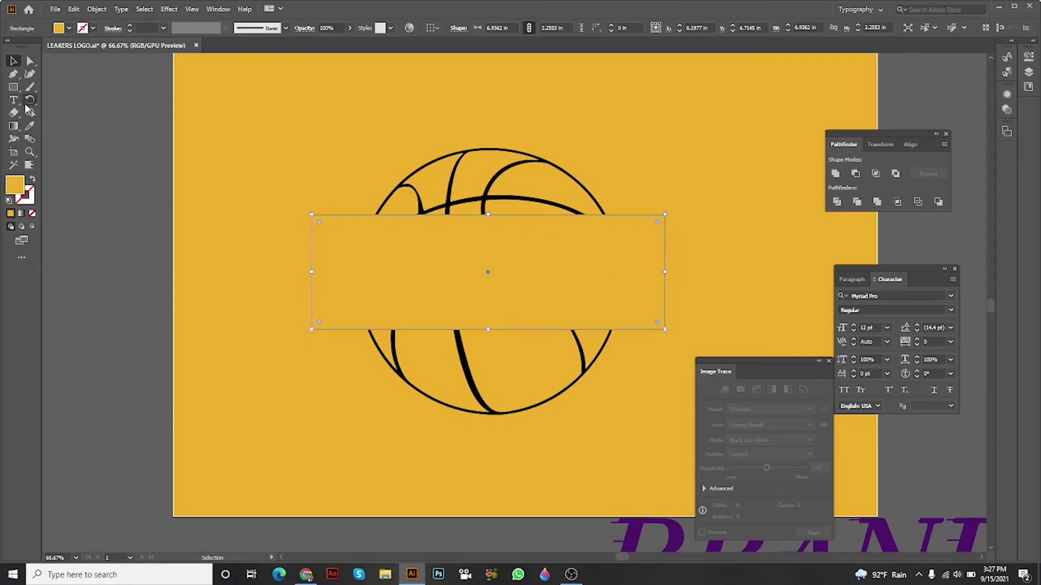
pyautogui.scroll(4, 455, 245)
pyautogui.scroll(3, 455, 244)
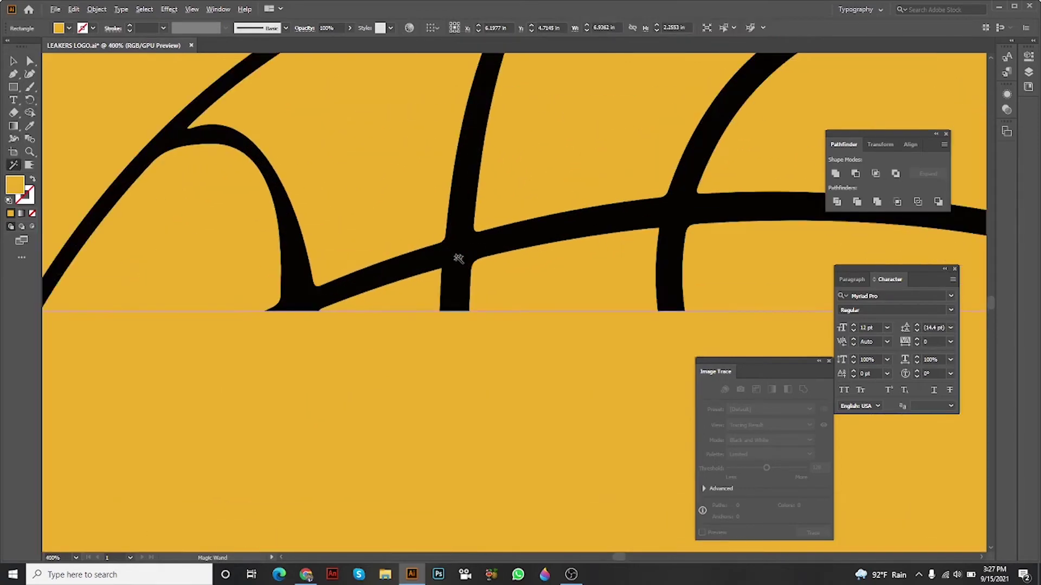
pyautogui.press('y')
pyautogui.click(458, 252)
pyautogui.scroll(-7, 459, 253)
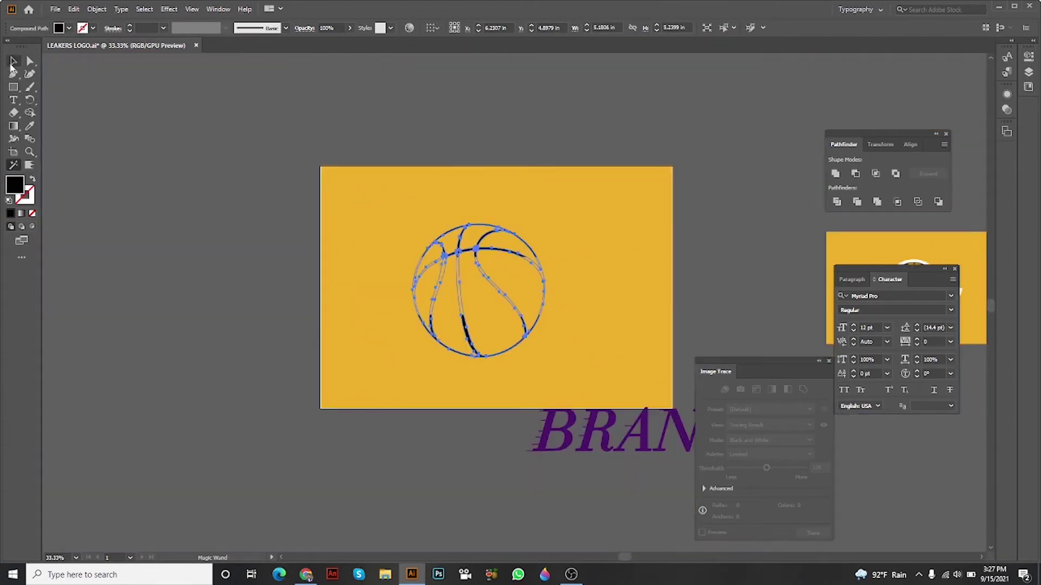
pyautogui.click(13, 62)
pyautogui.scroll(3, 488, 276)
pyautogui.click(493, 294)
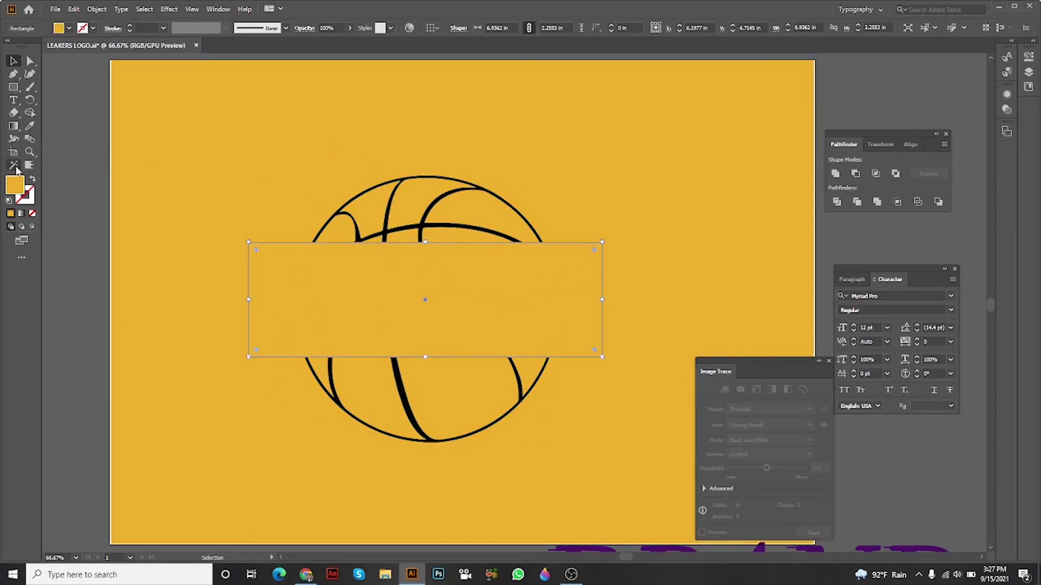
# Select the black ball lines with the gold rectangle, Divide them, and ungroup the pieces
pyautogui.click(15, 166)
pyautogui.scroll(3, 418, 242)
pyautogui.click(432, 201)
pyautogui.scroll(-3, 432, 201)
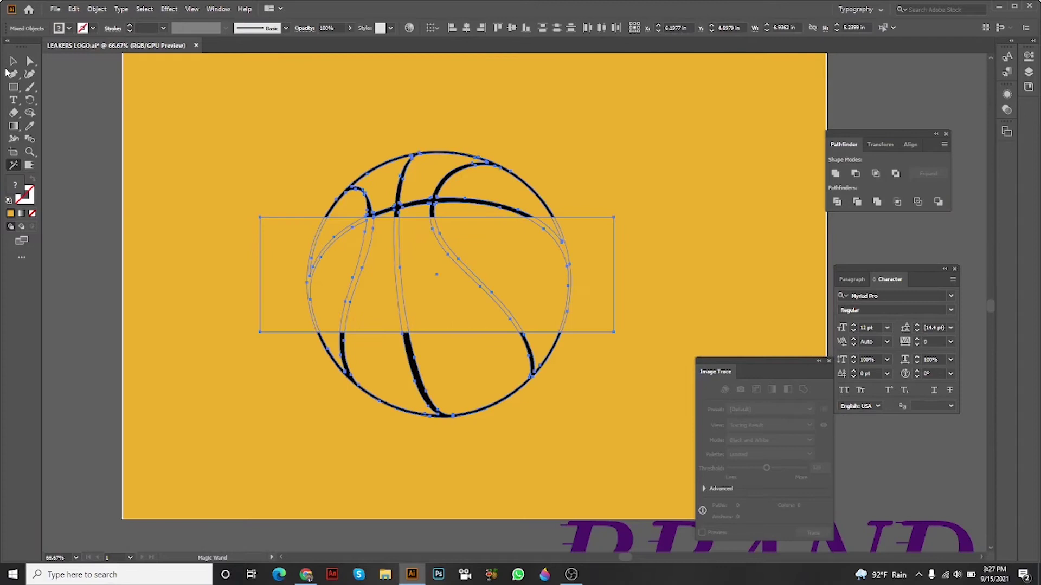
pyautogui.click(13, 62)
pyautogui.scroll(-3, 488, 244)
pyautogui.moveTo(493, 244)
pyautogui.mouseDown()
pyautogui.moveTo(250, 262)
pyautogui.moveTo(813, 269)
pyautogui.mouseUp()
pyautogui.scroll(2, 249, 261)
pyautogui.hscroll(3, 814, 269)
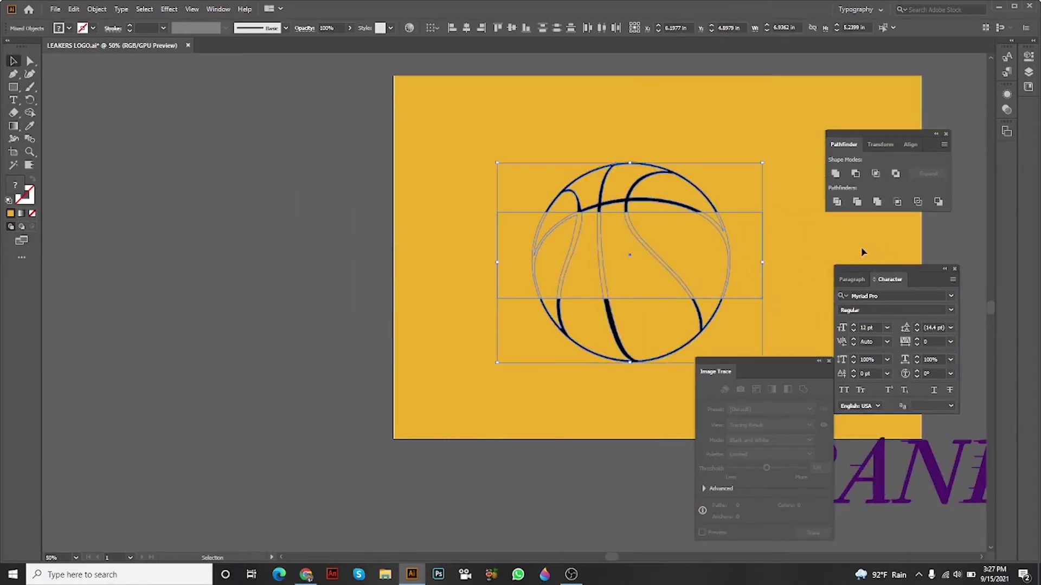
pyautogui.click(838, 202)
pyautogui.hscroll(5, 537, 243)
pyautogui.rightClick(538, 245)
pyautogui.click(569, 334)
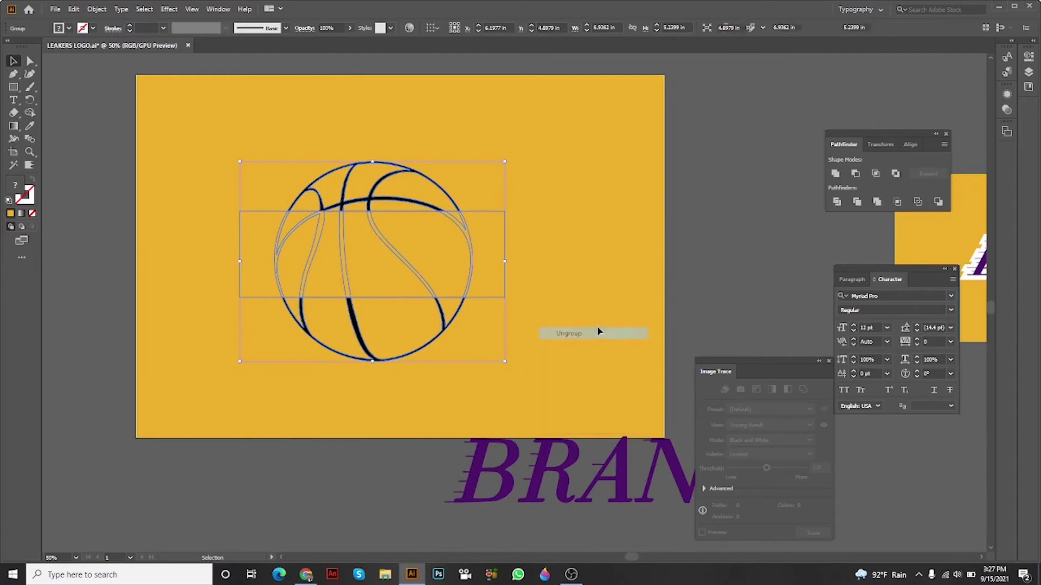
# Delete a leftover middle-band line piece, then restore it with undo
pyautogui.click(489, 261)
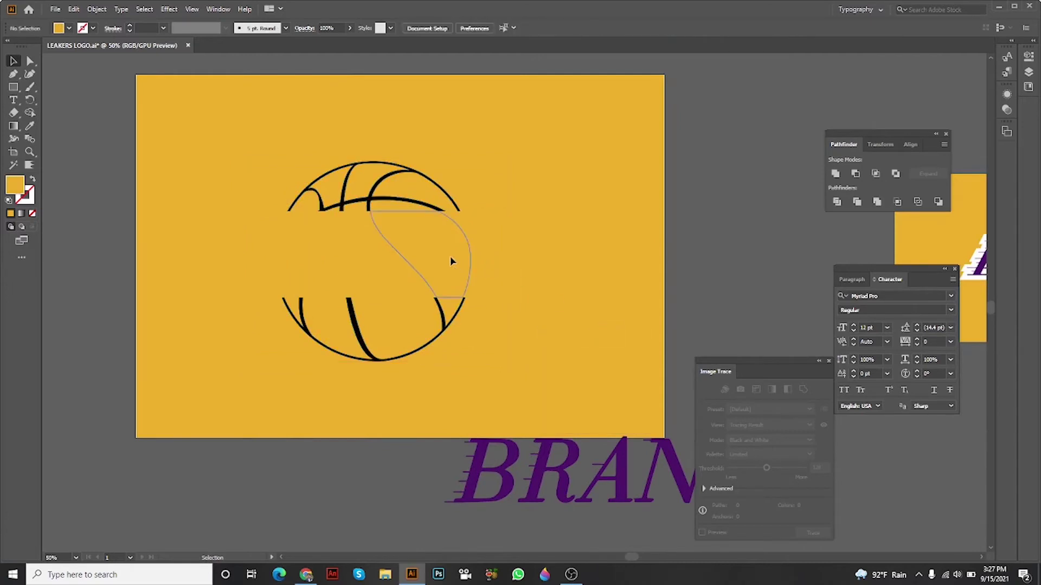
pyautogui.moveTo(488, 258); pyautogui.dragTo(338, 248)
pyautogui.press('Delete')
pyautogui.moveTo(244, 212); pyautogui.dragTo(286, 297)
pyautogui.hotkey('ctrl', 'z')
pyautogui.hotkey('ctrl', 'z')
pyautogui.hotkey('ctrl', 'z')
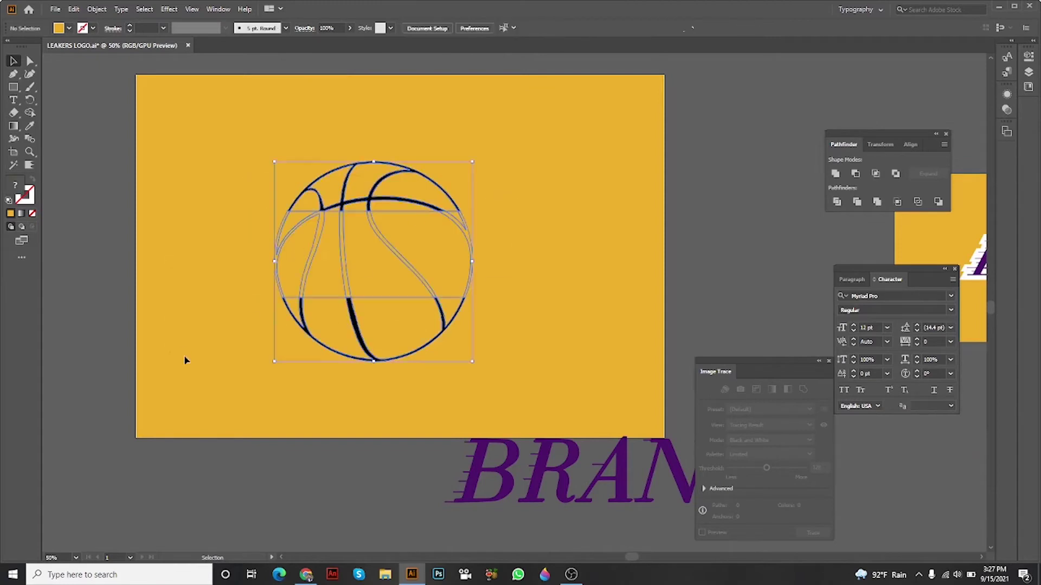
# Move the basketball left of the artboard and trial-pull a middle line piece, undoing it
pyautogui.moveTo(352, 302); pyautogui.dragTo(260, 293)
pyautogui.click(456, 268)
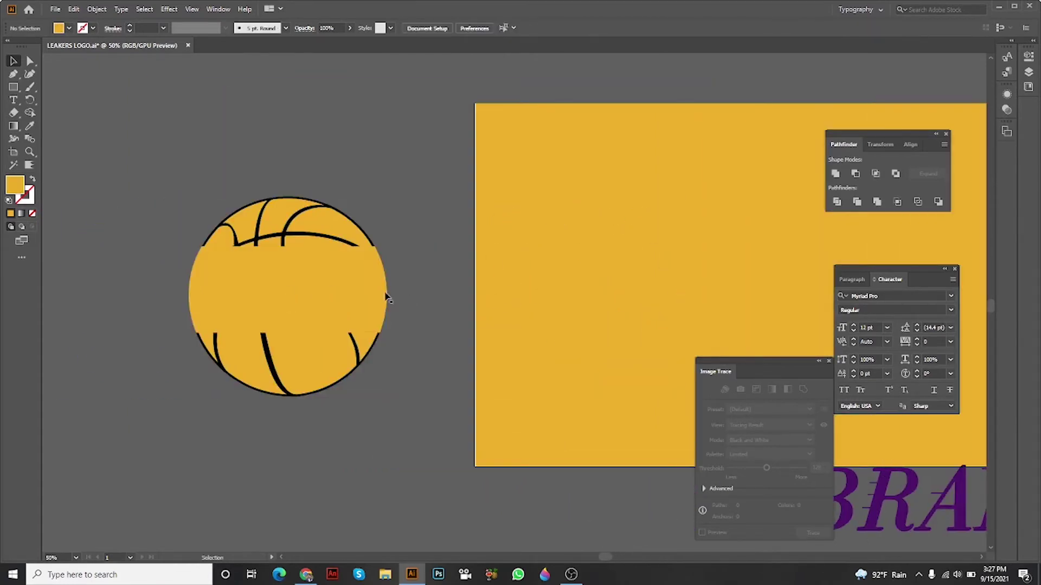
pyautogui.hotkey('ctrl', '+')
pyautogui.scroll(-2, 424, 276)
pyautogui.click(309, 277)
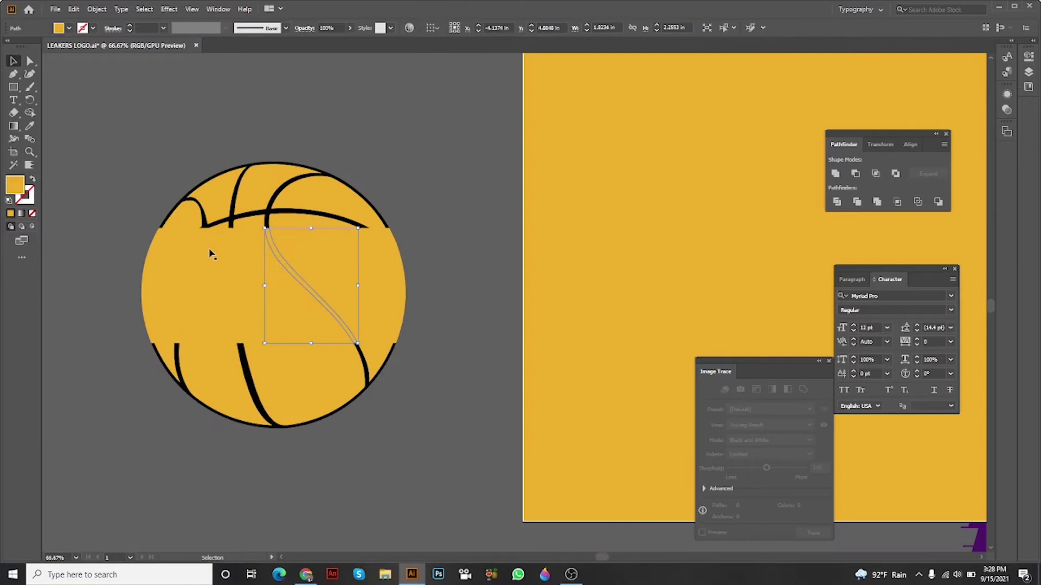
pyautogui.moveTo(309, 277); pyautogui.dragTo(195, 260)
pyautogui.scroll(1, 217, 258)
pyautogui.hotkey('ctrl', 'z')
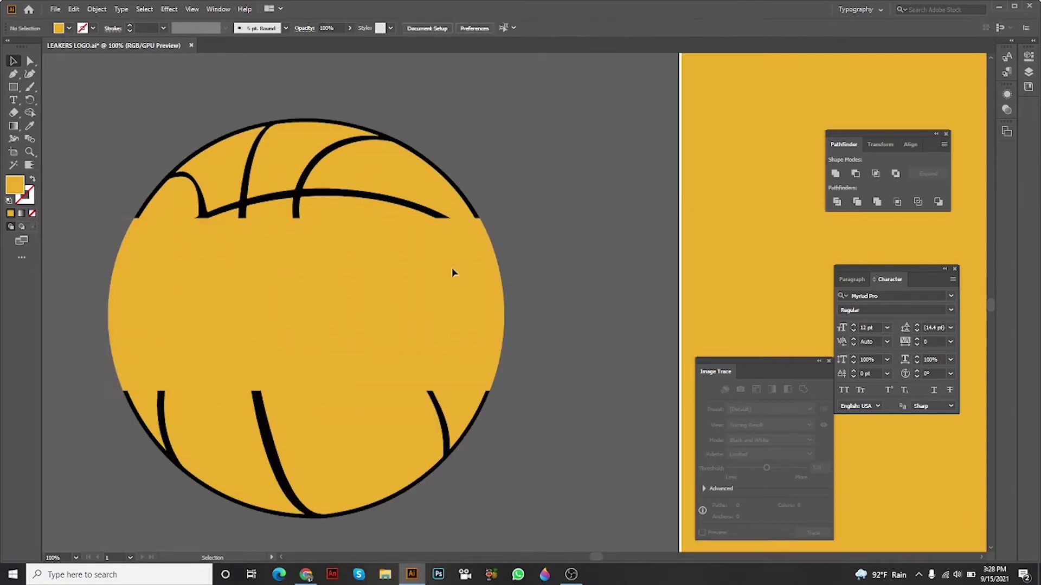
pyautogui.hotkey('ctrl', 'z')
# Drag the black ball line pieces back onto the gold artboard
pyautogui.moveTo(289, 286); pyautogui.dragTo(457, 292)
pyautogui.hotkey('ctrl', 'z')
pyautogui.scroll(-2, 456, 293)
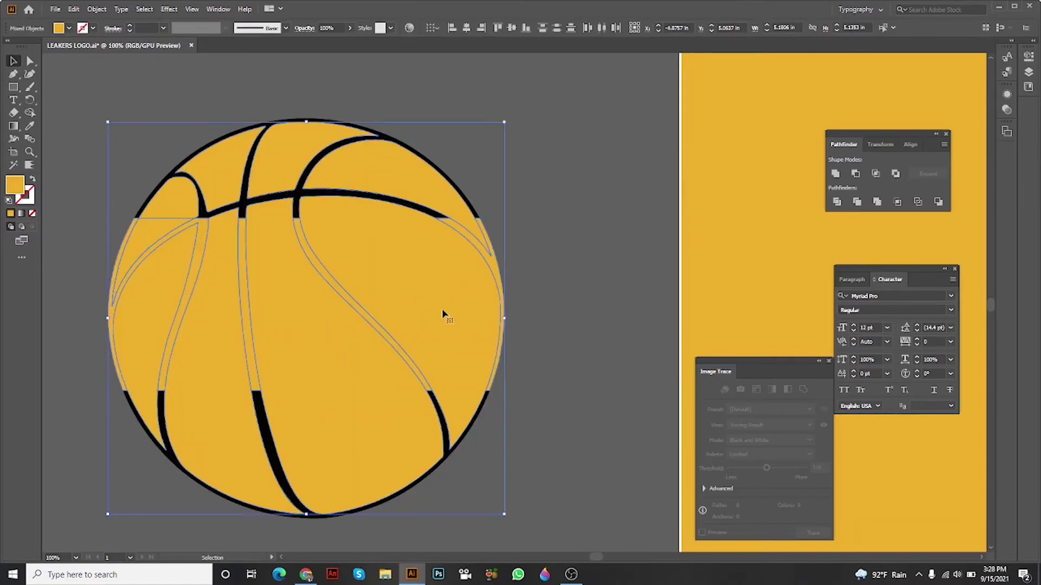
pyautogui.click(638, 252)
pyautogui.scroll(-3, 488, 244)
pyautogui.click(375, 277)
pyautogui.moveTo(460, 279); pyautogui.dragTo(309, 279)
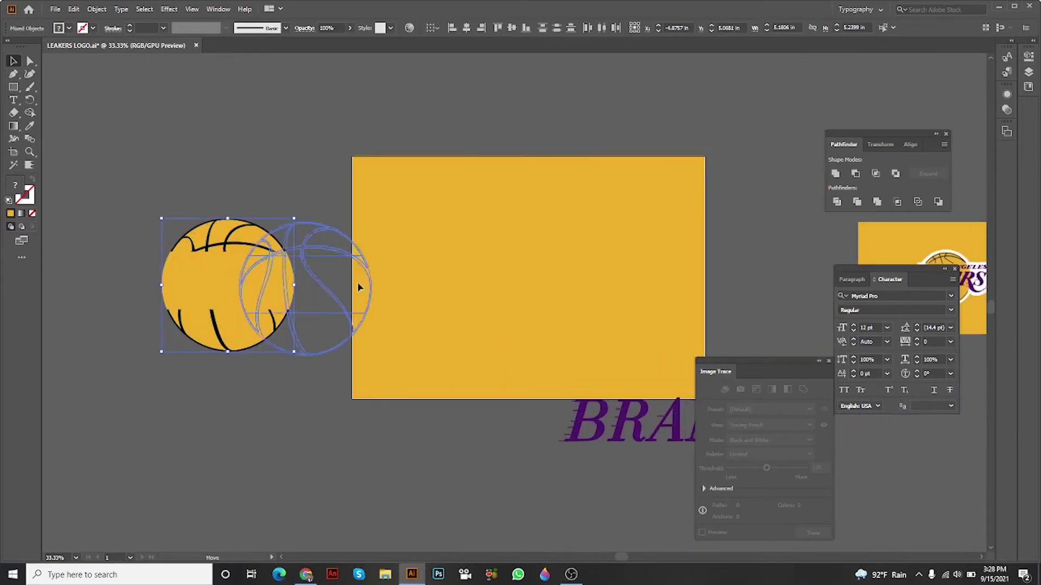
pyautogui.moveTo(244, 276); pyautogui.dragTo(540, 267)
pyautogui.scroll(2, 675, 272)
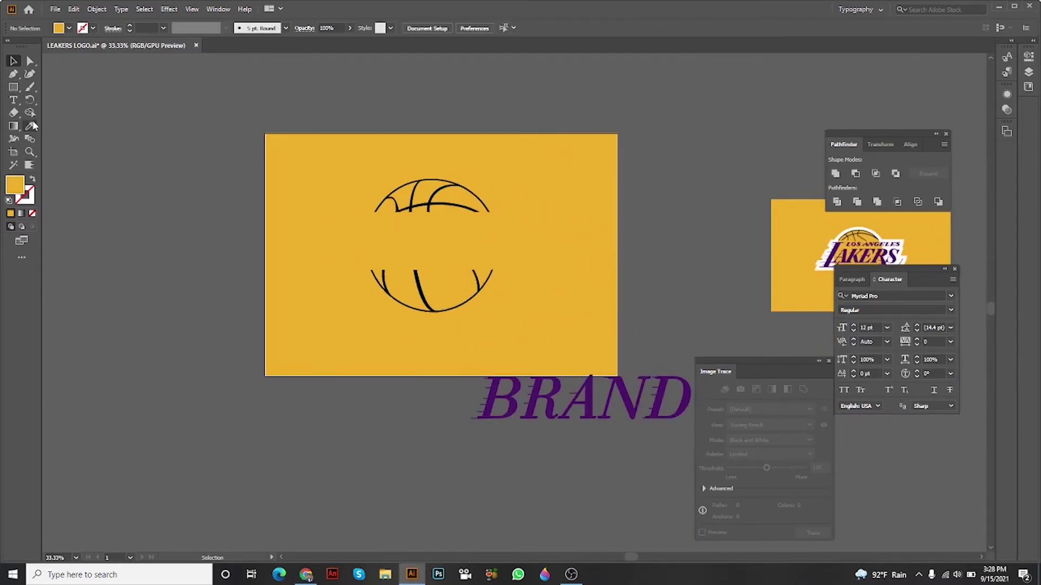
# Magic Wand-select the gold middle ball pieces and merge them with Pathfinder Unite
pyautogui.click(15, 166)
pyautogui.scroll(3, 431, 236)
pyautogui.click(431, 236)
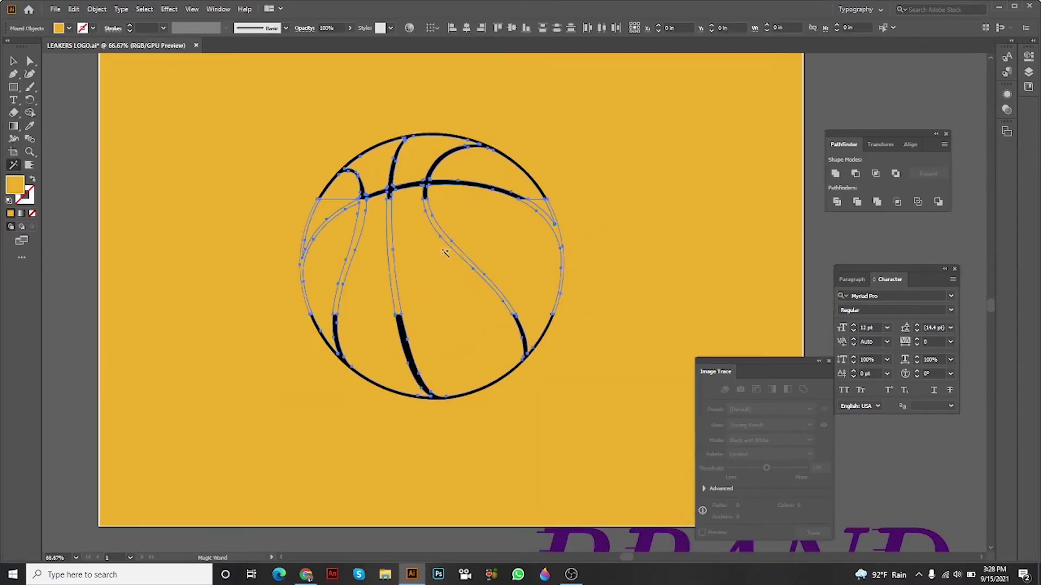
pyautogui.scroll(2, 431, 236)
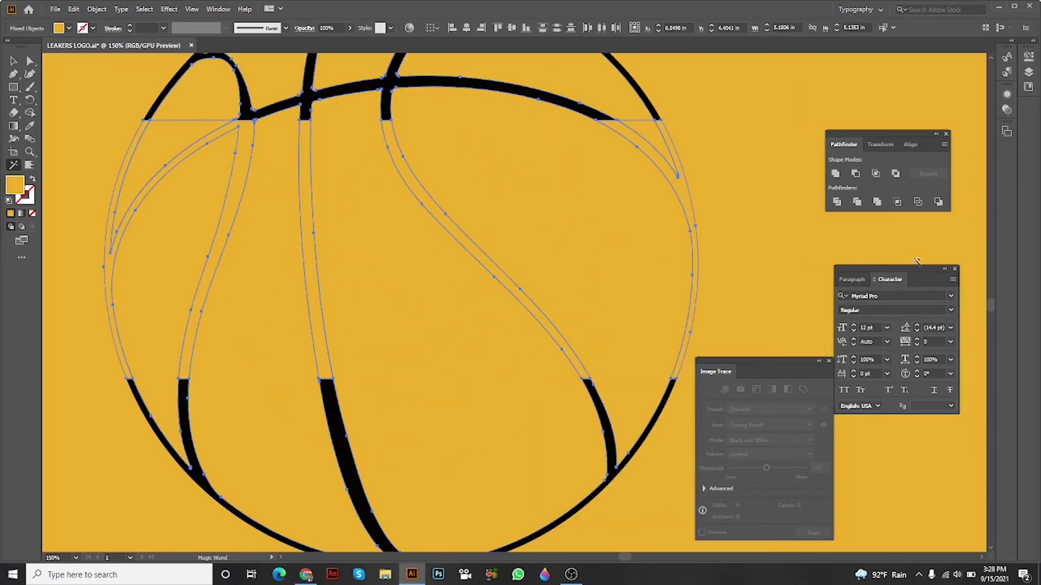
pyautogui.click(835, 174)
pyautogui.scroll(-3, 542, 234)
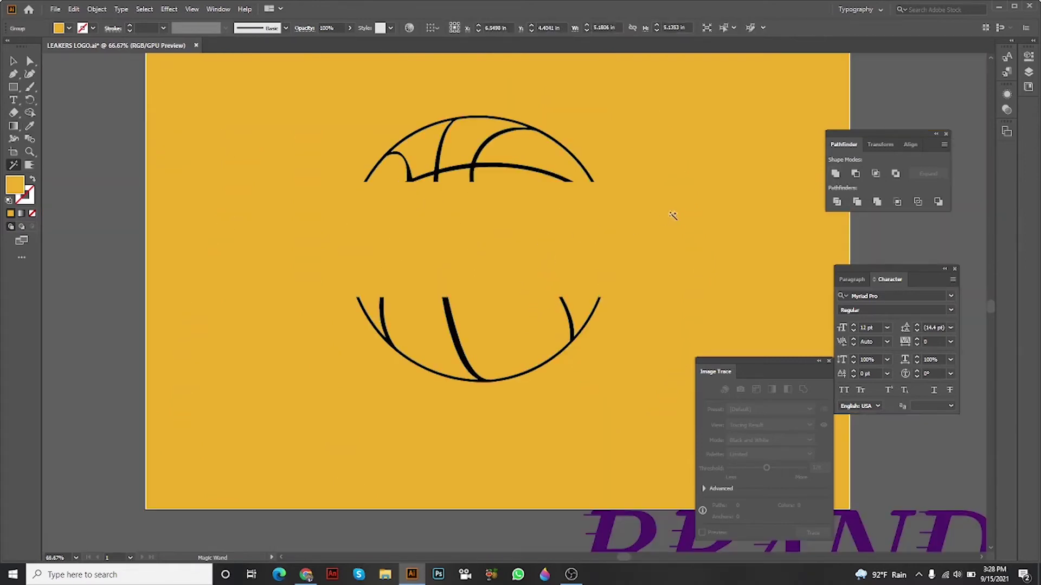
pyautogui.click(507, 182)
pyautogui.scroll(3, 508, 182)
pyautogui.scroll(-3, 507, 181)
pyautogui.hscroll(3, 508, 181)
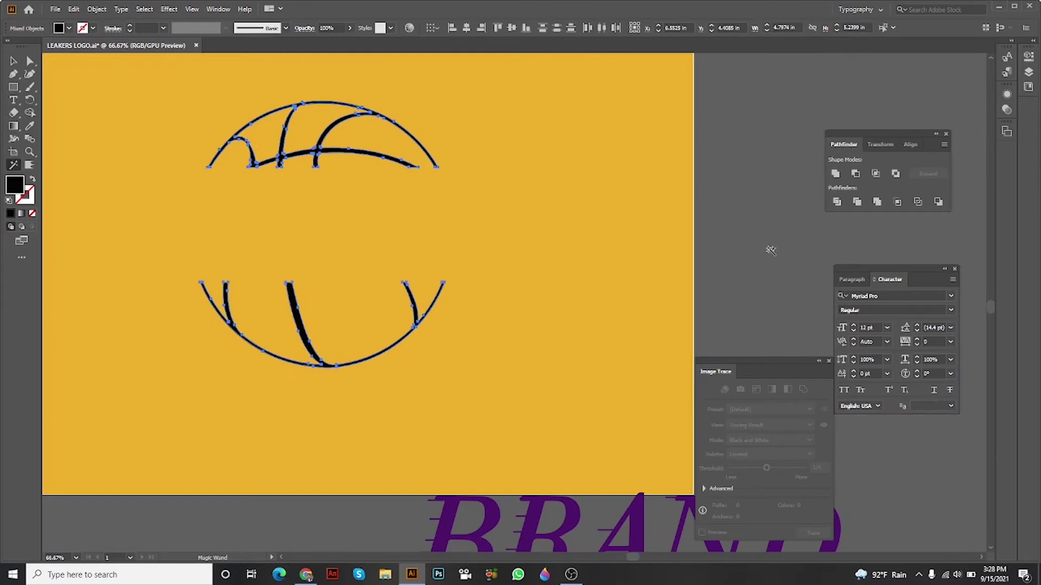
pyautogui.click(537, 187)
pyautogui.scroll(-3, 536, 187)
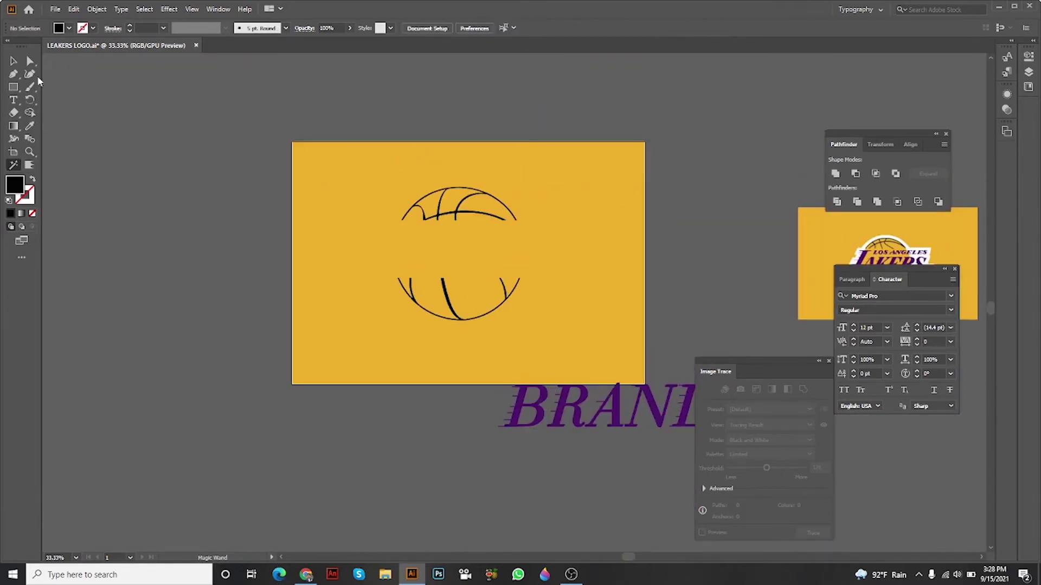
# Select the gold ball pieces and drag them back onto the black lines
pyautogui.moveTo(604, 183); pyautogui.dragTo(478, 251)
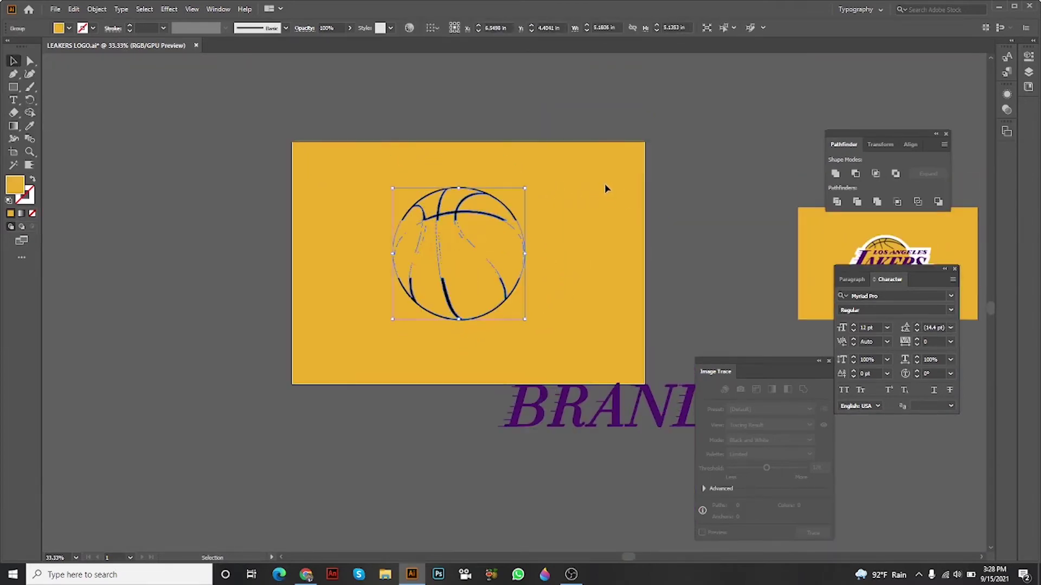
pyautogui.moveTo(252, 285); pyautogui.dragTo(432, 284)
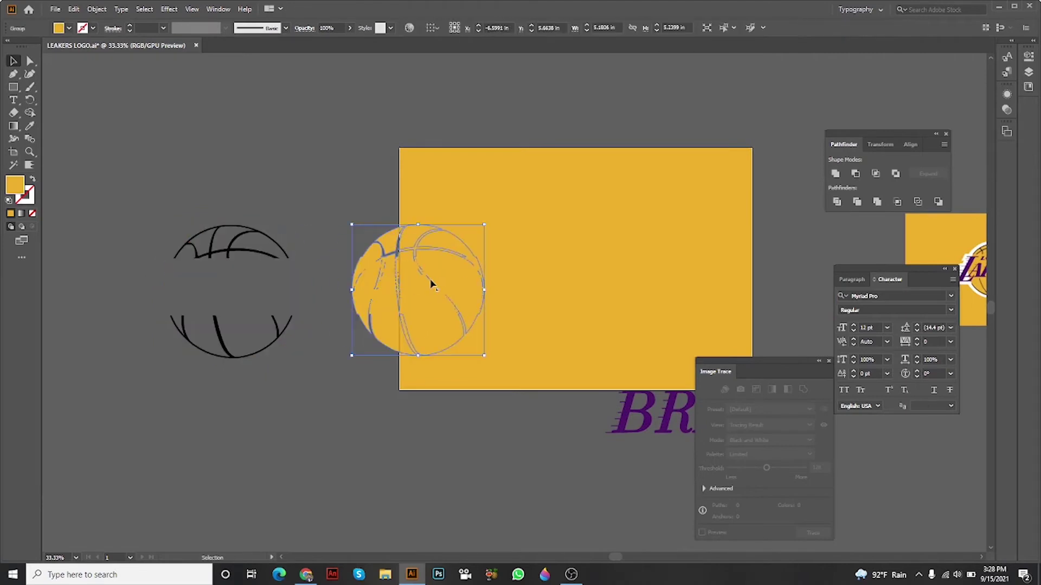
pyautogui.hotkey('ctrl', 'z')
pyautogui.click(358, 232)
pyautogui.click(244, 289)
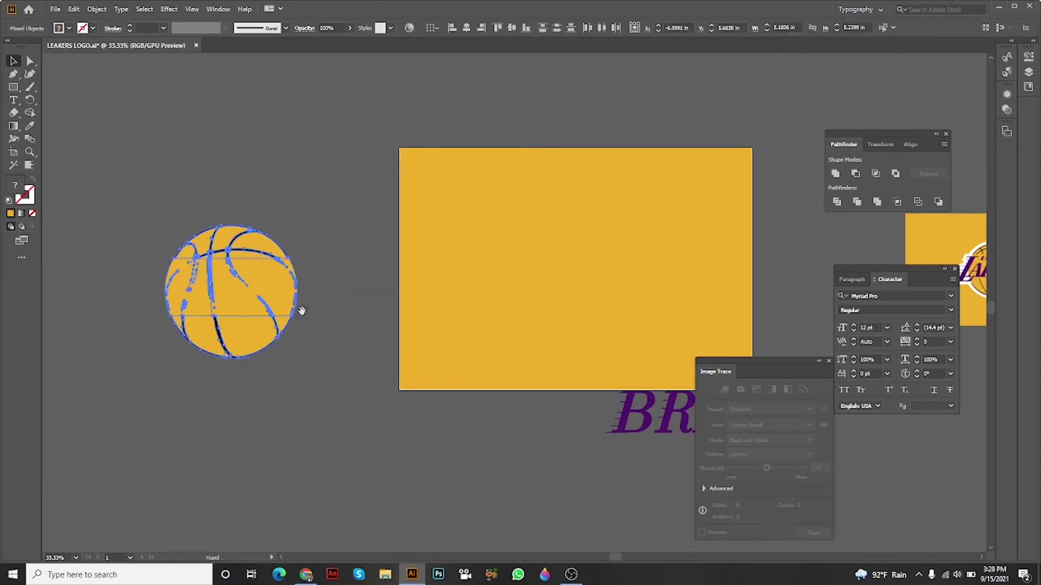
pyautogui.moveTo(245, 289)
pyautogui.mouseDown()
pyautogui.moveTo(506, 278)
pyautogui.moveTo(527, 230)
pyautogui.moveTo(423, 218)
pyautogui.mouseUp()
# Place BRAND across the ball's middle band and bring it in front of the ball lines
pyautogui.click(567, 272)
pyautogui.scroll(2, 329, 353)
pyautogui.moveTo(569, 406)
pyautogui.mouseDown()
pyautogui.moveTo(377, 164)
pyautogui.moveTo(406, 171)
pyautogui.mouseUp()
pyautogui.moveTo(569, 407); pyautogui.dragTo(407, 232)
pyautogui.rightClick(537, 245)
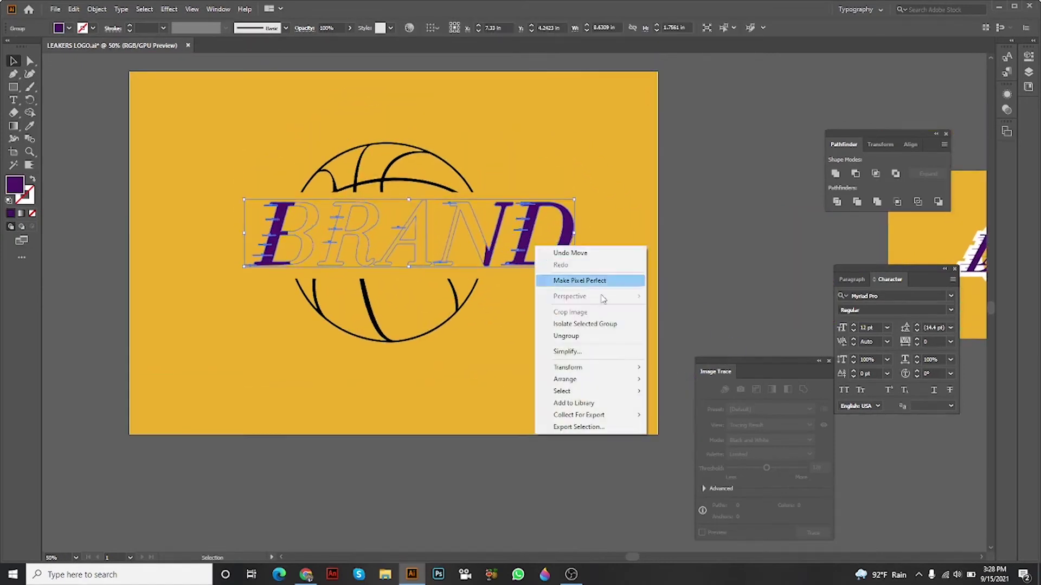
pyautogui.click(565, 379)
pyautogui.click(700, 379)
pyautogui.scroll(2, 615, 325)
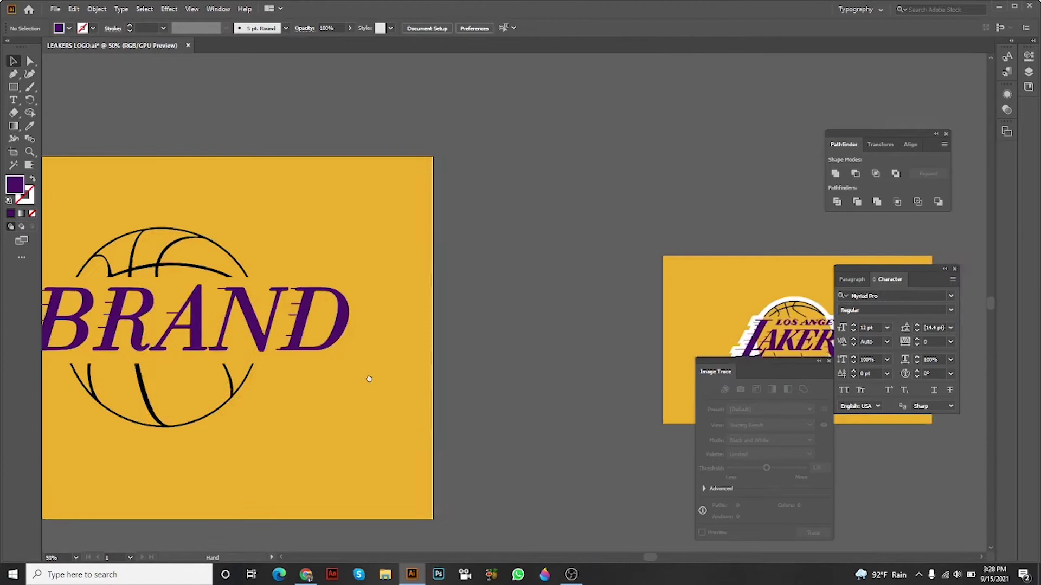
# Narrow the BRAND lettering horizontally so it fits within the basketball
pyautogui.moveTo(369, 378); pyautogui.dragTo(390, 309)
pyautogui.moveTo(350, 269)
pyautogui.mouseDown()
pyautogui.moveTo(313, 272)
pyautogui.moveTo(396, 281)
pyautogui.mouseUp()
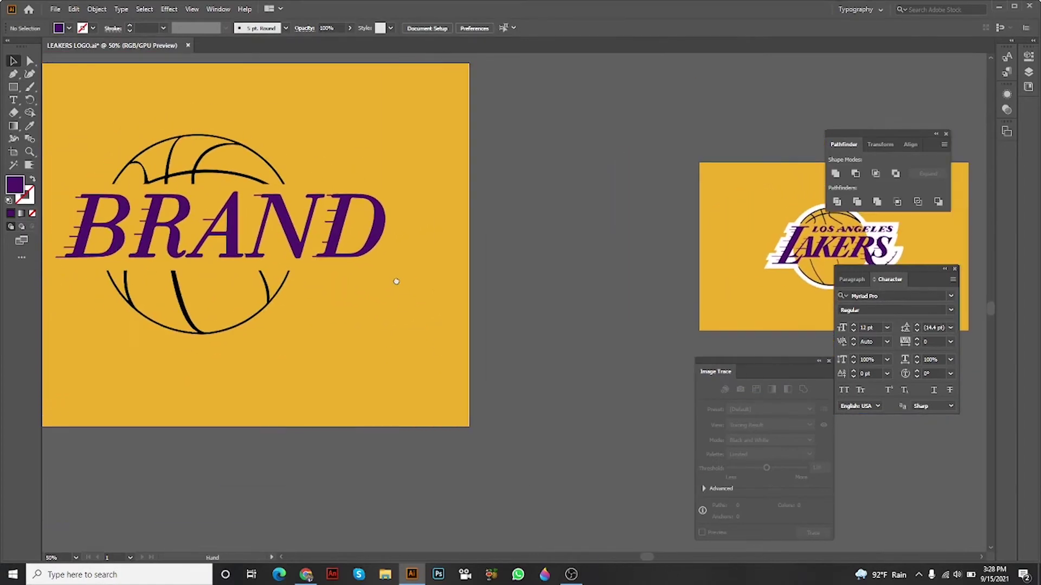
pyautogui.click(381, 237)
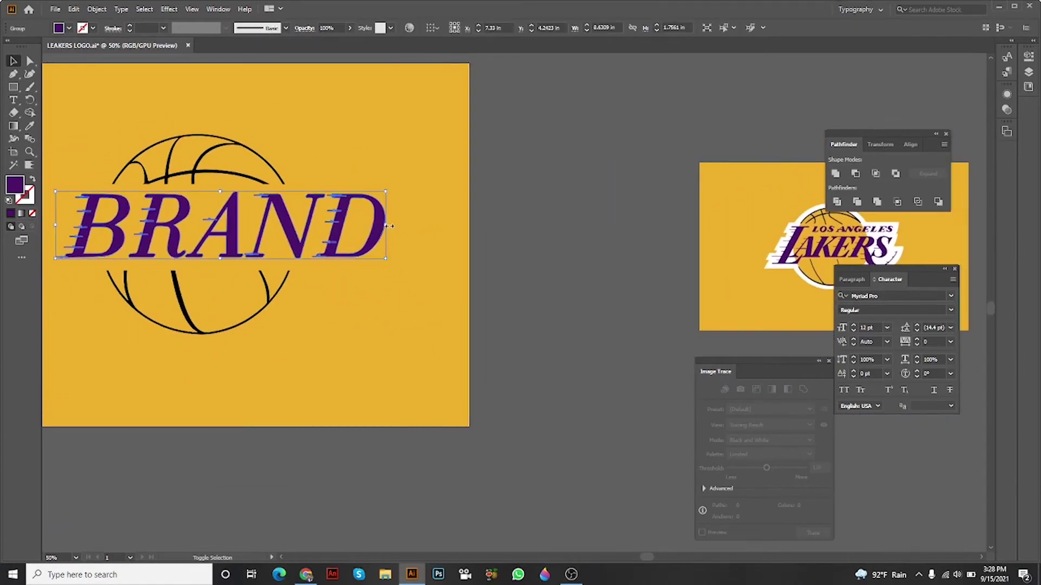
pyautogui.moveTo(389, 226); pyautogui.dragTo(350, 228)
pyautogui.click(430, 240)
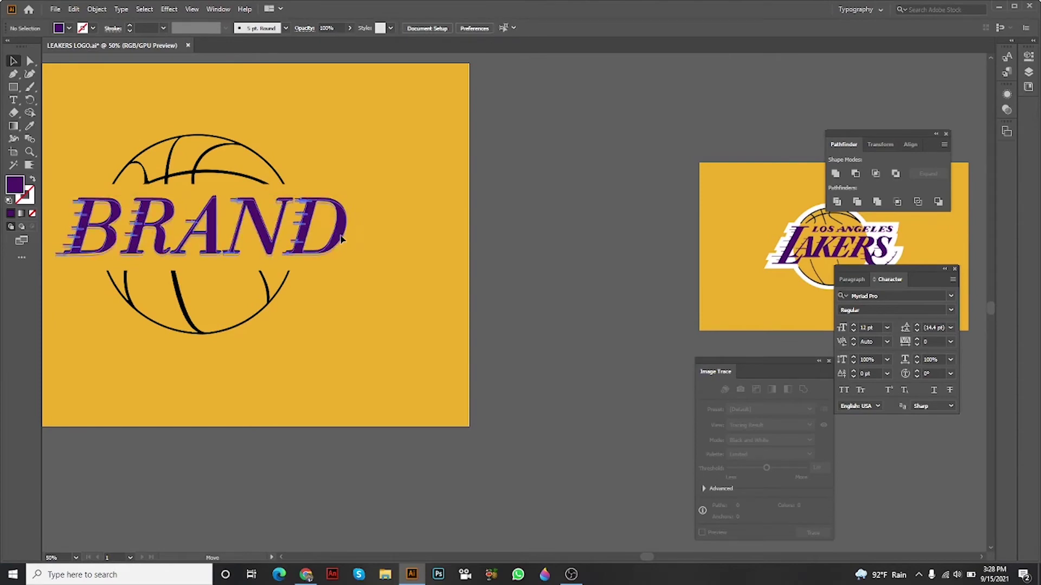
pyautogui.moveTo(456, 259); pyautogui.dragTo(247, 261)
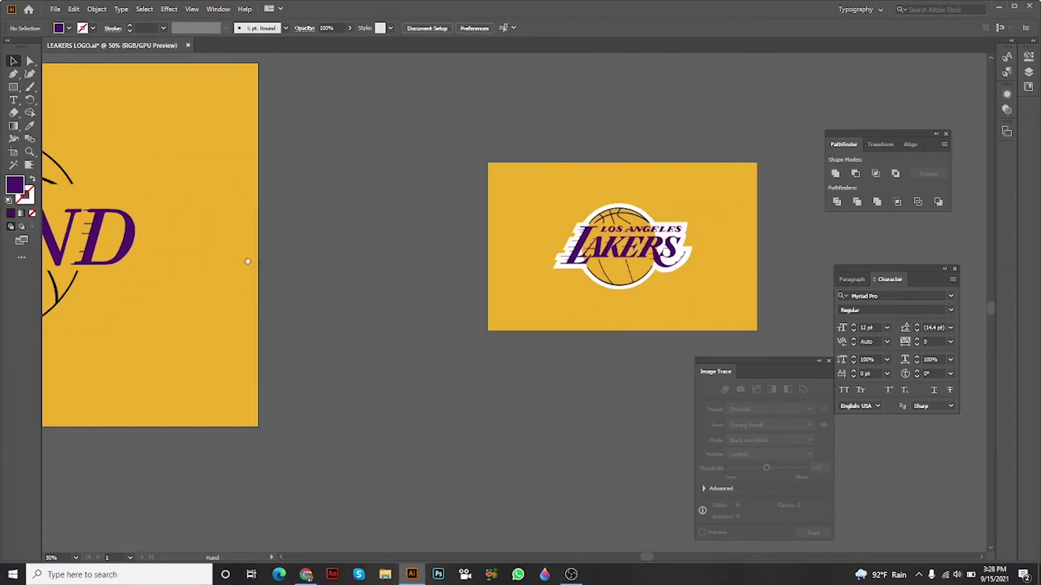
pyautogui.scroll(1, 570, 246)
pyautogui.scroll(1, 715, 226)
pyautogui.scroll(1, 570, 223)
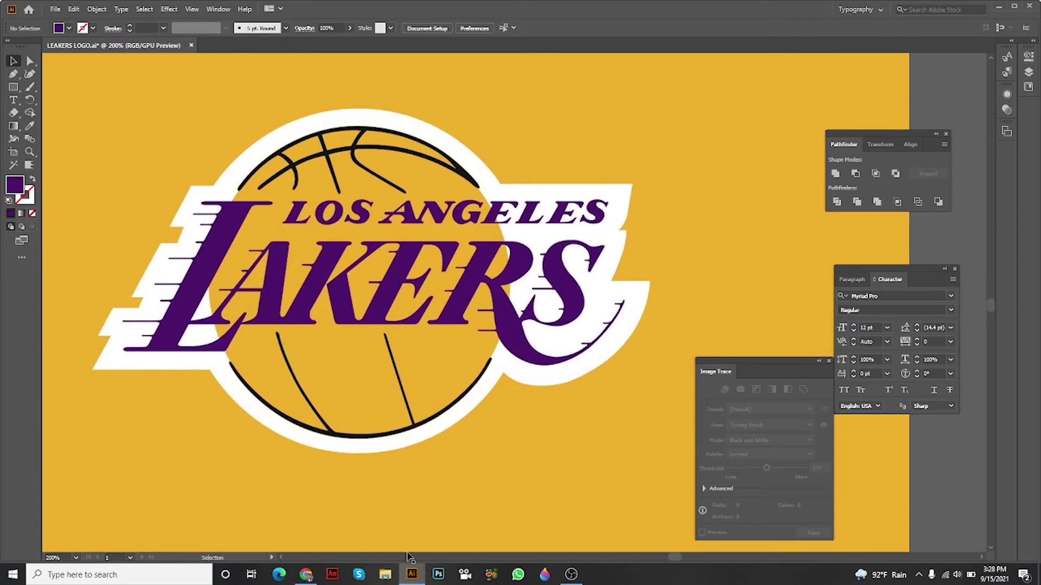
# Review the basketball clipart and Lakers logo font search results in Chrome
pyautogui.click(305, 575)
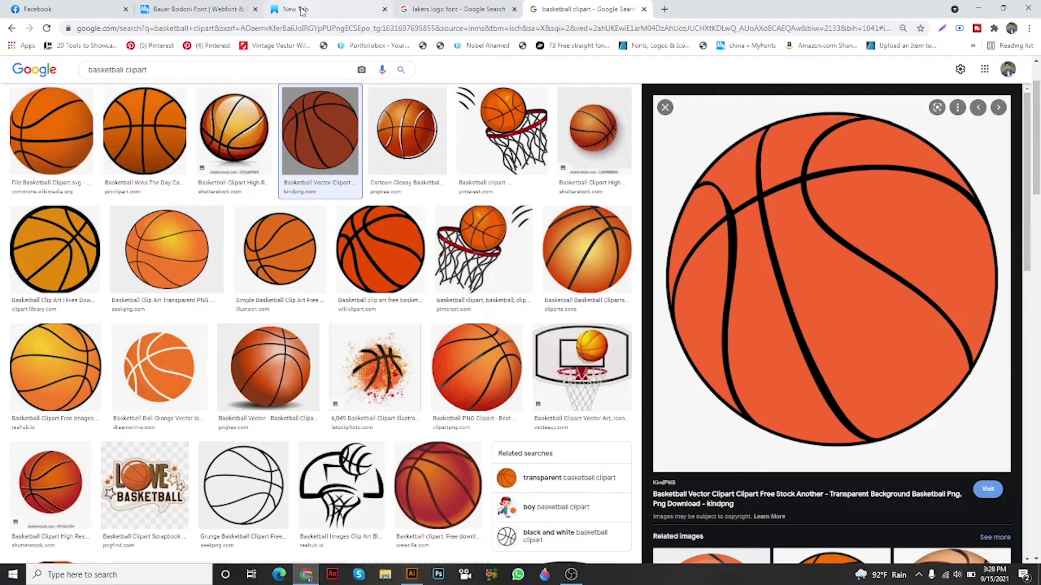
pyautogui.click(455, 8)
pyautogui.click(300, 9)
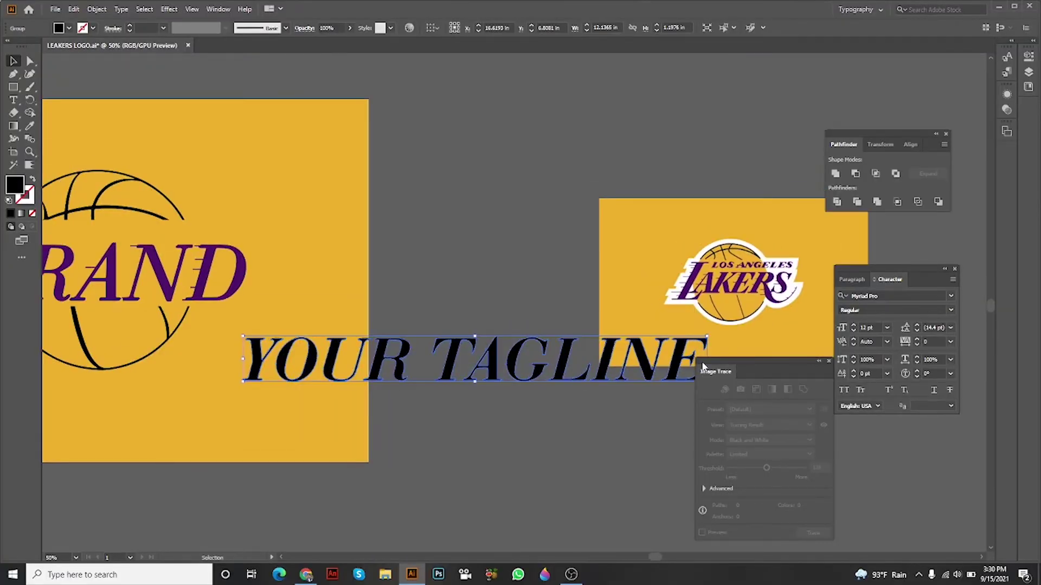
pyautogui.hscroll(3, 705, 368)
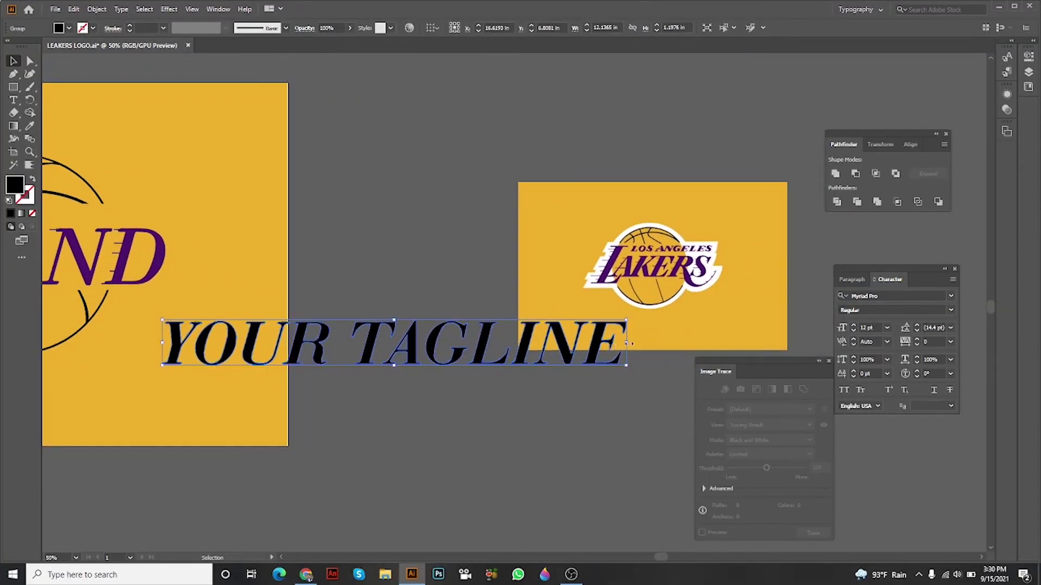
# Shrink YOUR TAGLINE and position it just above BRAND inside the ball
pyautogui.moveTo(626, 341); pyautogui.dragTo(326, 350)
pyautogui.click(370, 368)
pyautogui.hscroll(-3, 370, 368)
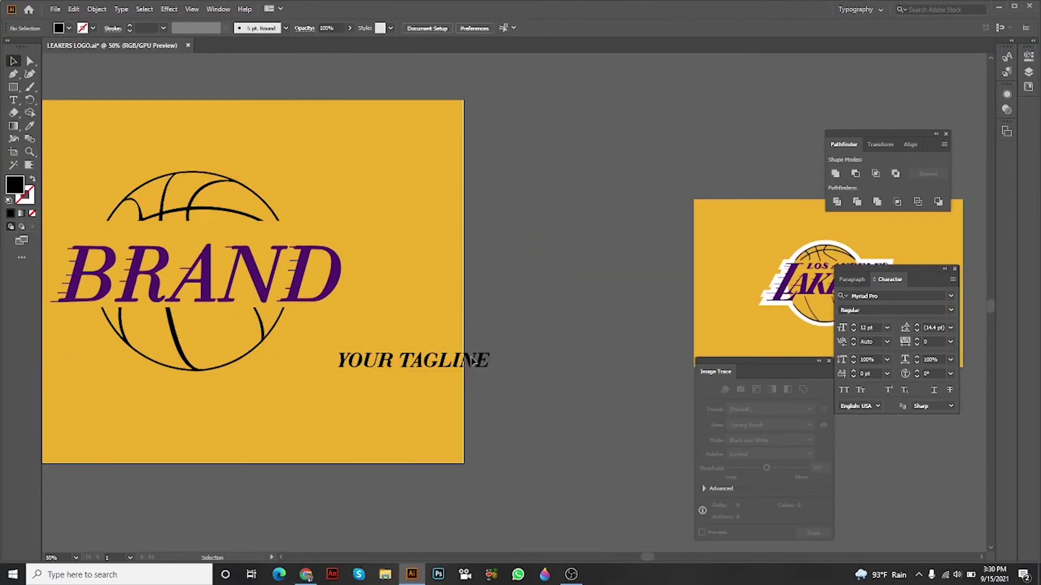
pyautogui.click(455, 360)
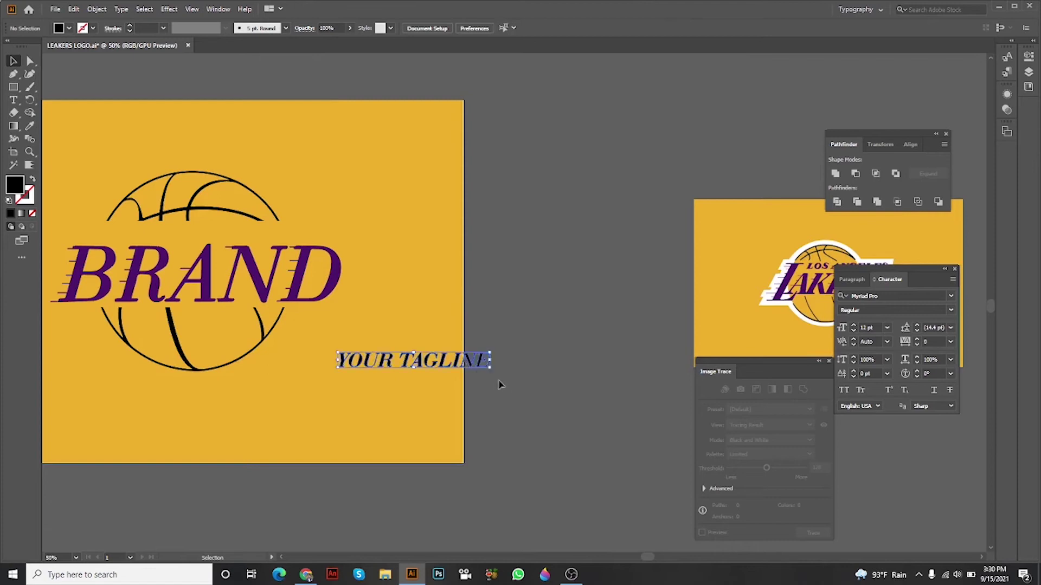
pyautogui.moveTo(456, 359)
pyautogui.mouseDown()
pyautogui.moveTo(301, 225)
pyautogui.moveTo(278, 231)
pyautogui.mouseUp()
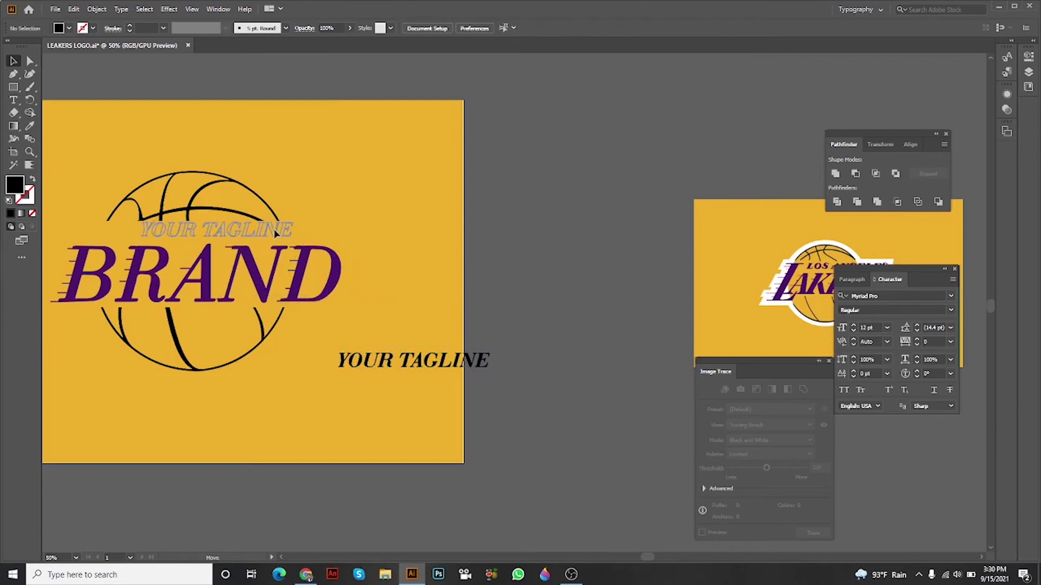
pyautogui.click(504, 203)
pyautogui.scroll(2, 366, 285)
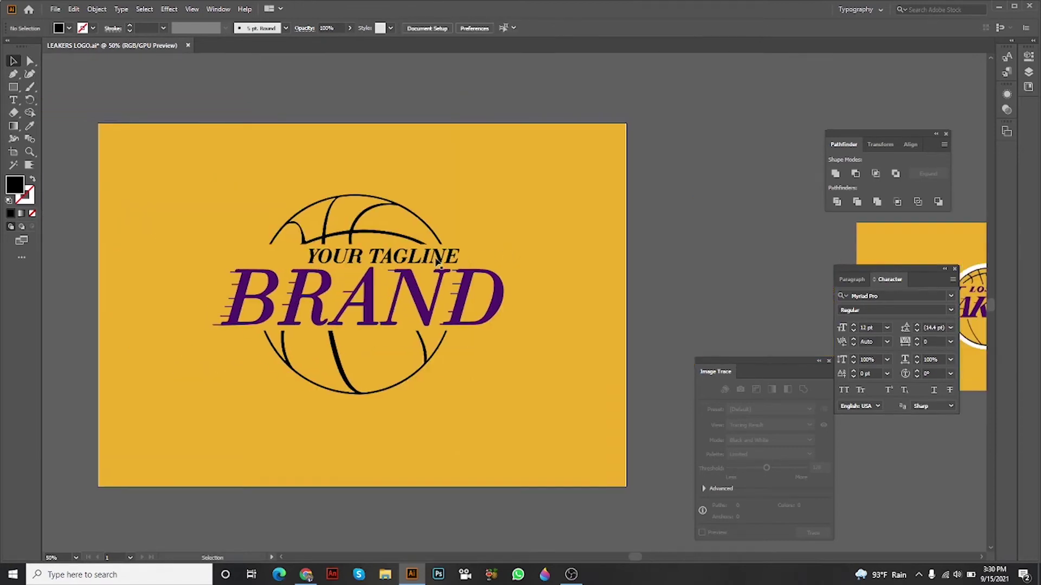
# Eyedropper BRAND's purple fill onto the YOUR TAGLINE text
pyautogui.click(441, 262)
pyautogui.click(455, 256)
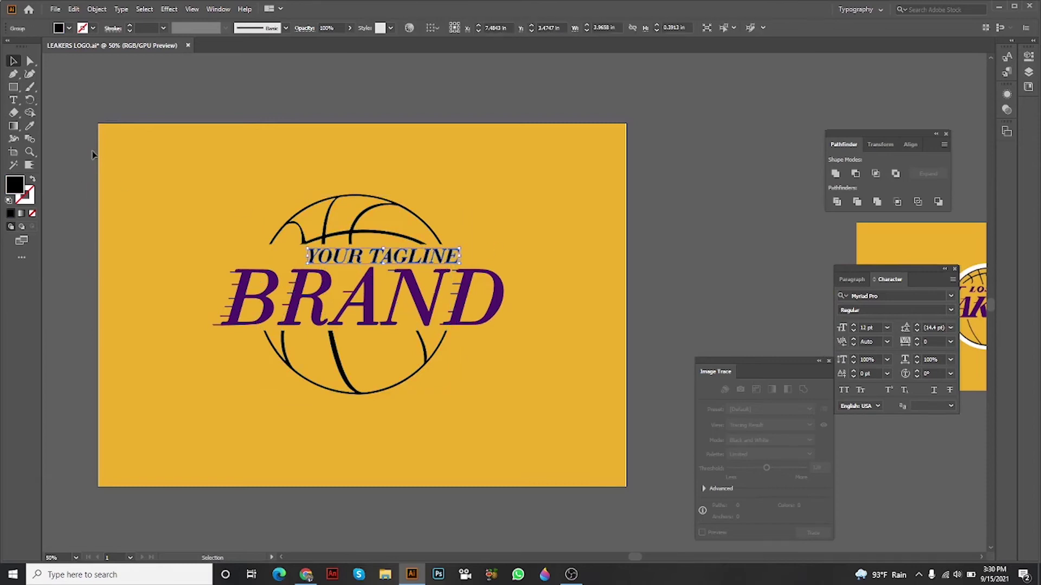
pyautogui.click(28, 126)
pyautogui.click(375, 285)
pyautogui.scroll(1, 245, 162)
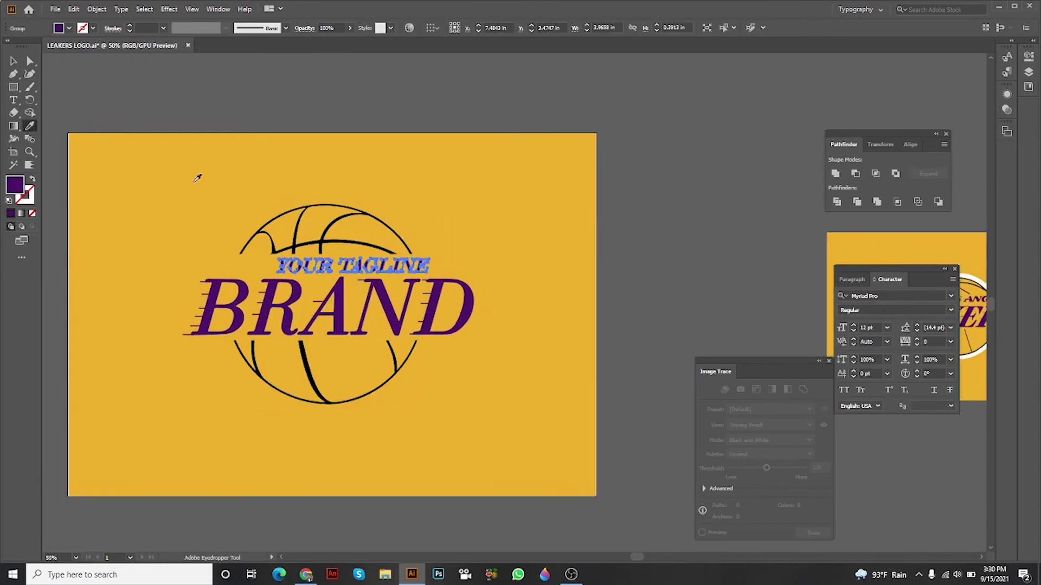
pyautogui.press('v')
pyautogui.click(386, 183)
pyautogui.moveTo(569, 252); pyautogui.dragTo(410, 245)
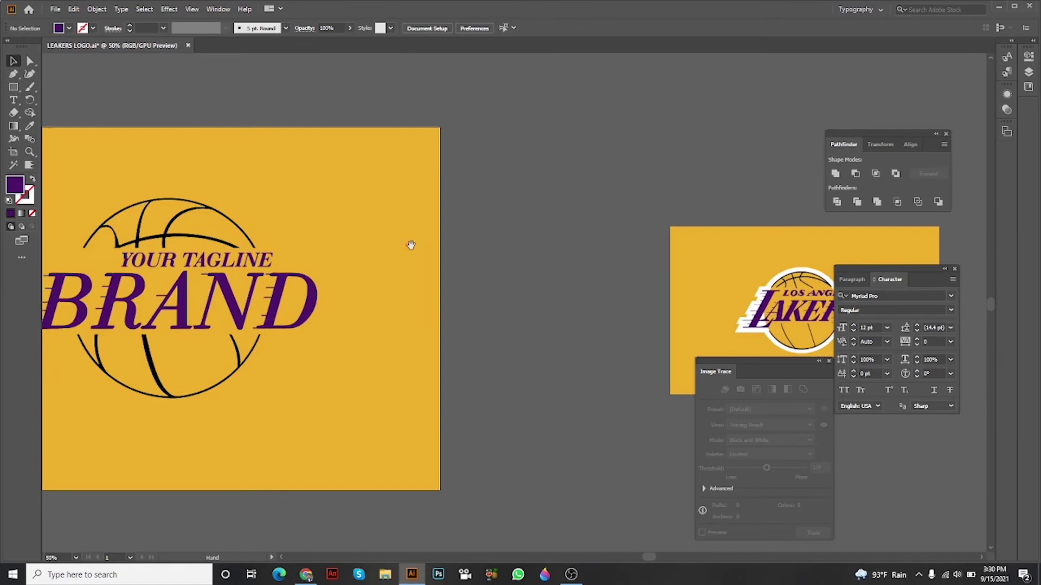
pyautogui.moveTo(779, 326); pyautogui.dragTo(675, 324)
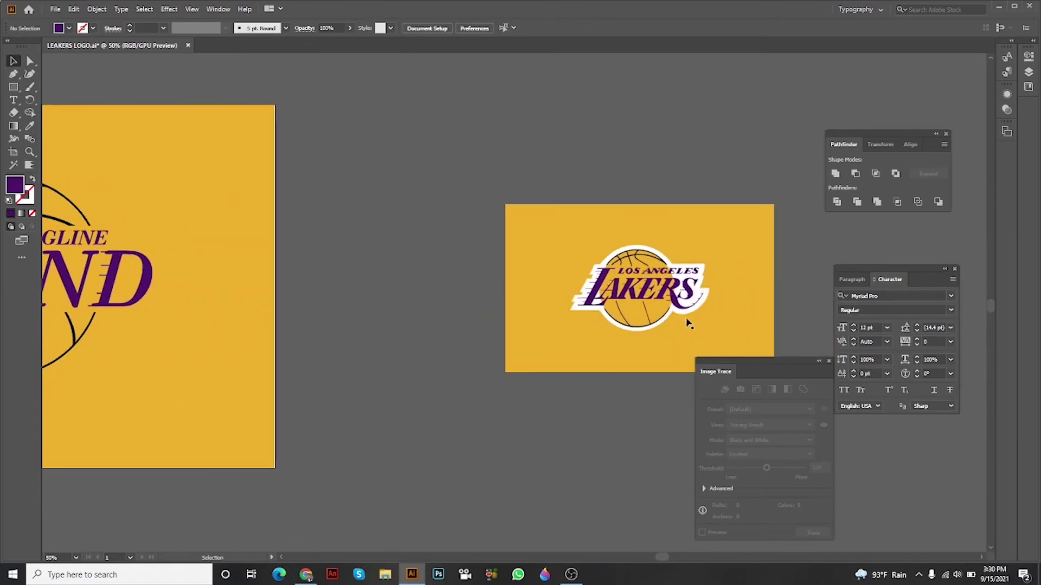
pyautogui.scroll(2, 667, 320)
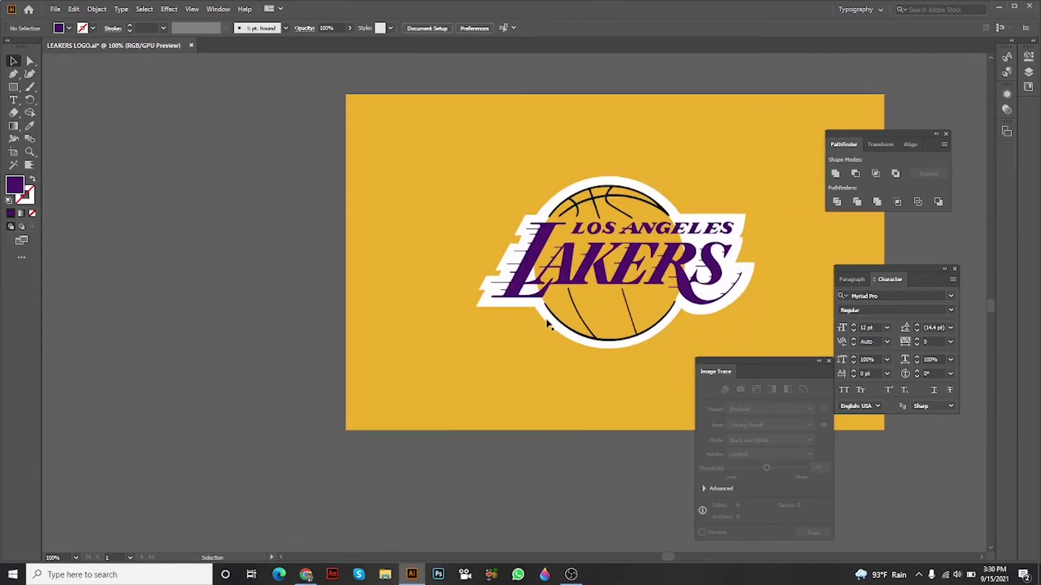
pyautogui.scroll(2, 551, 323)
pyautogui.moveTo(606, 280)
pyautogui.mouseDown()
pyautogui.moveTo(443, 299)
pyautogui.moveTo(435, 223)
pyautogui.mouseUp()
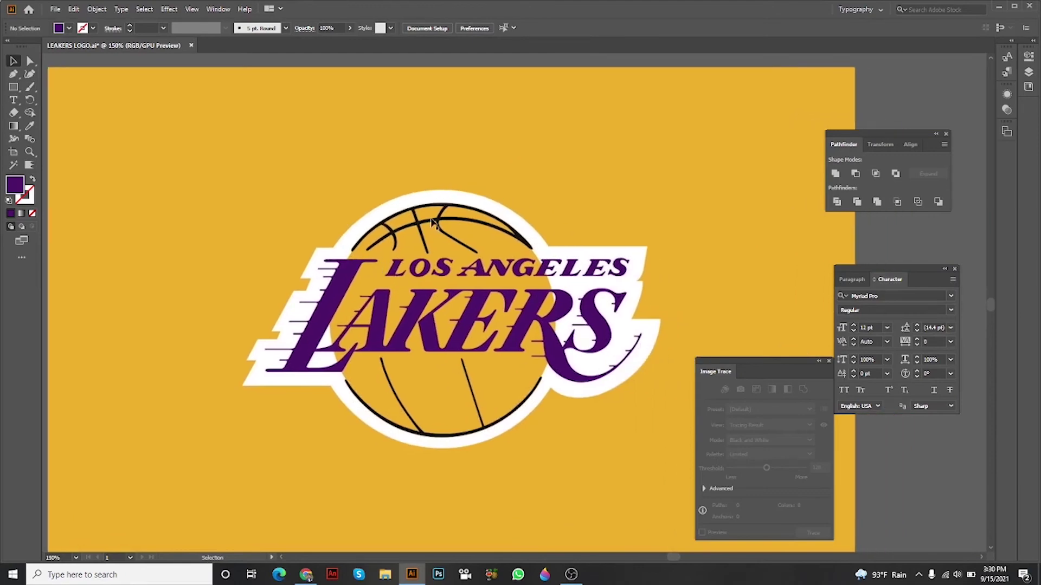
pyautogui.scroll(-3, 559, 302)
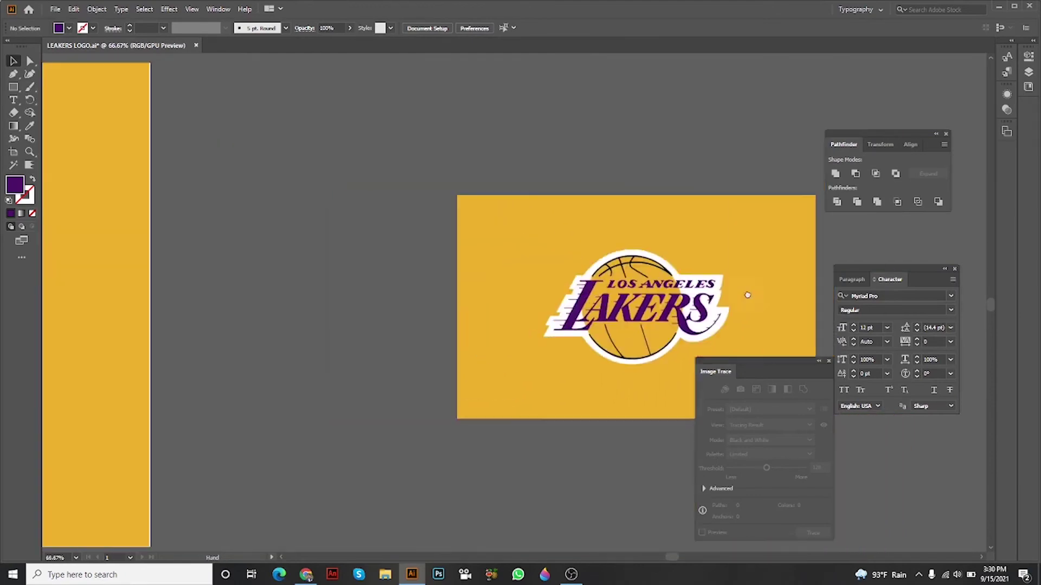
pyautogui.scroll(1, 750, 295)
pyautogui.moveTo(325, 293); pyautogui.dragTo(627, 291)
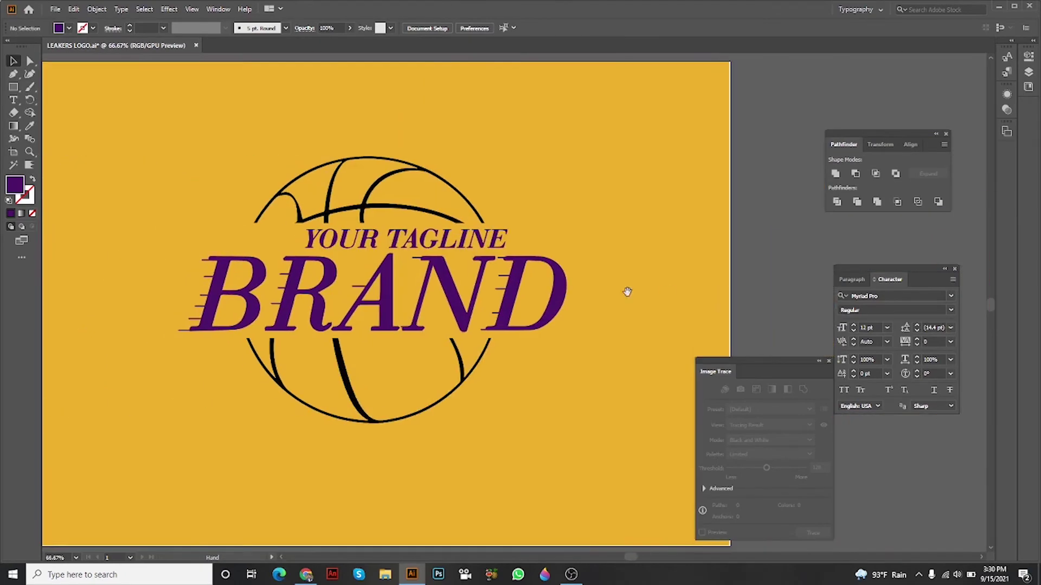
pyautogui.click(521, 265)
# Select the basketball line paths and unite them into one shape with Pathfinder
pyautogui.keyDown('shift'); pyautogui.click(523, 242); pyautogui.keyUp('shift')
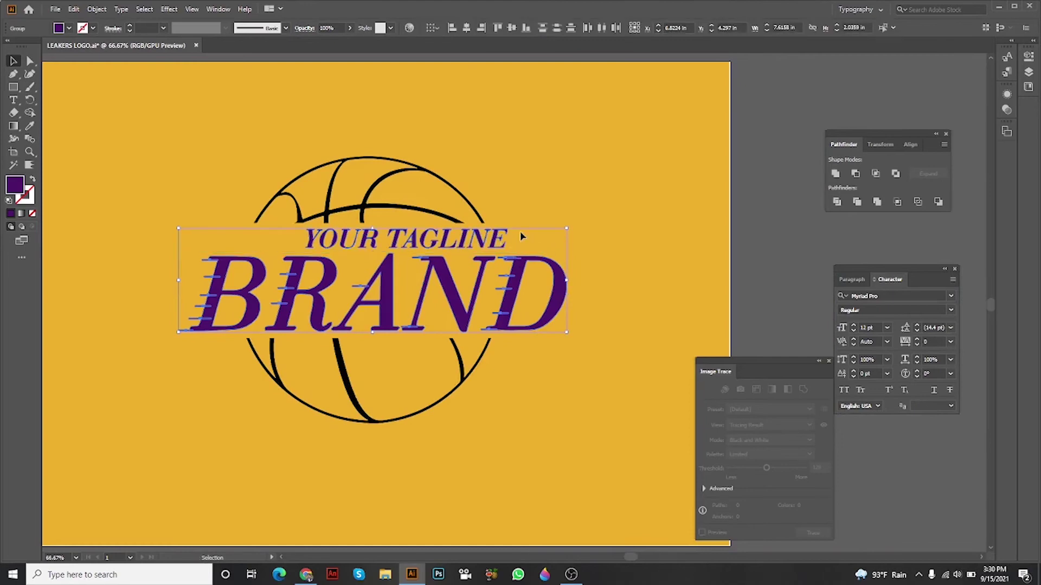
pyautogui.click(553, 185)
pyautogui.click(370, 362)
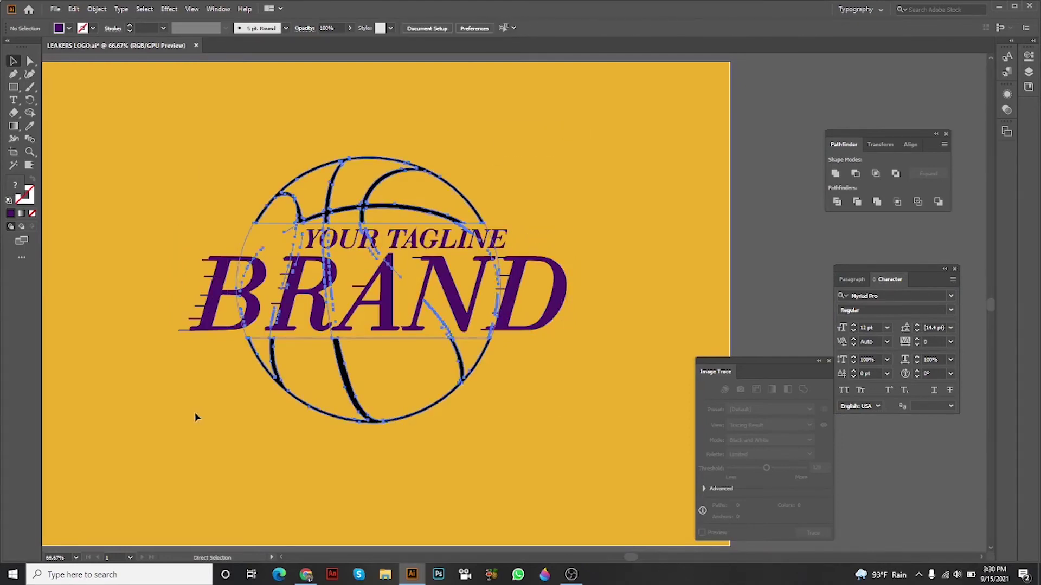
pyautogui.moveTo(455, 268); pyautogui.dragTo(525, 212)
pyautogui.hotkey('ctrl', 'z')
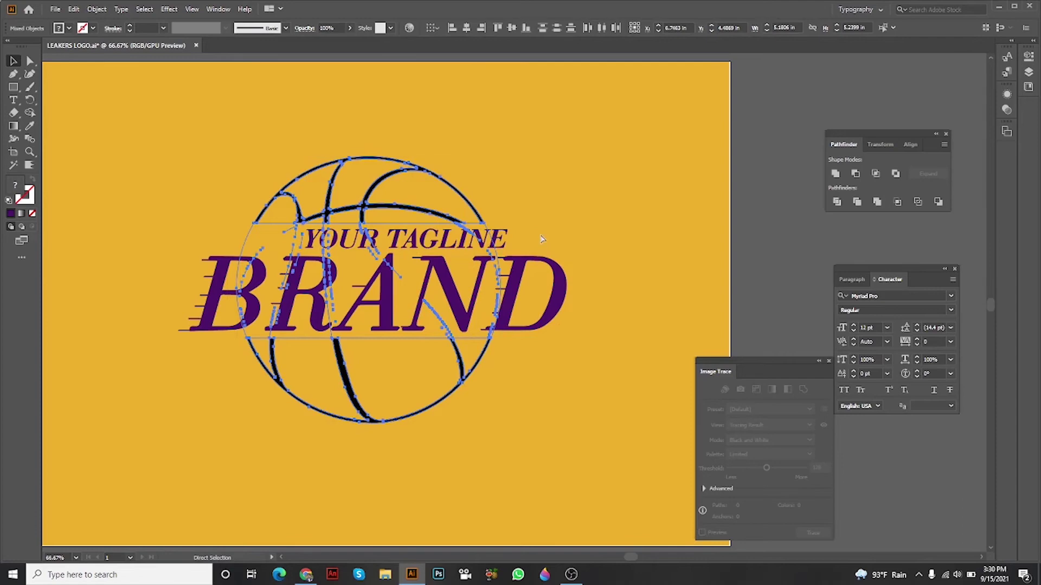
pyautogui.press('v')
pyautogui.click(835, 174)
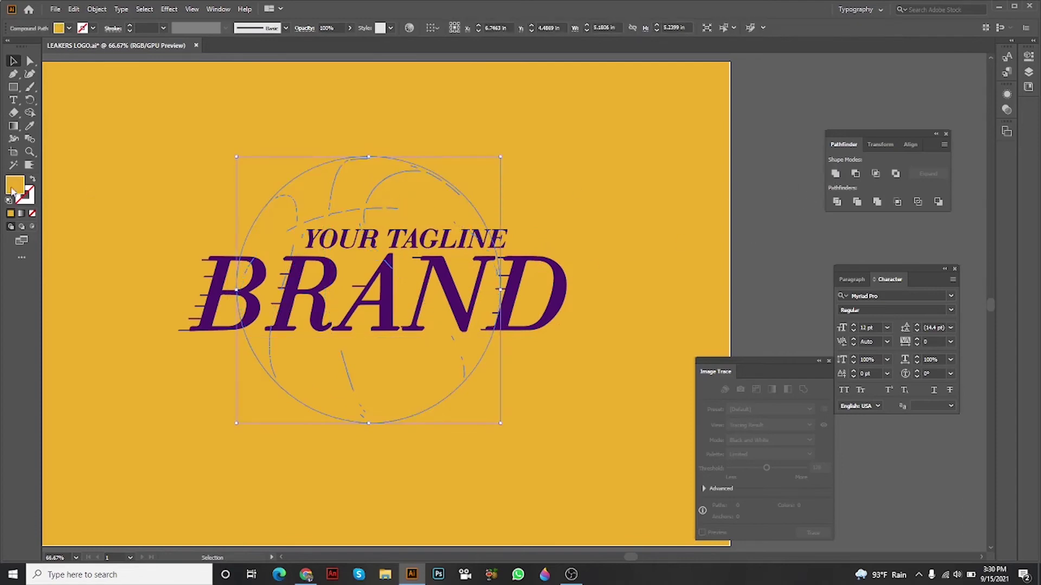
pyautogui.click(29, 129)
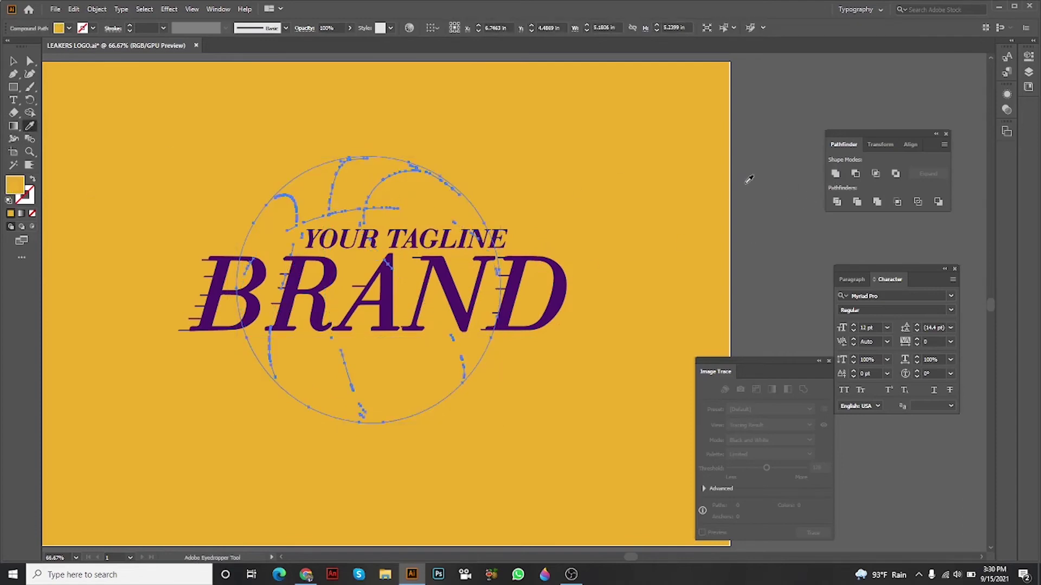
pyautogui.click(836, 174)
# Swap the white fill to a stroke and thicken it to 40 pt
pyautogui.moveTo(600, 222); pyautogui.dragTo(252, 227)
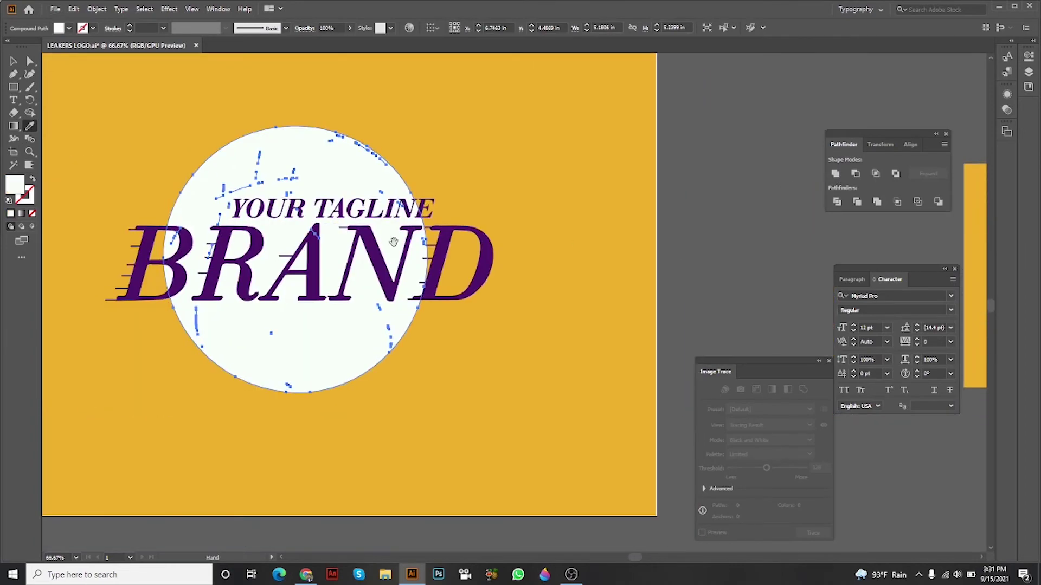
pyautogui.click(34, 183)
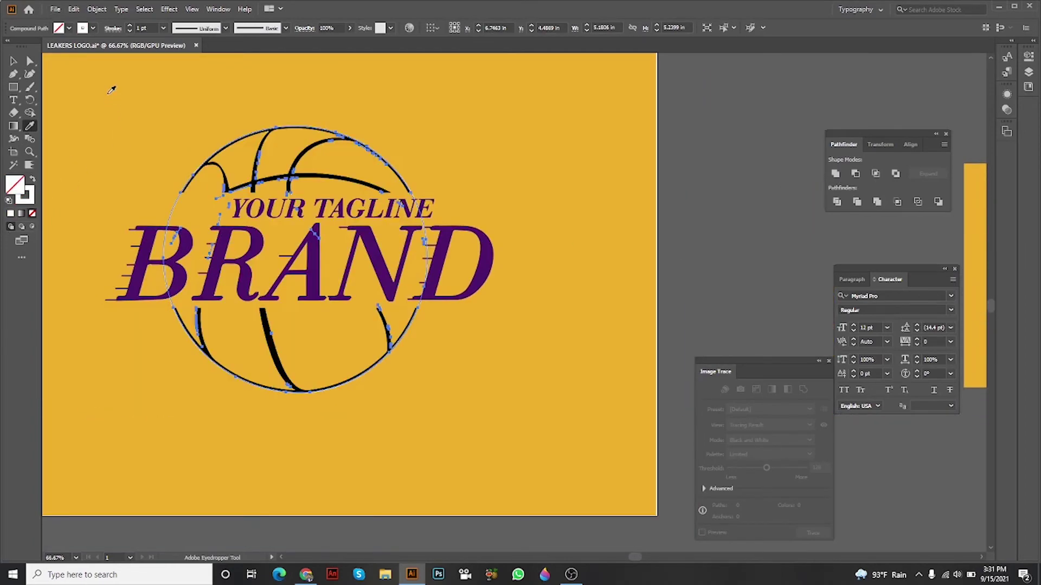
pyautogui.click(131, 25)
pyautogui.write('38')
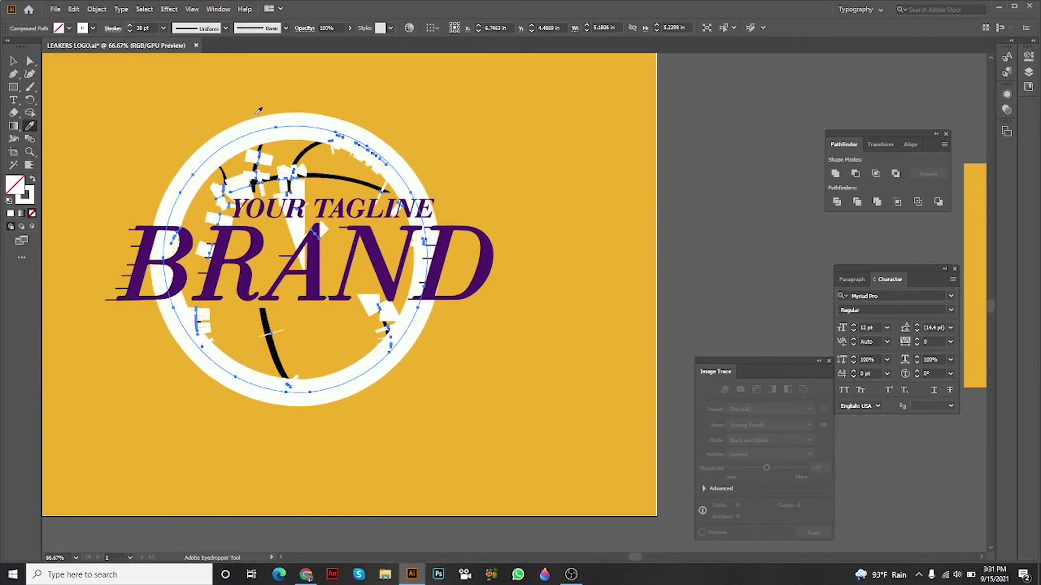
pyautogui.moveTo(325, 147)
pyautogui.mouseDown()
pyautogui.moveTo(84, 140)
pyautogui.moveTo(272, 154)
pyautogui.mouseUp()
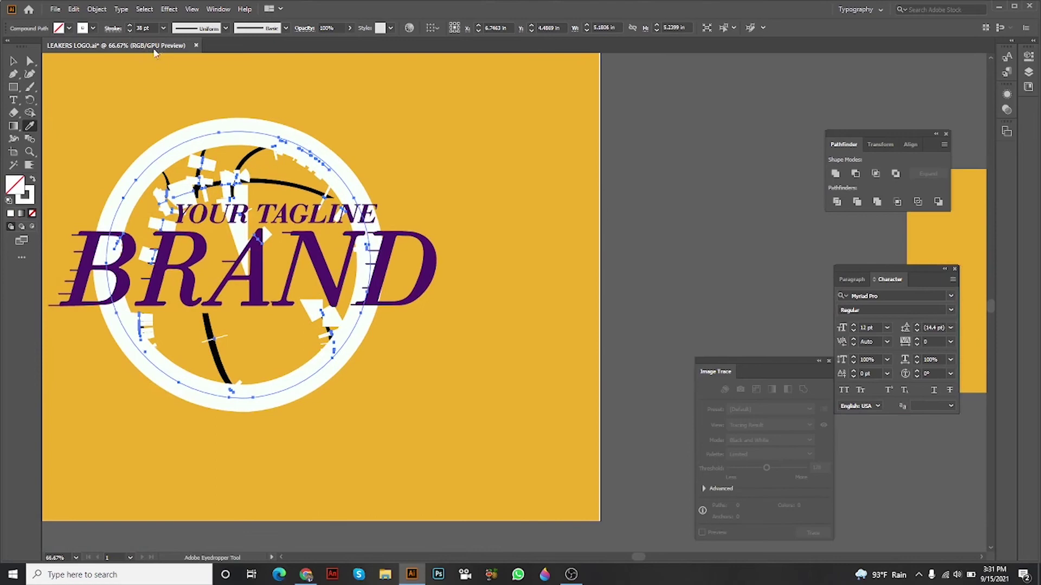
# Expand the white outline's fill and stroke into solid shapes with Object > Expand
pyautogui.click(97, 9)
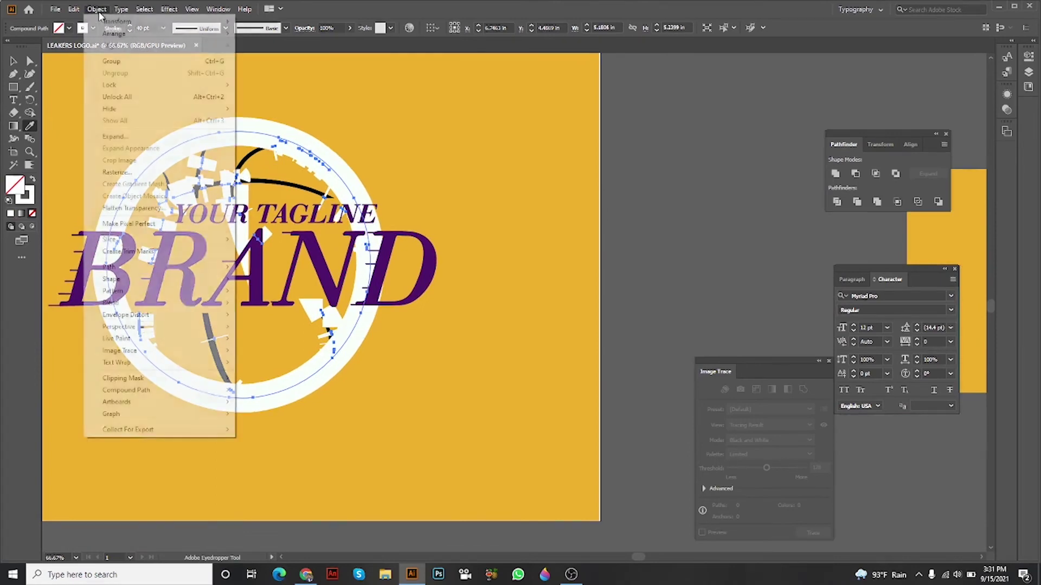
pyautogui.click(121, 147)
pyautogui.click(493, 349)
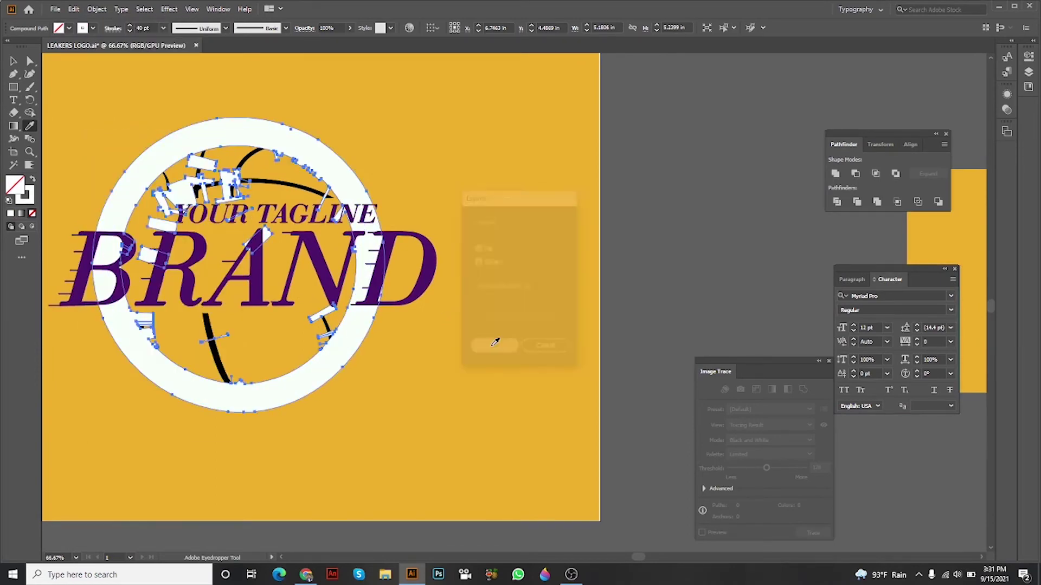
pyautogui.click(244, 260)
pyautogui.rightClick(318, 197)
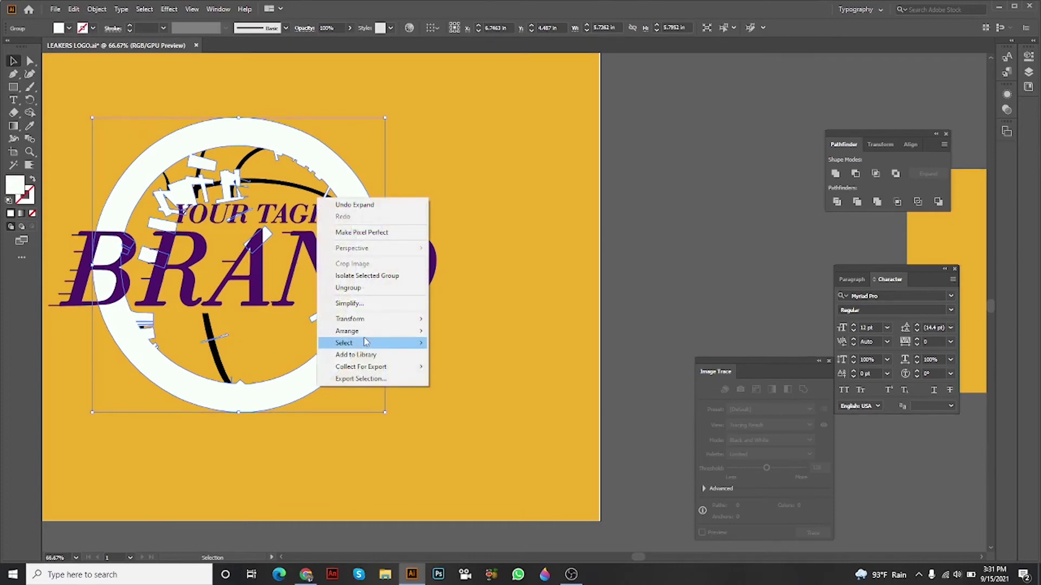
# Restack the artwork so the white ring sits in front of the gold background
pyautogui.click(451, 368)
pyautogui.click(505, 176)
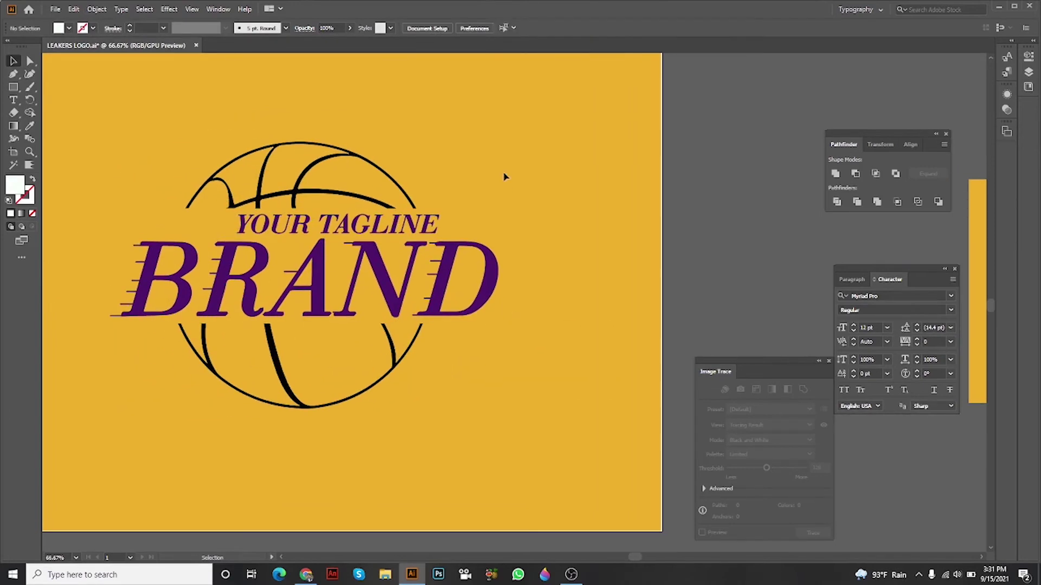
pyautogui.click(505, 173)
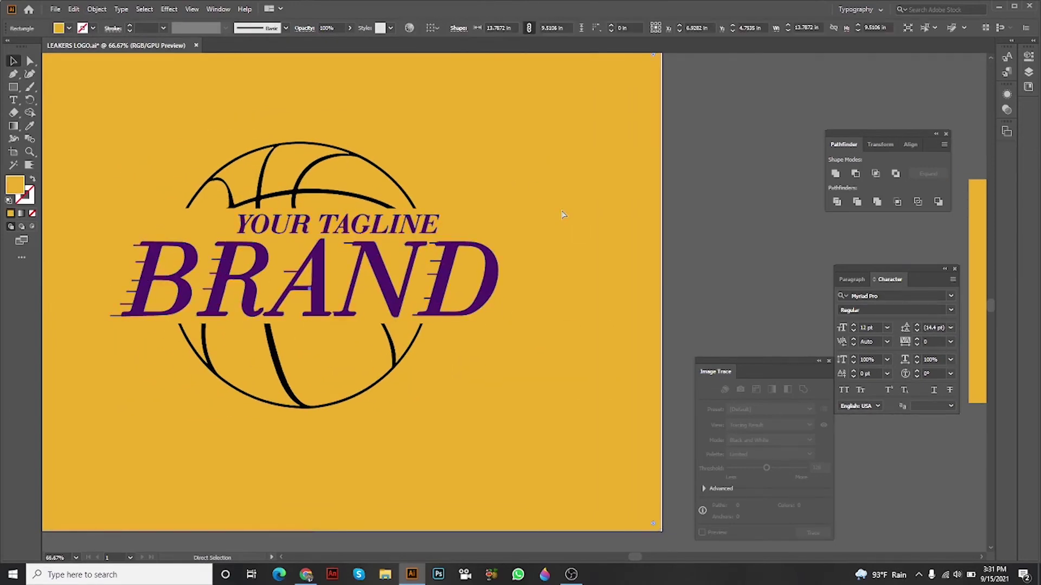
pyautogui.hotkey('ctrl', 'a')
pyautogui.rightClick(285, 245)
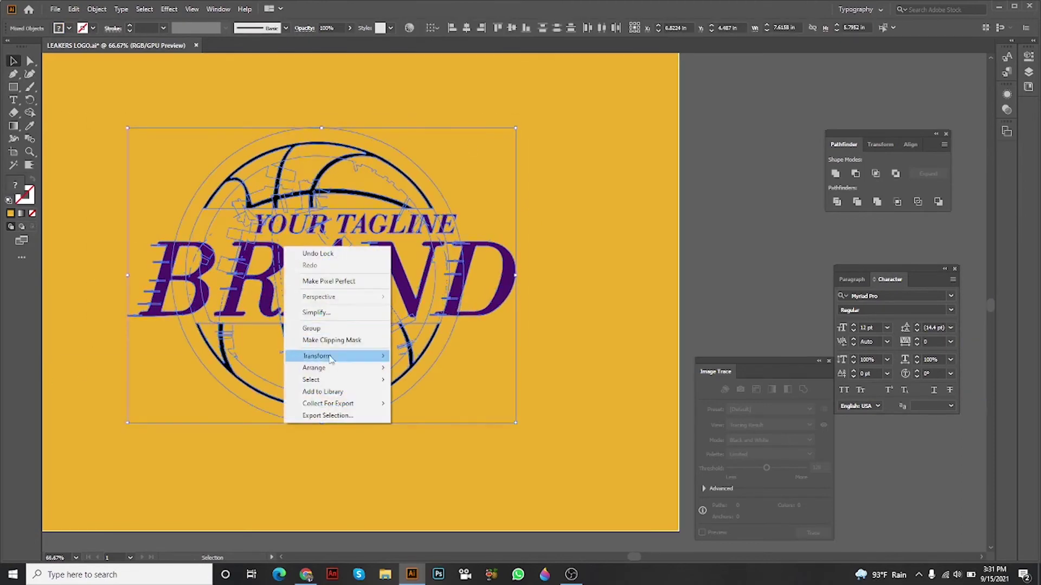
pyautogui.click(461, 377)
pyautogui.click(492, 404)
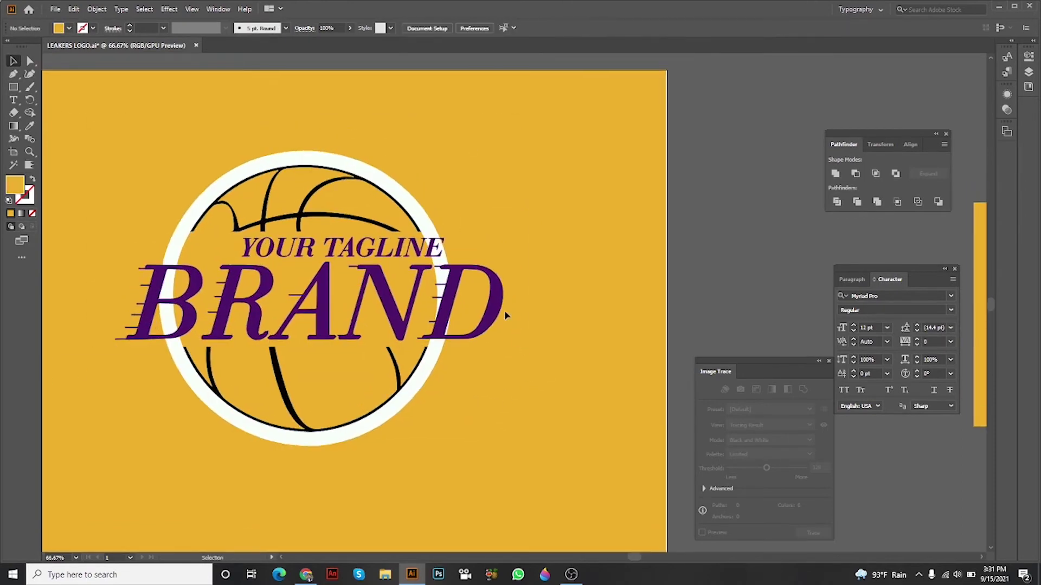
pyautogui.click(488, 301)
pyautogui.moveTo(488, 300)
pyautogui.mouseDown()
pyautogui.moveTo(204, 301)
pyautogui.moveTo(488, 300)
pyautogui.moveTo(173, 255)
pyautogui.moveTo(387, 255)
pyautogui.mouseUp()
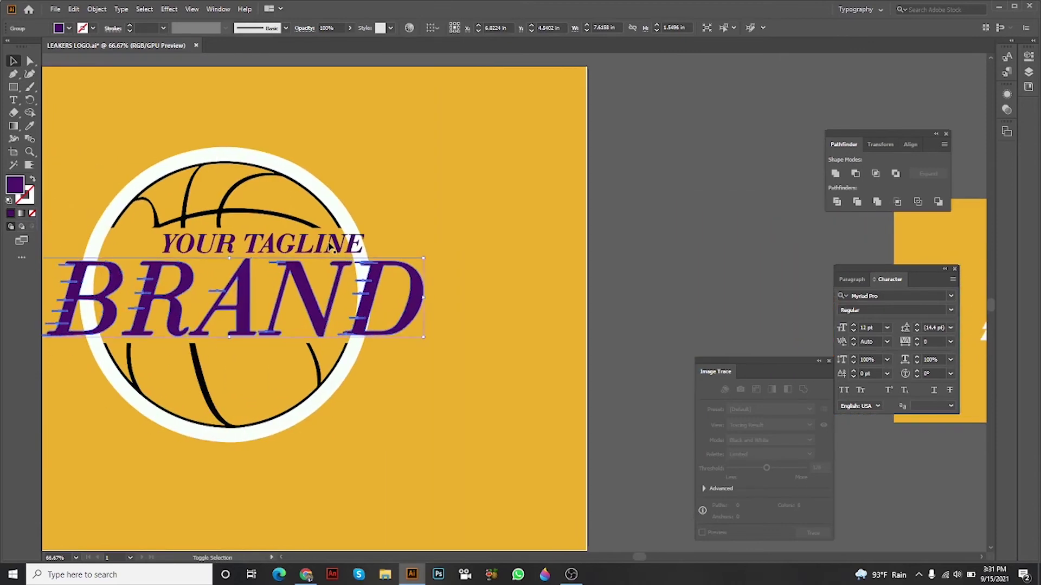
# Unite BRAND and the tagline, then eyedropper the ring's white onto them
pyautogui.keyDown('shift'); pyautogui.click(332, 248); pyautogui.keyUp('shift')
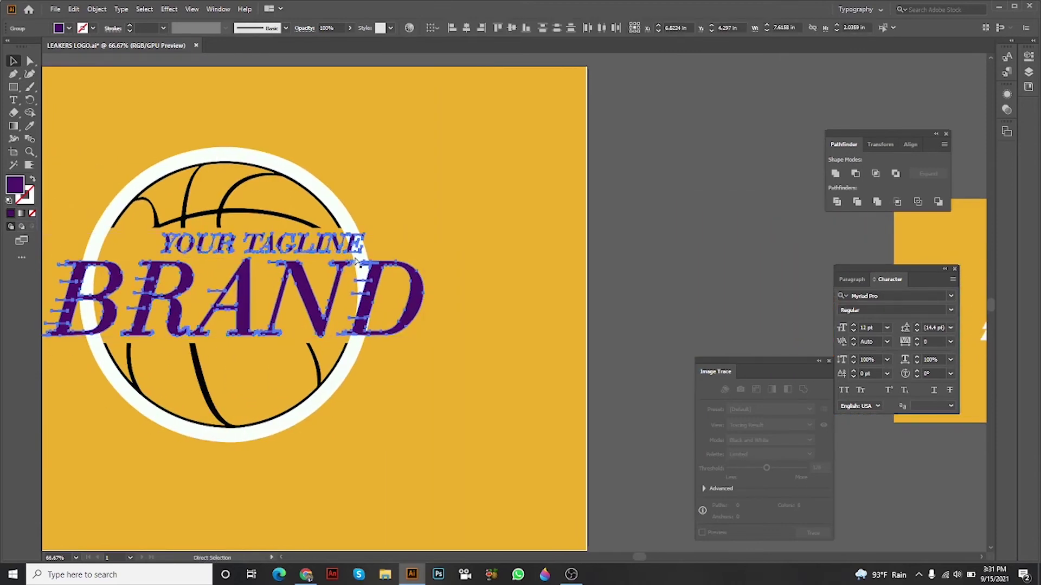
pyautogui.press('v')
pyautogui.click(836, 173)
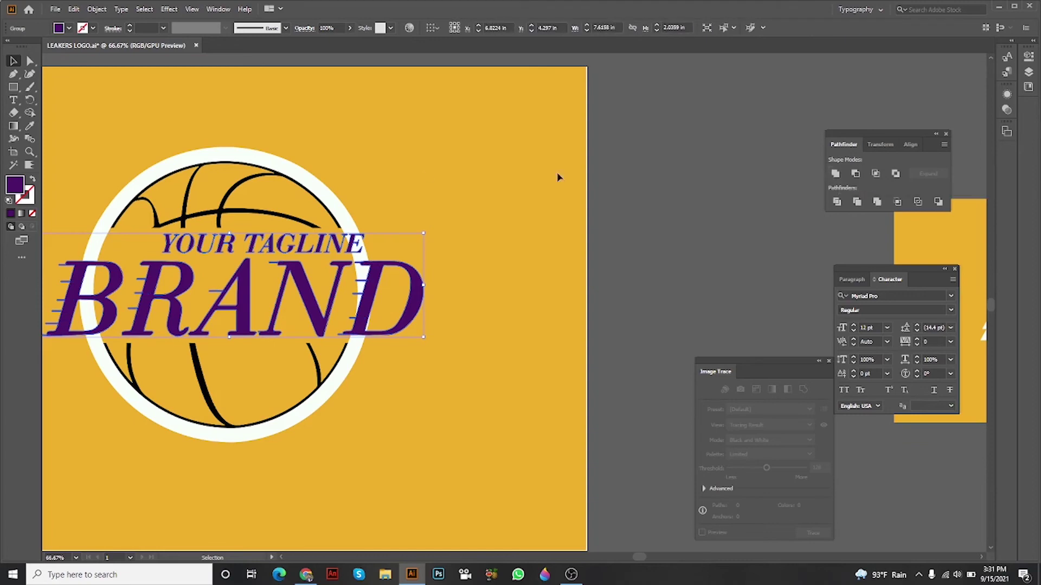
pyautogui.click(30, 127)
pyautogui.click(261, 151)
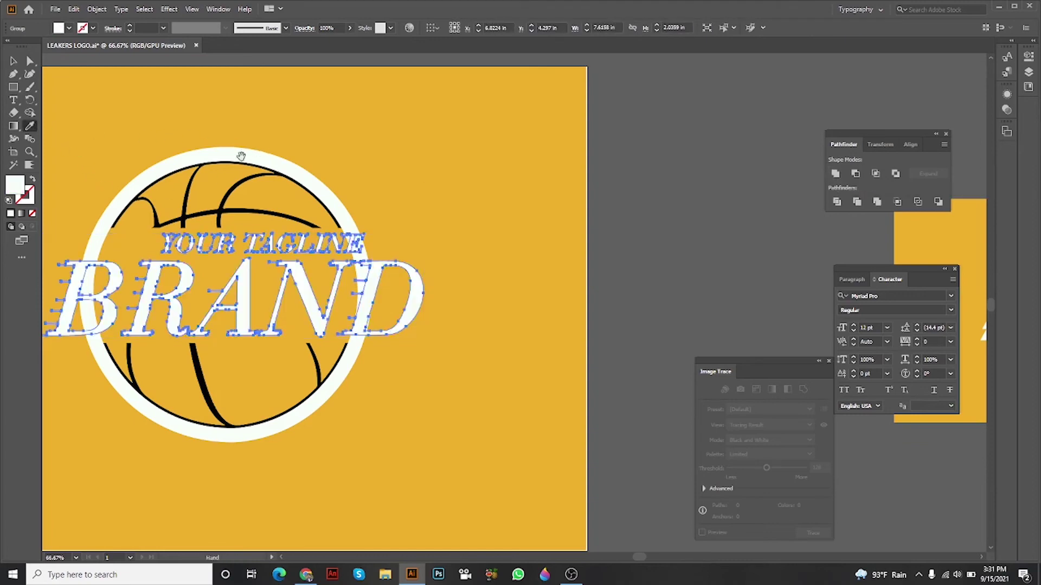
pyautogui.hscroll(-3, 325, 285)
# Swap the white to a stroke and thicken the letter outline to 28 pt
pyautogui.click(33, 180)
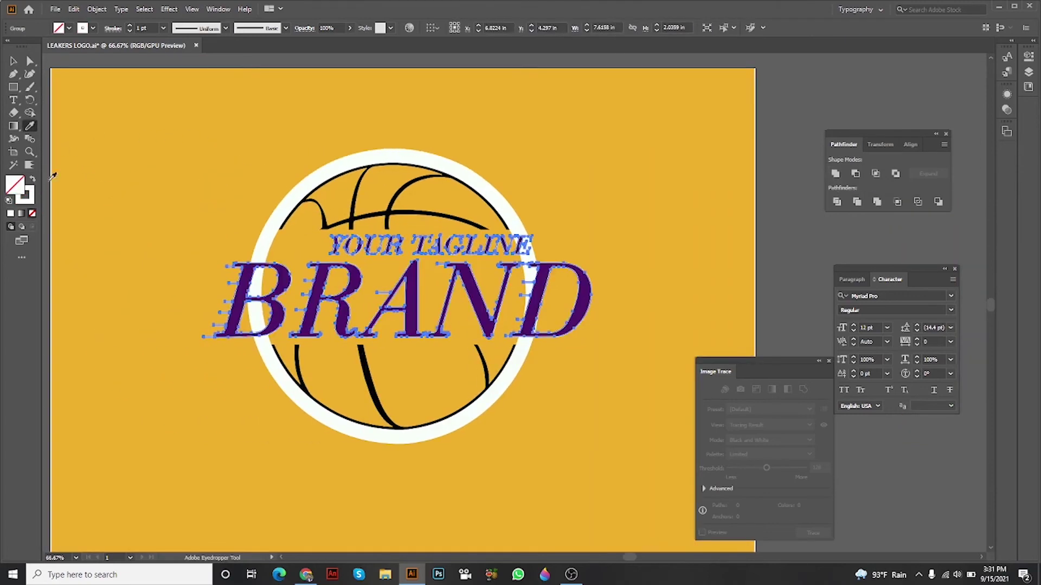
pyautogui.click(131, 26)
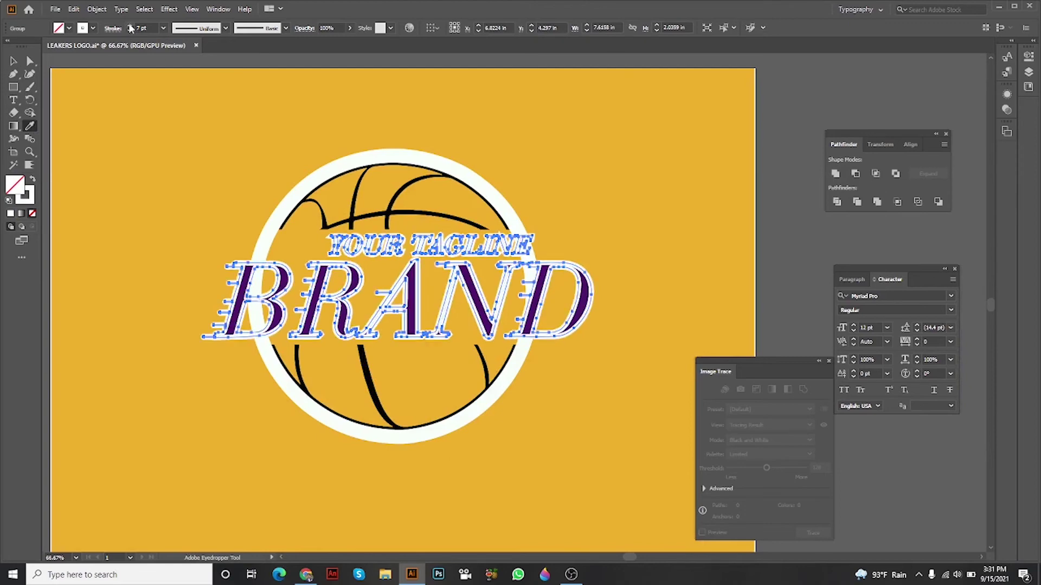
pyautogui.click(131, 26)
pyautogui.click(131, 25)
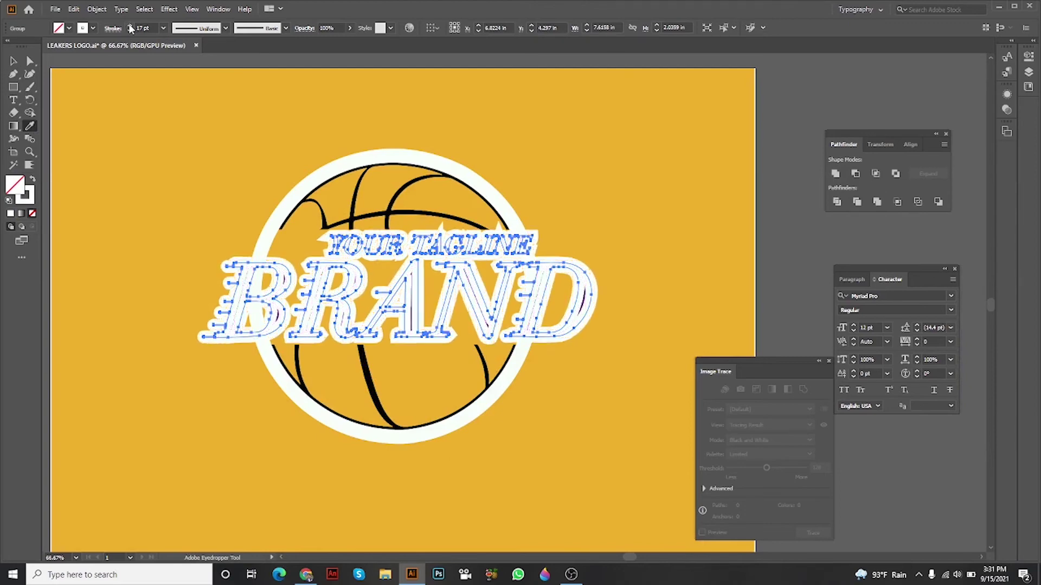
pyautogui.click(131, 26)
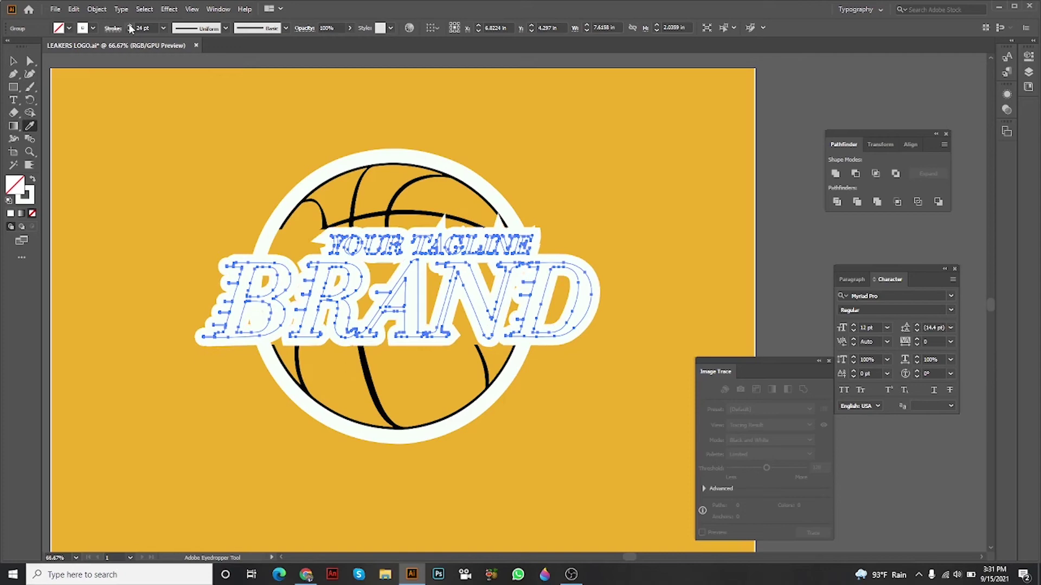
pyautogui.moveTo(565, 301)
pyautogui.mouseDown()
pyautogui.moveTo(324, 258)
pyautogui.moveTo(675, 260)
pyautogui.moveTo(244, 264)
pyautogui.moveTo(753, 258)
pyautogui.mouseUp()
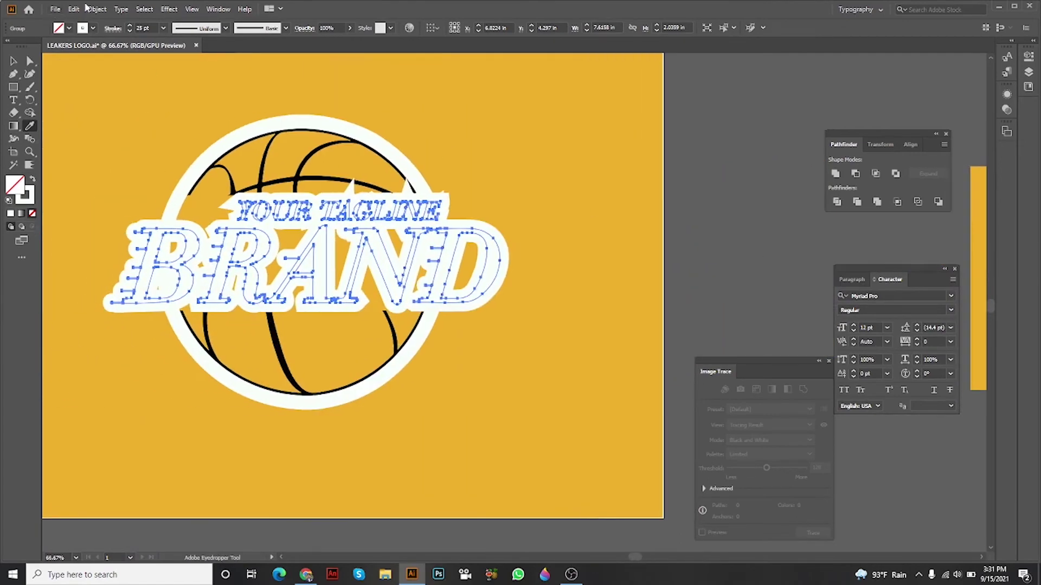
pyautogui.click(129, 26)
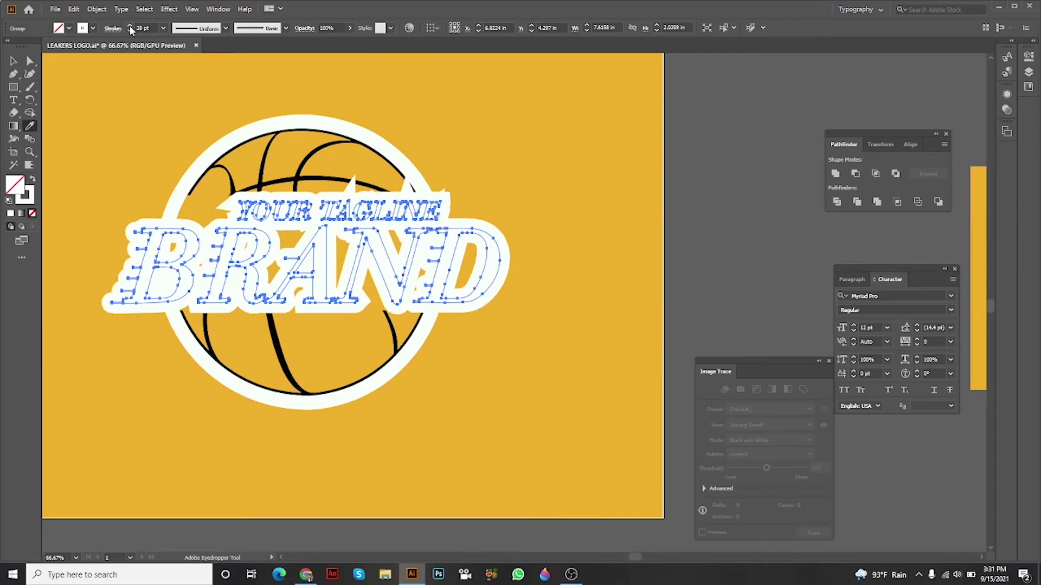
# Expand the outlined text's appearance into plain shapes
pyautogui.click(97, 9)
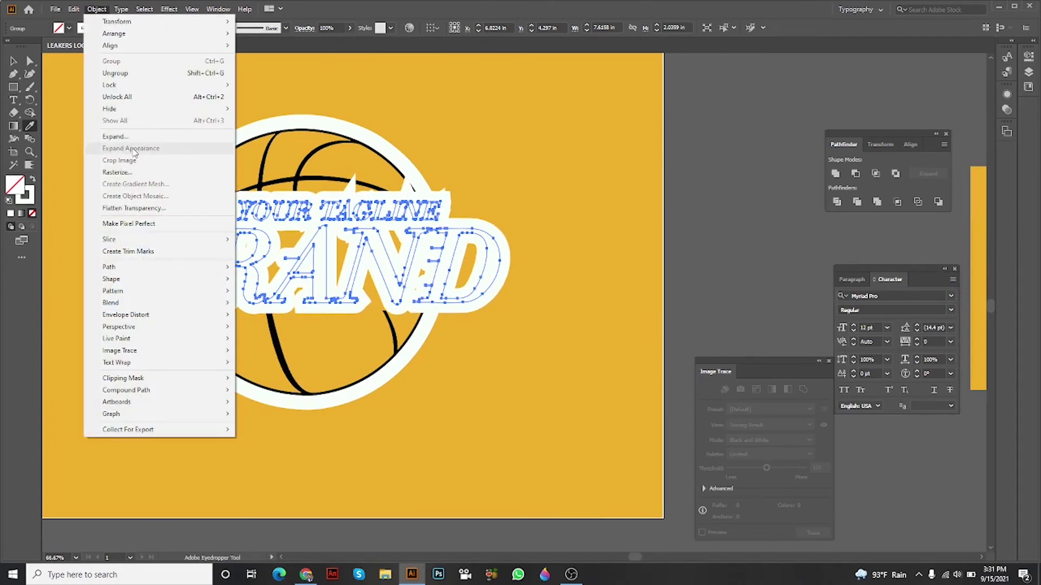
pyautogui.click(113, 135)
pyautogui.click(493, 352)
pyautogui.moveTo(472, 325); pyautogui.dragTo(450, 326)
pyautogui.click(14, 62)
# Send the white outline behind the purple letters and group the whole logo
pyautogui.rightClick(487, 256)
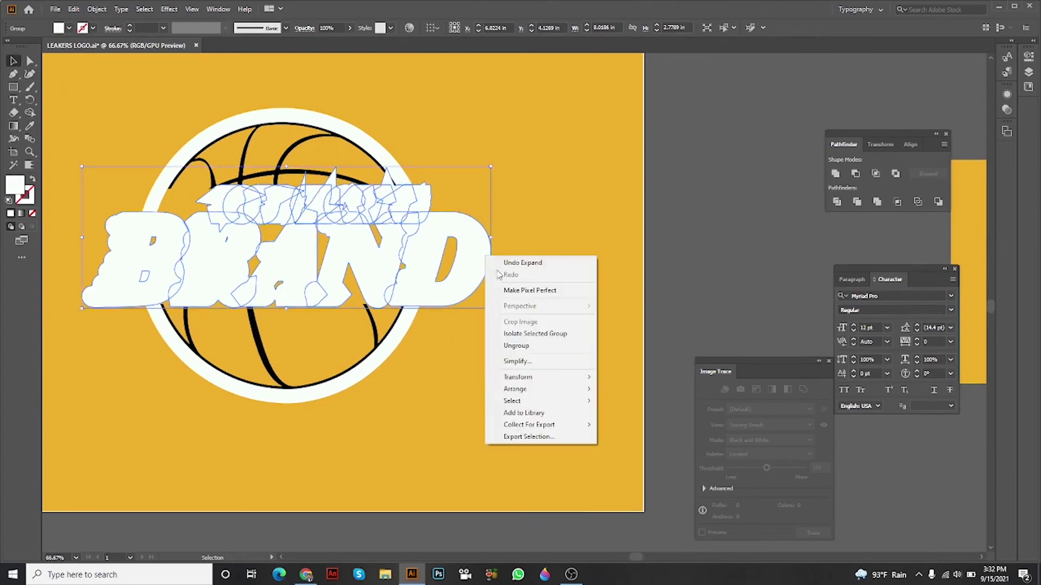
pyautogui.click(634, 414)
pyautogui.click(570, 244)
pyautogui.moveTo(537, 247); pyautogui.dragTo(557, 247)
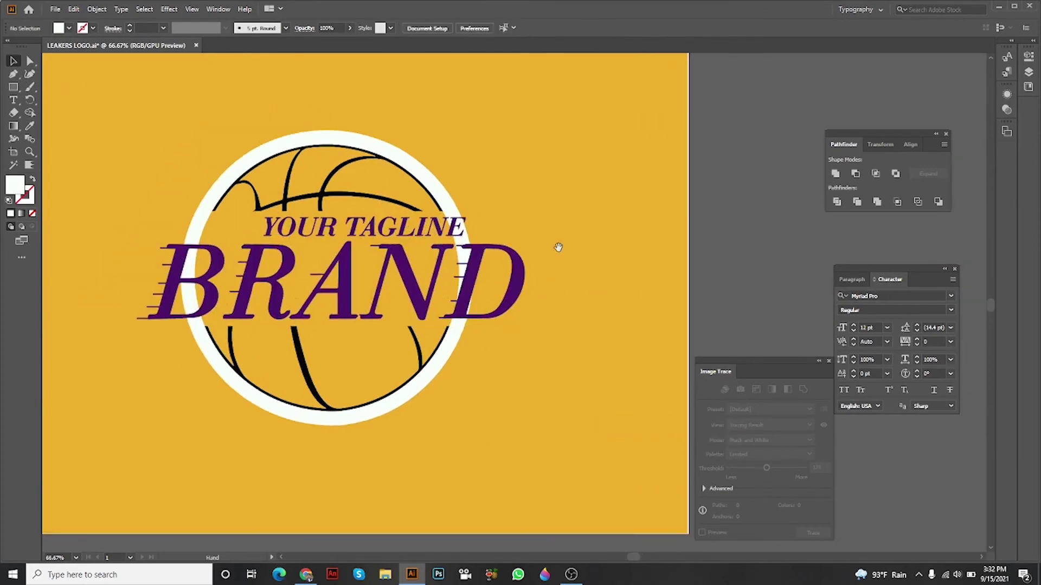
pyautogui.hotkey('ctrl', 'a')
pyautogui.rightClick(387, 241)
pyautogui.click(444, 325)
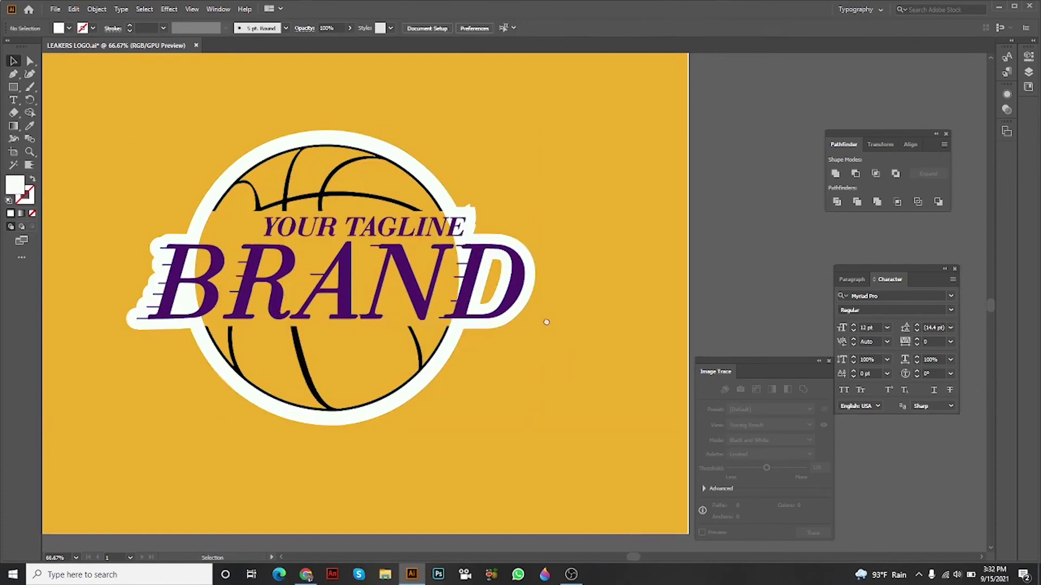
pyautogui.click(569, 309)
pyautogui.scroll(-3, 521, 309)
pyautogui.scroll(3, 425, 303)
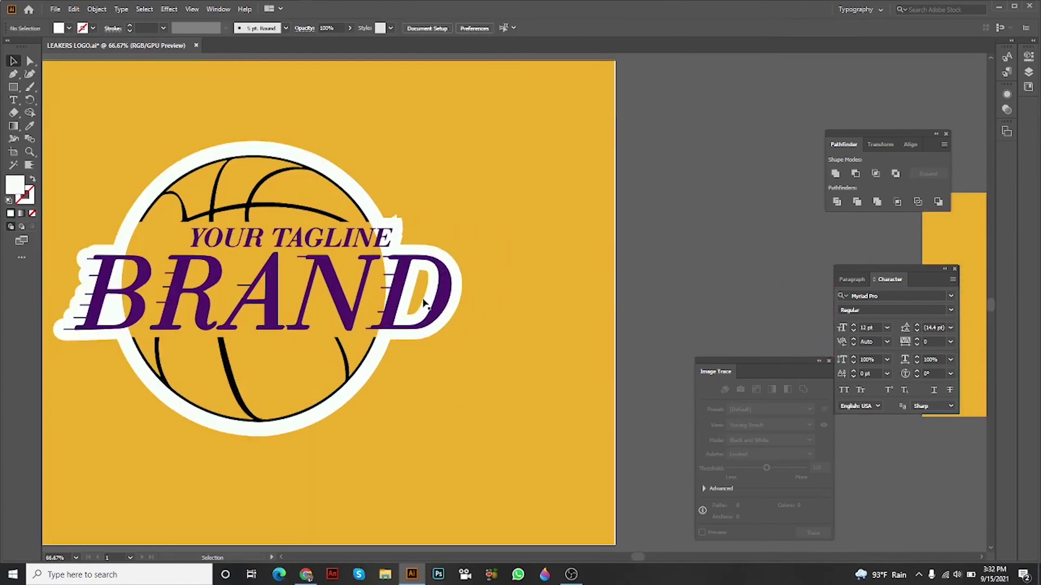
pyautogui.scroll(-2, 424, 303)
# Select the logo group and ungroup it into separate pieces
pyautogui.moveTo(424, 303)
pyautogui.mouseDown()
pyautogui.moveTo(271, 279)
pyautogui.moveTo(366, 278)
pyautogui.mouseUp()
pyautogui.scroll(3, 309, 235)
pyautogui.click(309, 234)
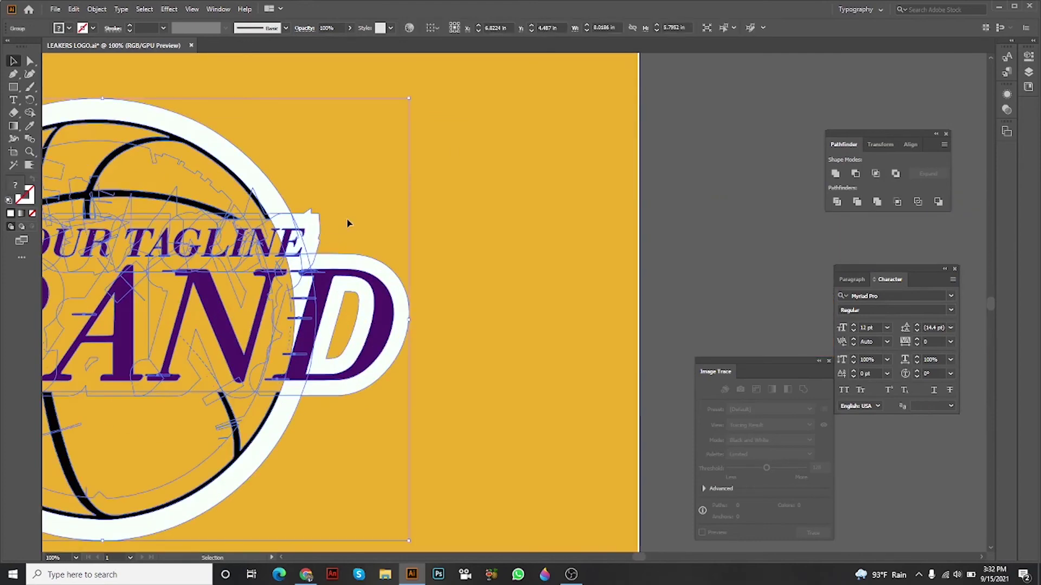
pyautogui.click(488, 203)
pyautogui.scroll(-3, 349, 222)
pyautogui.scroll(-2, 349, 222)
pyautogui.scroll(2, 244, 244)
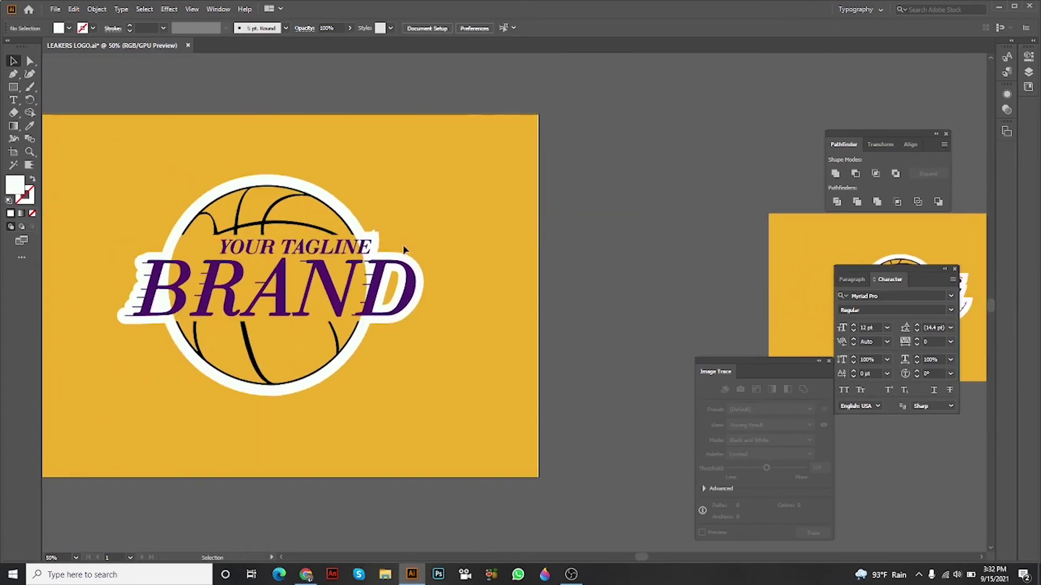
pyautogui.scroll(3, 371, 246)
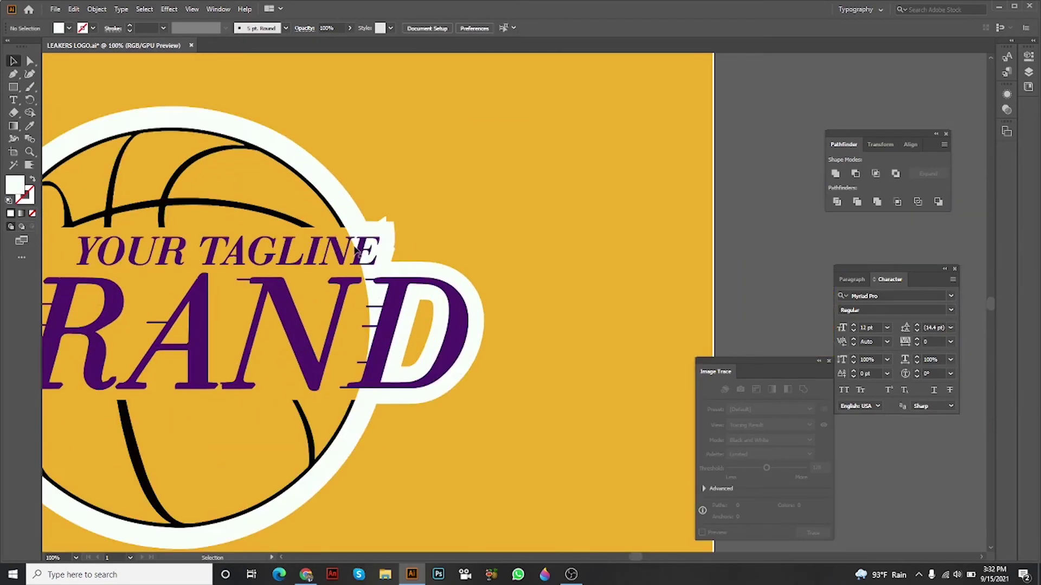
pyautogui.click(383, 227)
pyautogui.moveTo(407, 244); pyautogui.dragTo(380, 236)
pyautogui.rightClick(419, 227)
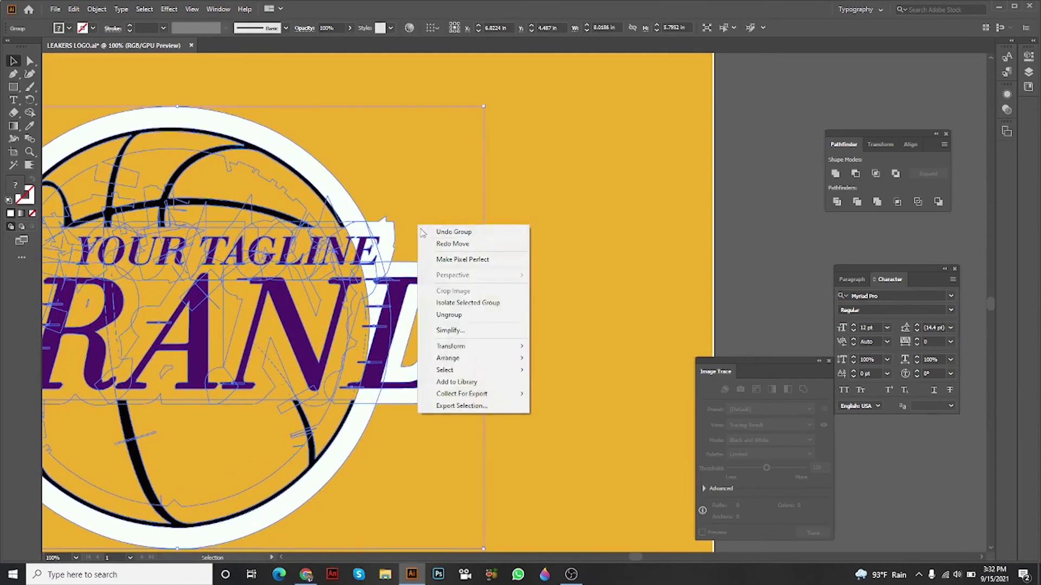
pyautogui.click(449, 315)
pyautogui.scroll(3, 390, 244)
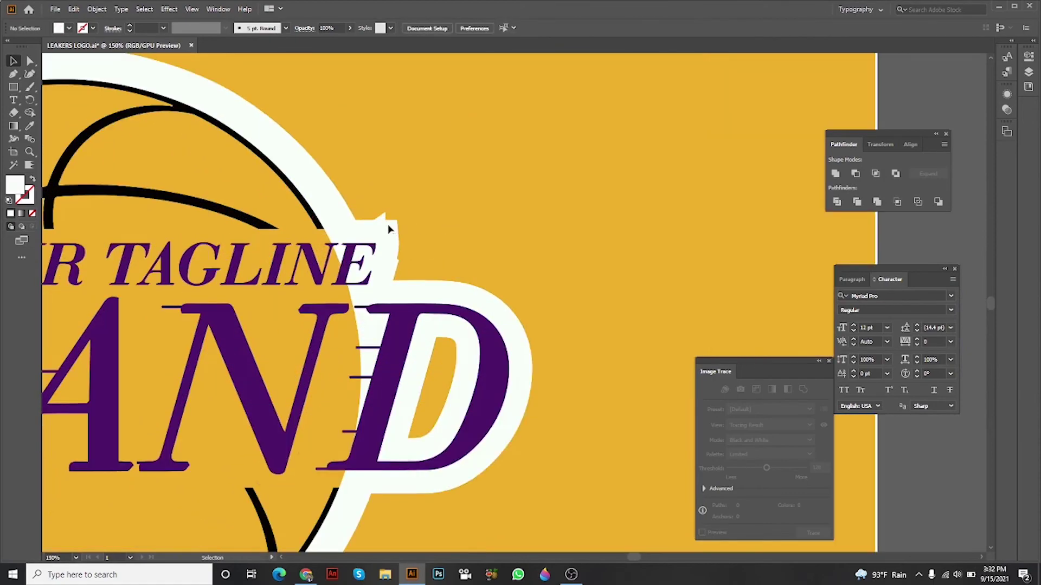
# Delete the stray spike anchors from the white outline near the tagline's E
pyautogui.click(30, 61)
pyautogui.scroll(3, 391, 244)
pyautogui.scroll(2, 431, 207)
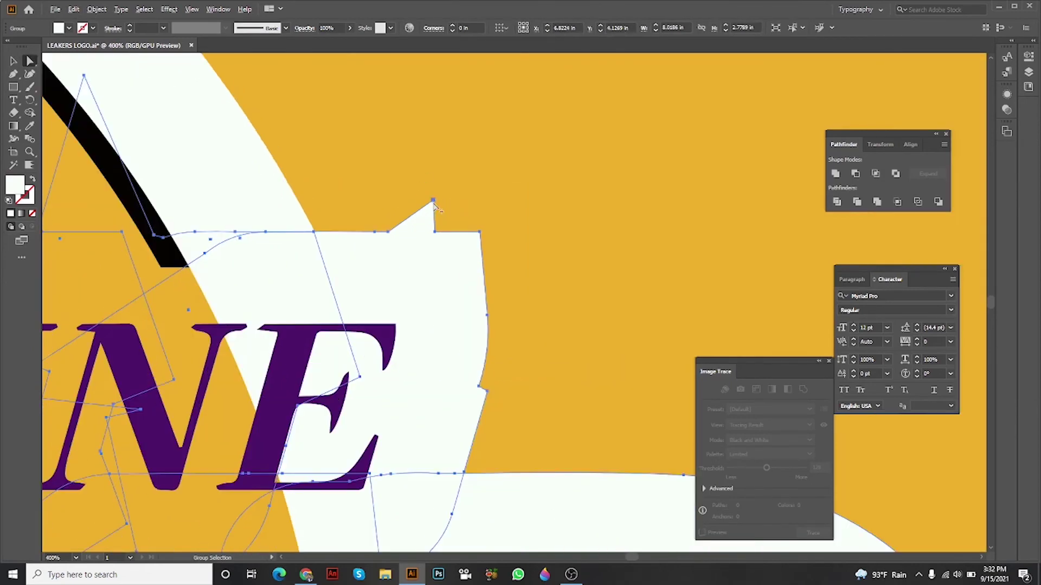
pyautogui.press('v')
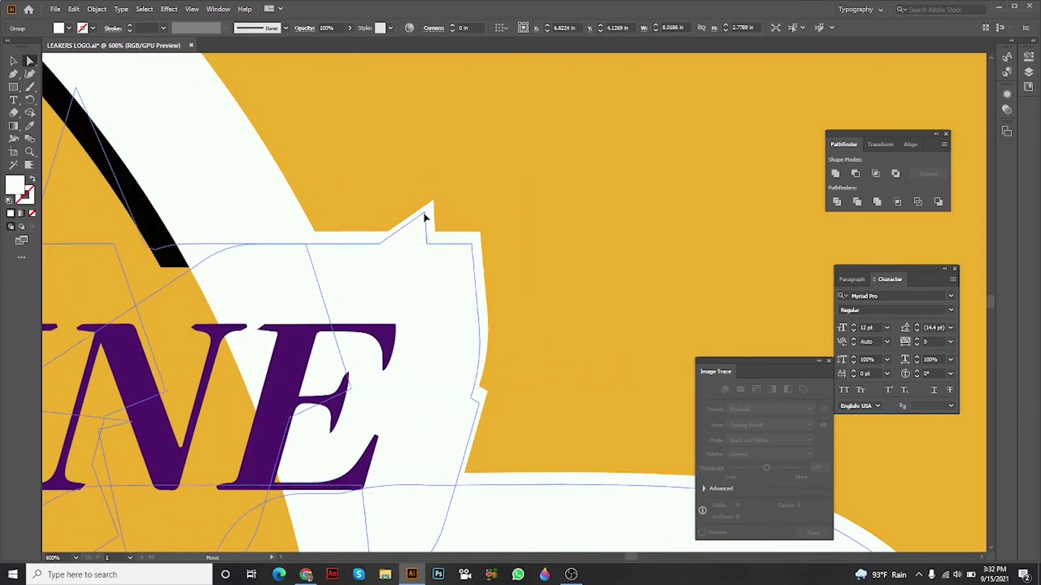
pyautogui.click(433, 202)
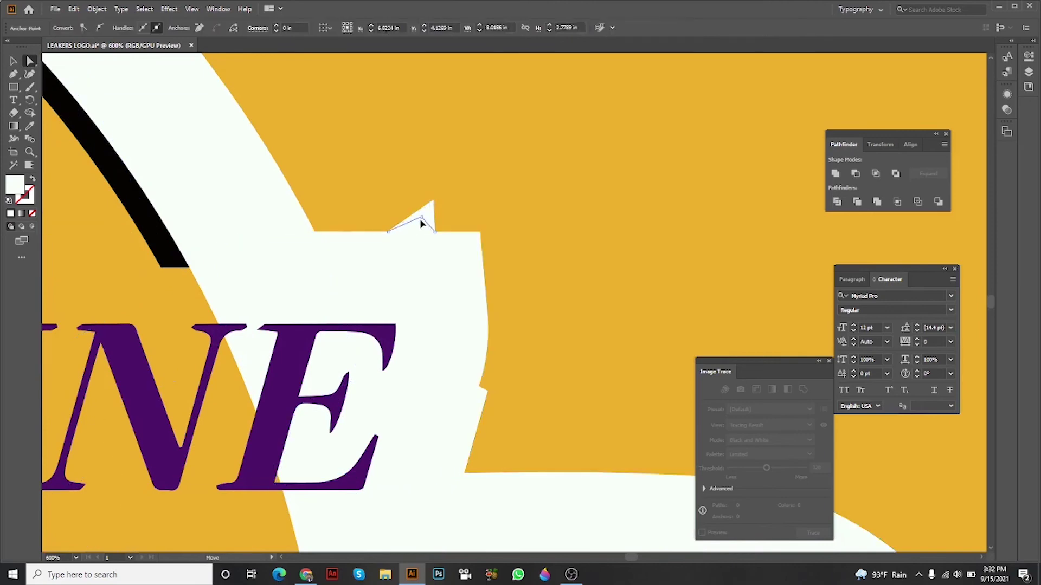
pyautogui.press('Delete')
pyautogui.click(485, 301)
pyautogui.scroll(-3, 492, 339)
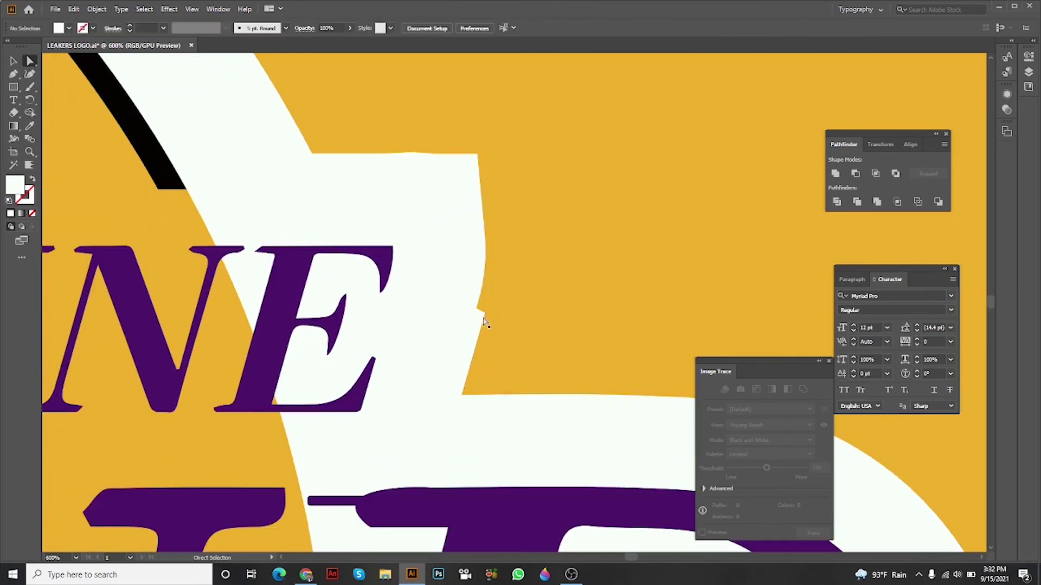
pyautogui.click(485, 323)
pyautogui.click(475, 318)
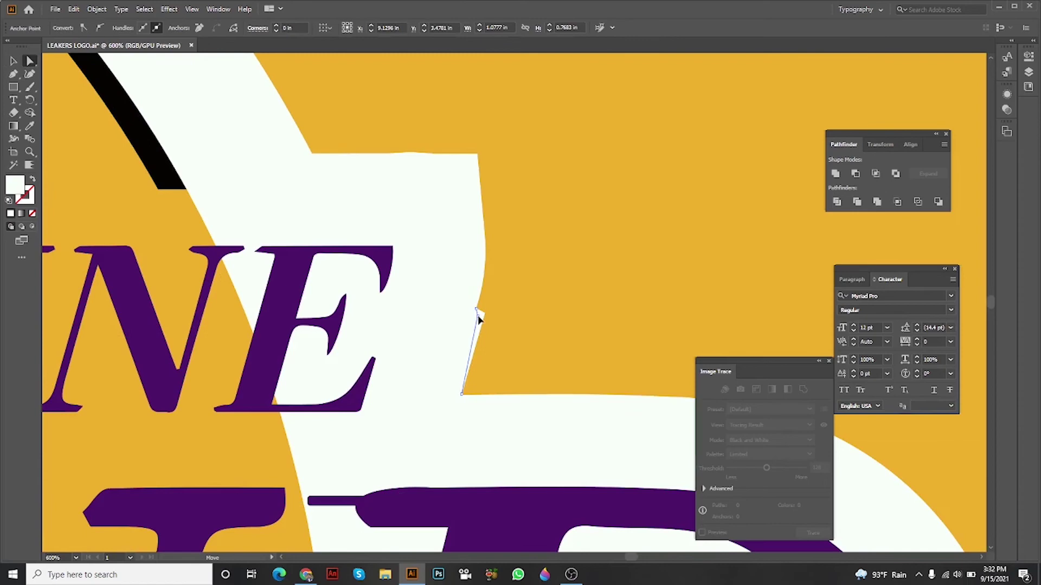
pyautogui.scroll(-5, 478, 318)
pyautogui.scroll(-5, 478, 318)
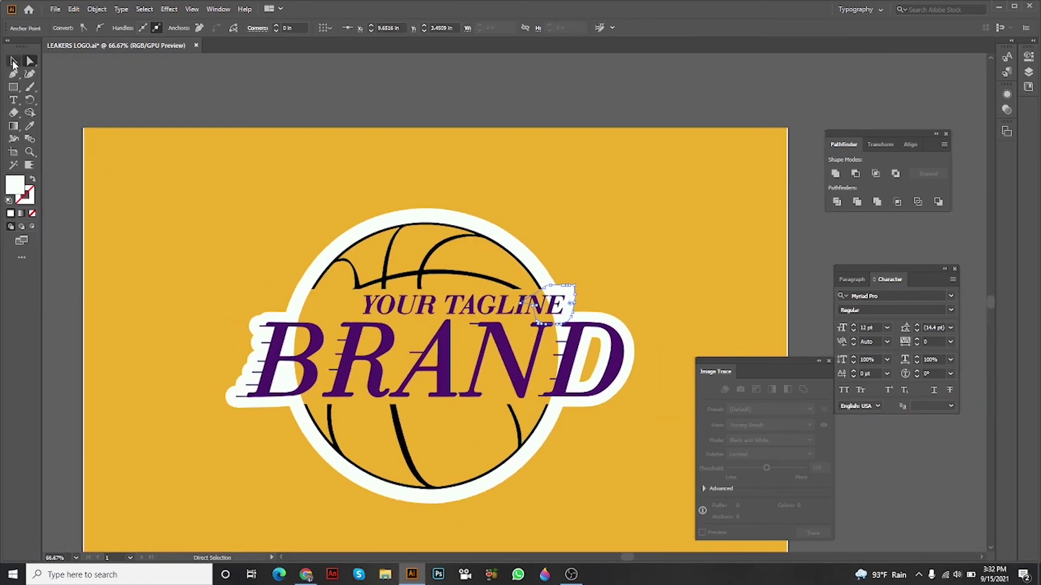
# Group all parts of the BRAND logo into a single object
pyautogui.click(14, 62)
pyautogui.scroll(-3, 488, 244)
pyautogui.click(473, 260)
pyautogui.rightClick(500, 271)
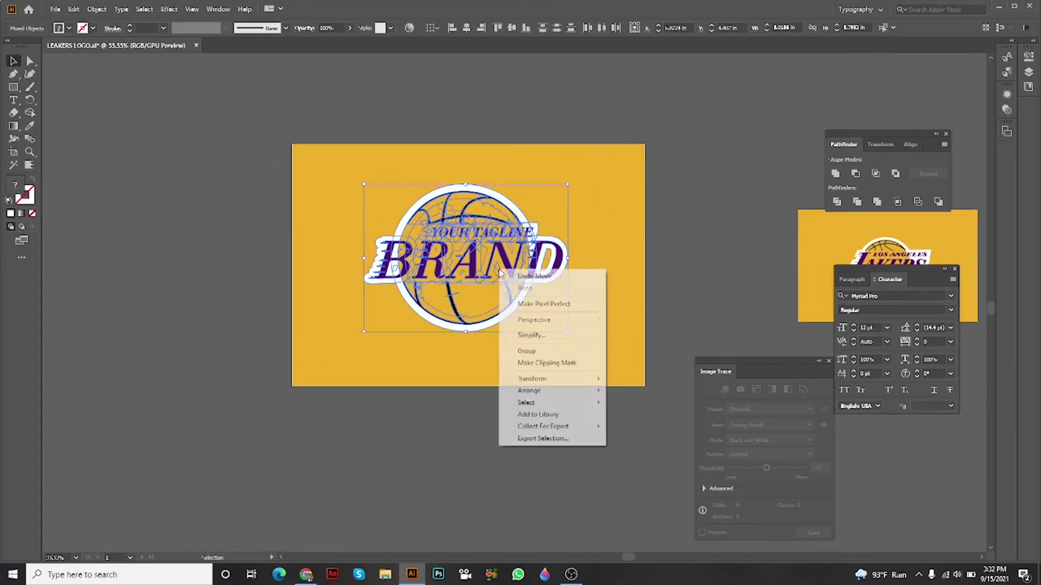
pyautogui.click(527, 350)
pyautogui.scroll(3, 596, 287)
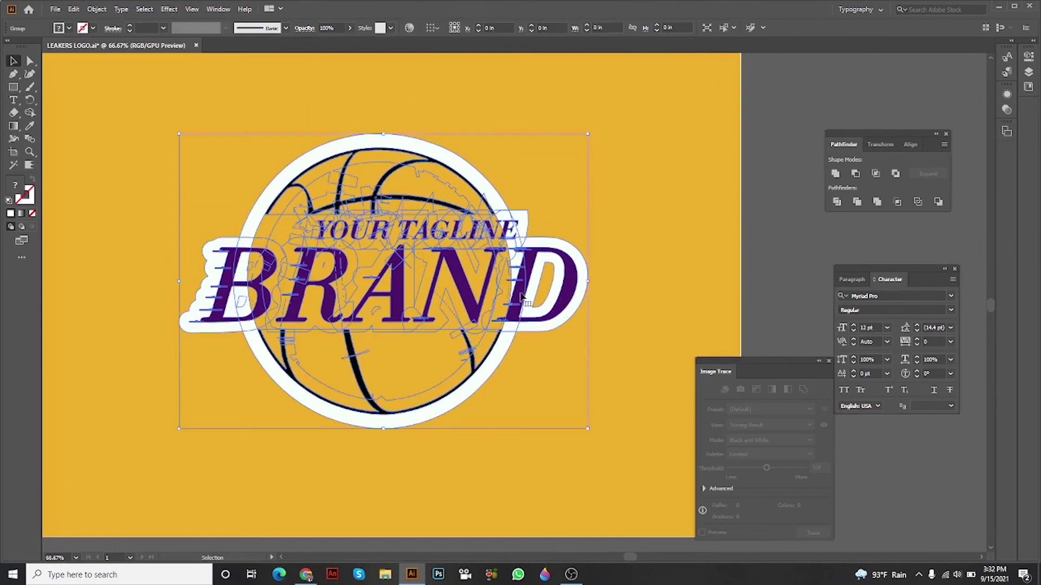
pyautogui.scroll(-3, 521, 285)
pyautogui.click(614, 276)
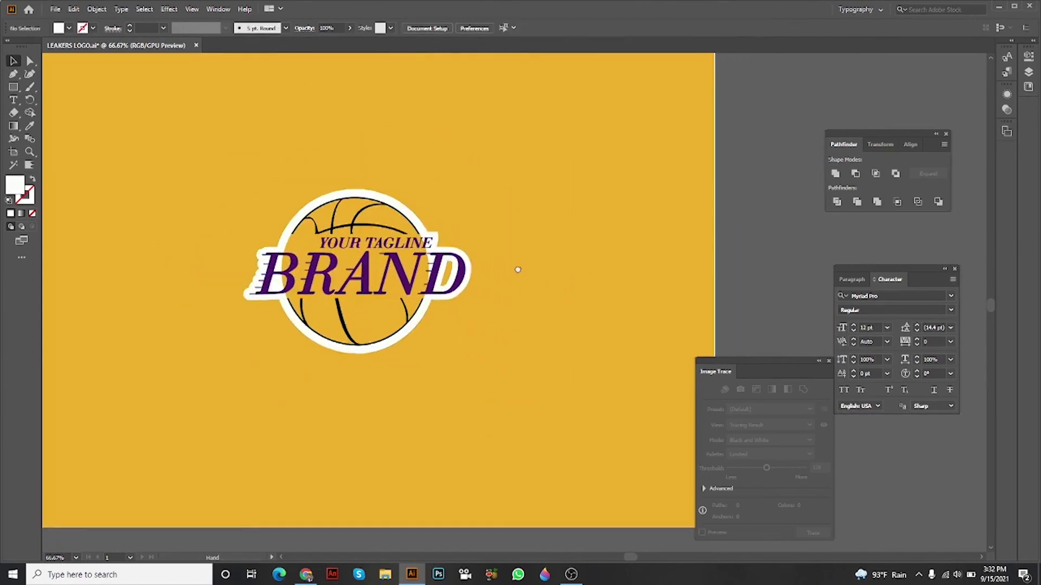
pyautogui.scroll(-3, 520, 285)
pyautogui.scroll(3, 651, 293)
# Try moving the Lakers reference image aside, then undo the move
pyautogui.moveTo(342, 170); pyautogui.dragTo(553, 338)
pyautogui.scroll(-3, 651, 292)
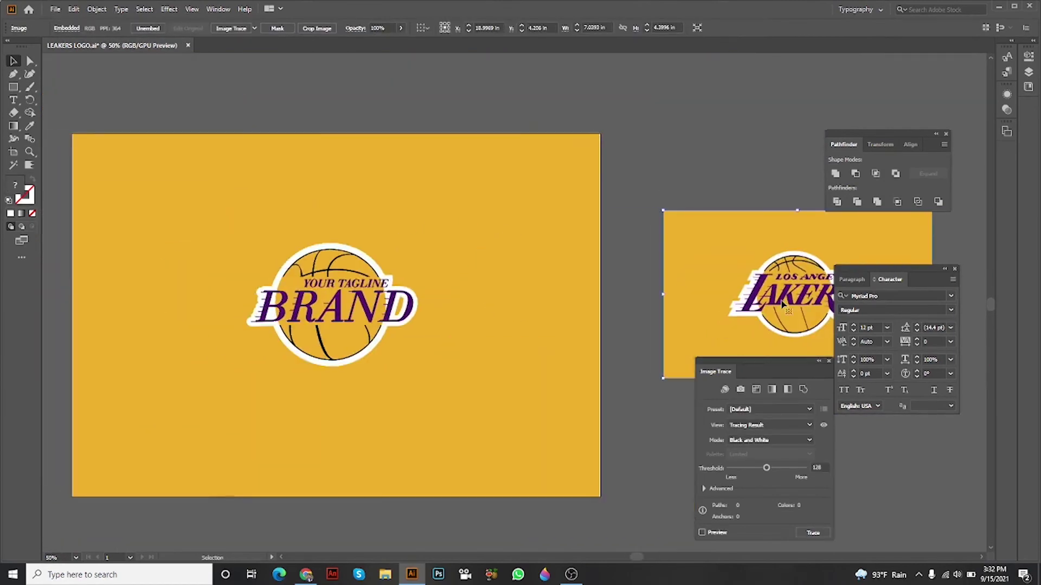
pyautogui.click(663, 279)
pyautogui.moveTo(662, 279); pyautogui.dragTo(575, 288)
pyautogui.moveTo(635, 303); pyautogui.dragTo(621, 292)
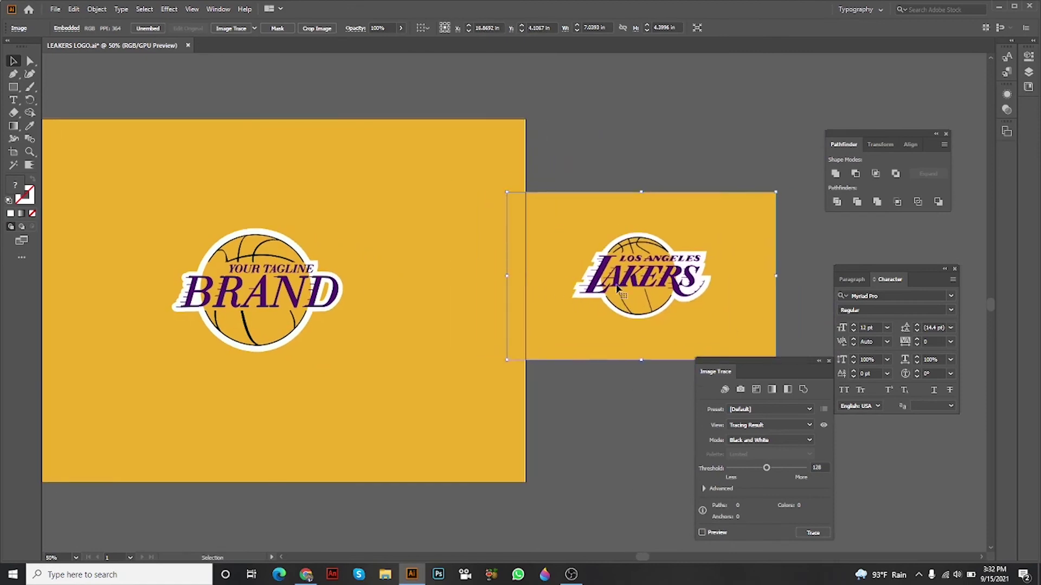
pyautogui.hotkey('ctrl', 'z')
# Enlarge the BRAND logo slightly and place a much larger copy over the artboard
pyautogui.click(340, 297)
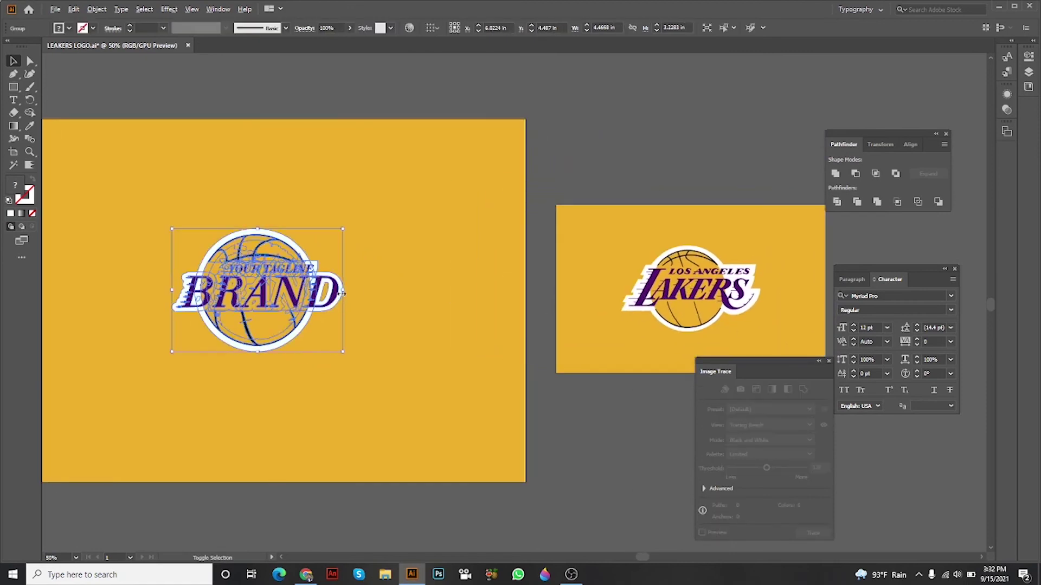
pyautogui.moveTo(344, 231); pyautogui.dragTo(351, 223)
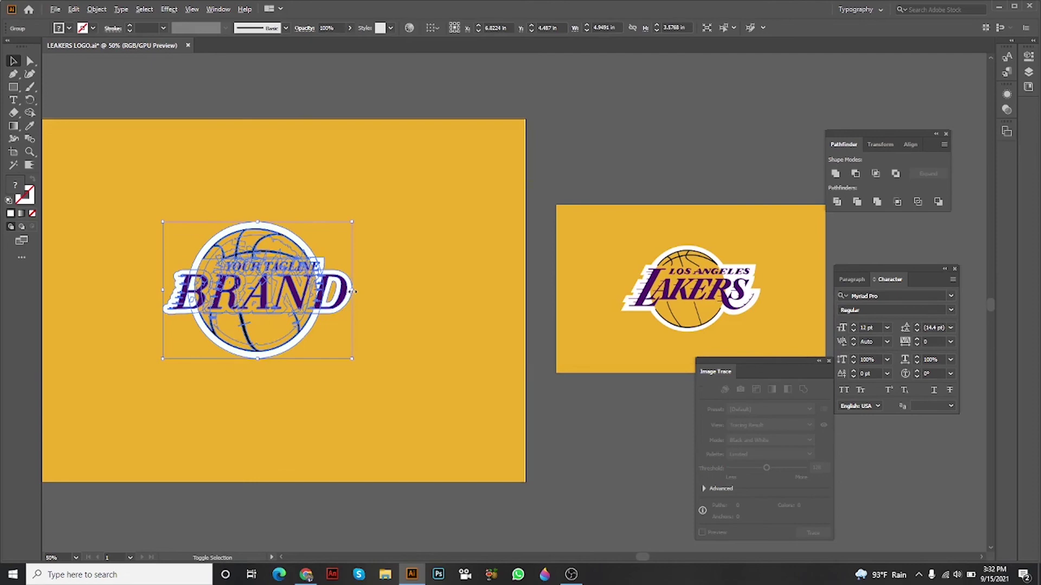
pyautogui.scroll(1, 350, 285)
pyautogui.click(504, 240)
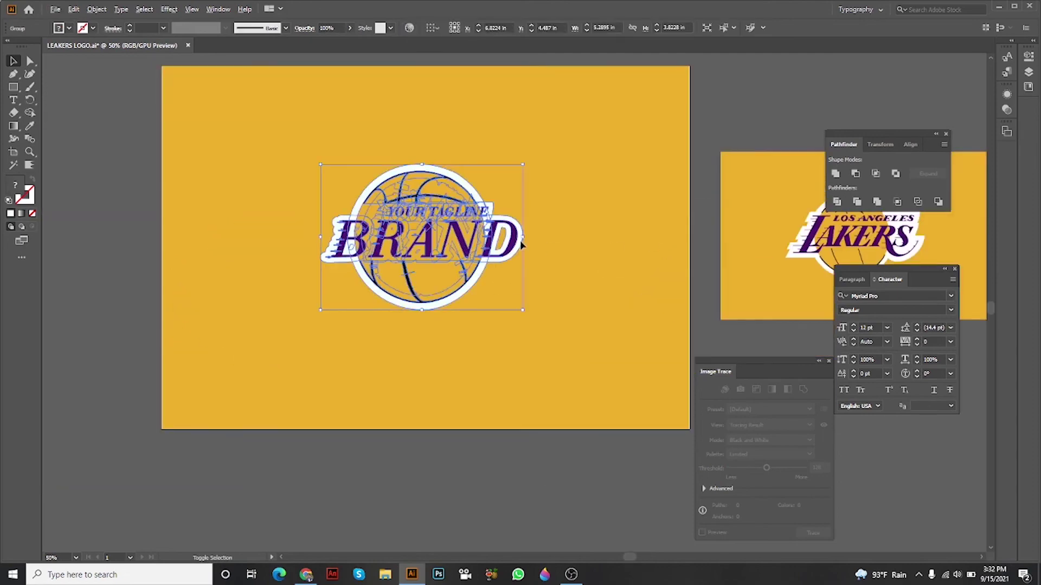
pyautogui.click(570, 236)
pyautogui.scroll(-1, 569, 244)
pyautogui.click(705, 243)
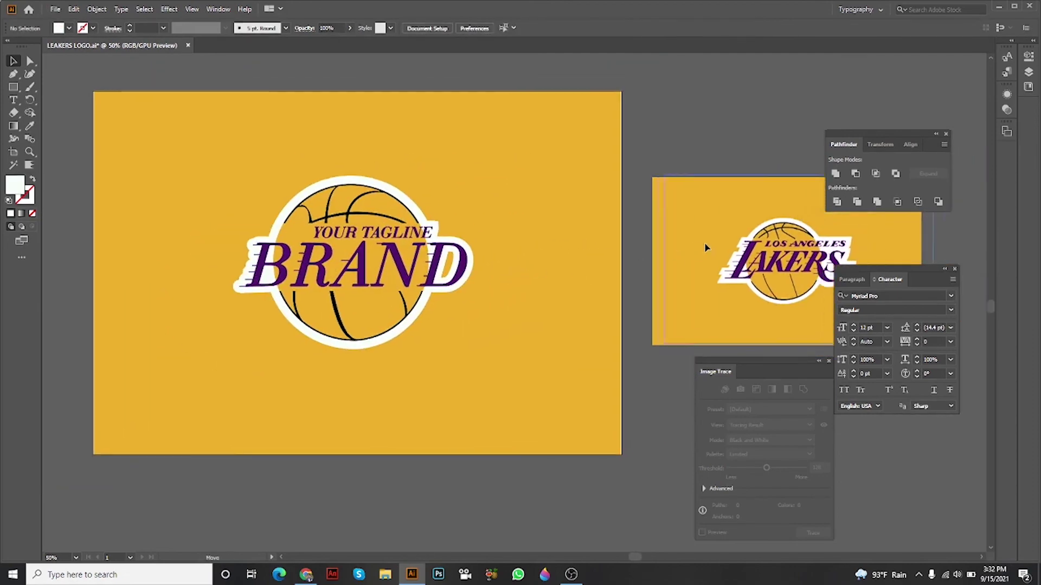
pyautogui.moveTo(383, 247)
pyautogui.mouseDown()
pyautogui.moveTo(272, 305)
pyautogui.moveTo(550, 301)
pyautogui.mouseUp()
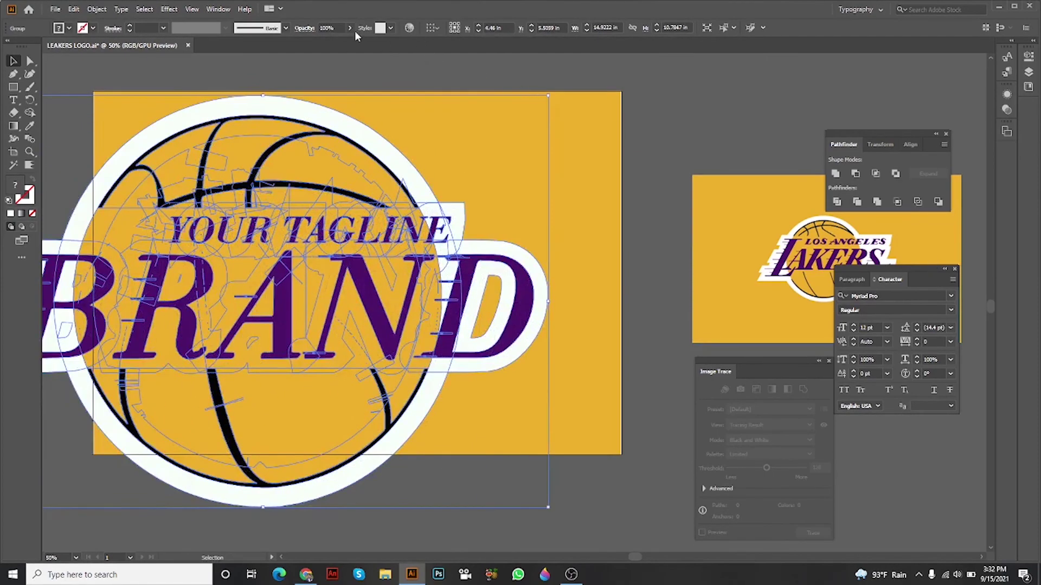
# Lower the opacity of the large BRAND copy to fade it
pyautogui.click(430, 114)
pyautogui.click(350, 29)
pyautogui.moveTo(347, 42); pyautogui.dragTo(317, 42)
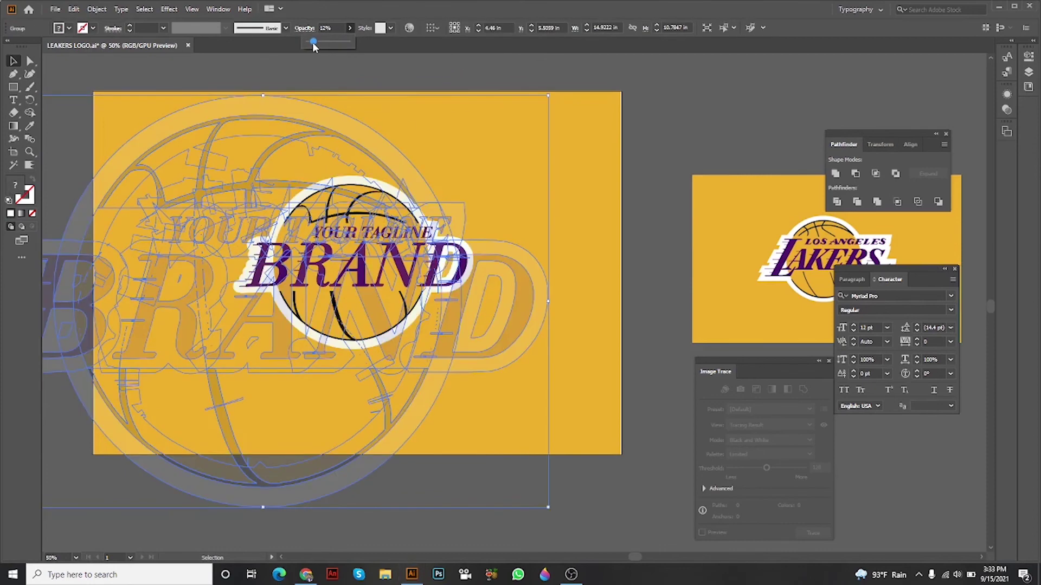
pyautogui.click(518, 153)
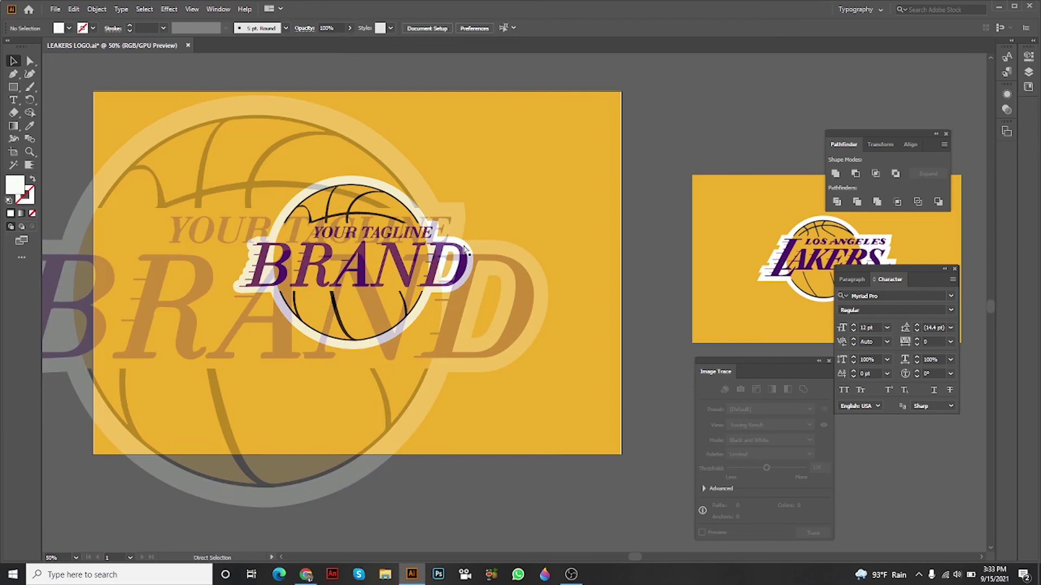
# Bring the gold rectangle in front and clip the large copy to it
pyautogui.click(558, 270)
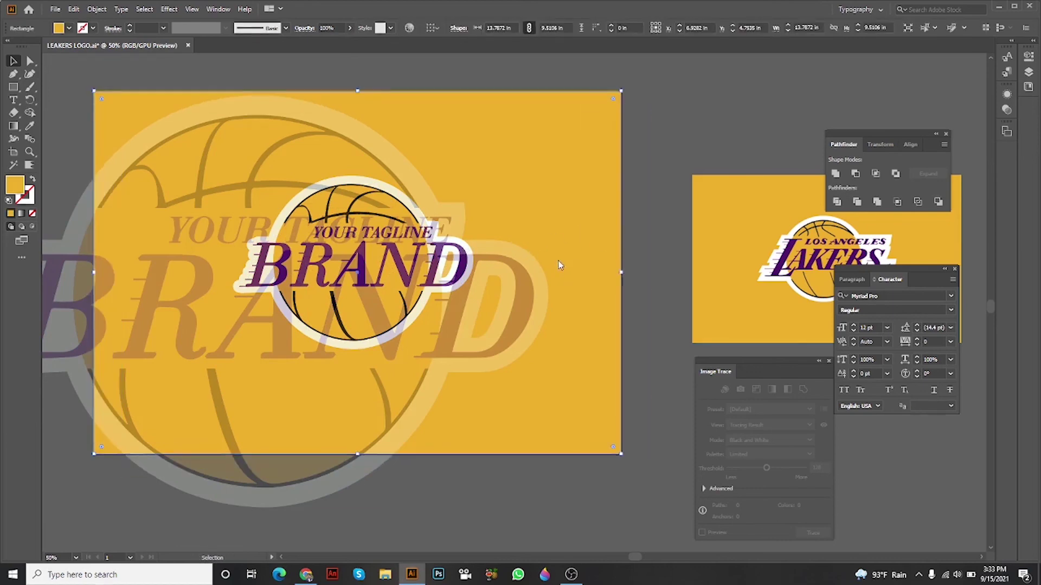
pyautogui.rightClick(559, 265)
pyautogui.click(715, 439)
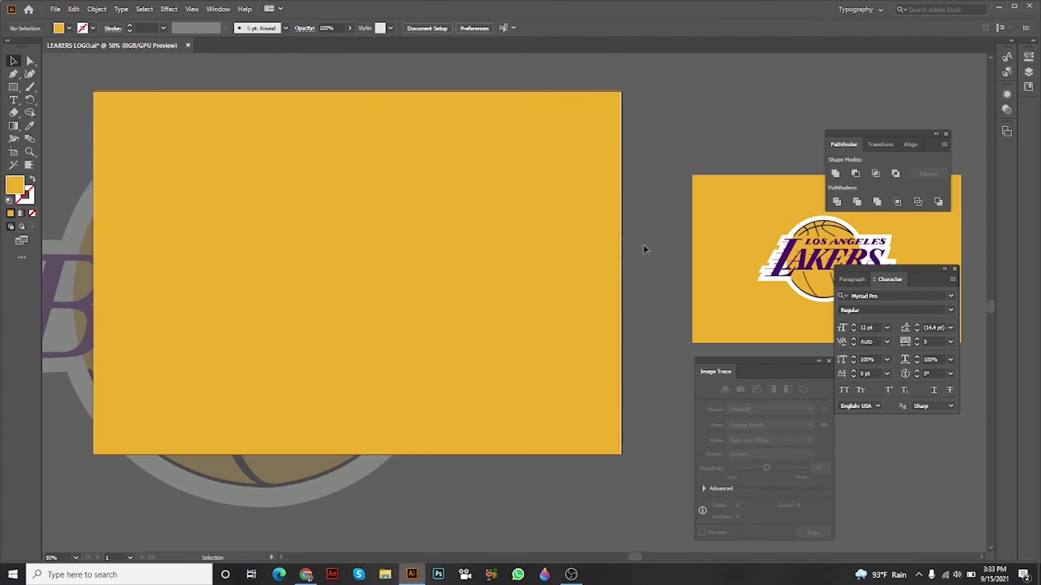
pyautogui.click(76, 281)
pyautogui.rightClick(558, 209)
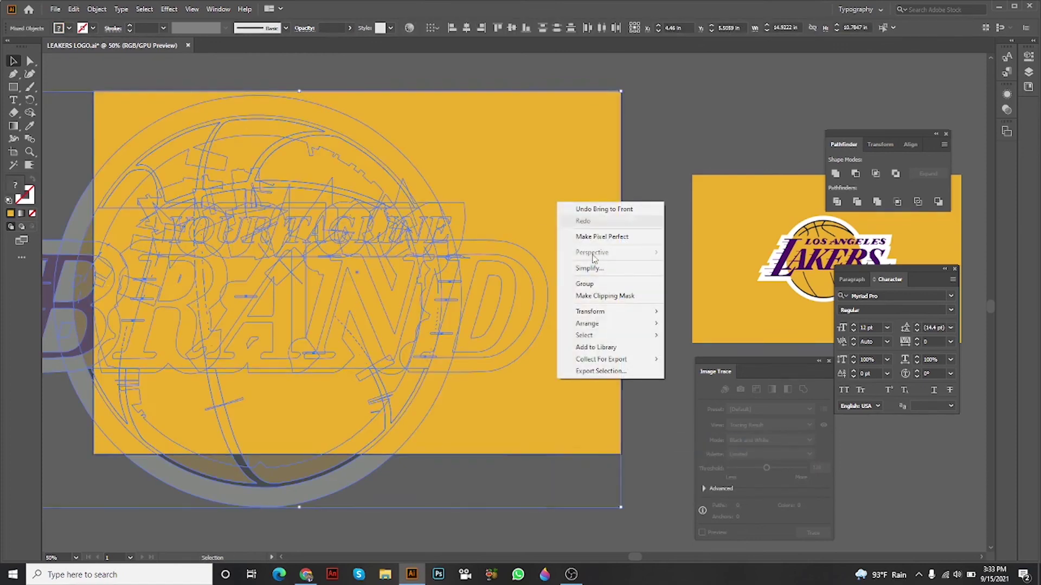
pyautogui.click(606, 294)
# Bring the main centre BRAND logo to the front of the stack
pyautogui.press('a')
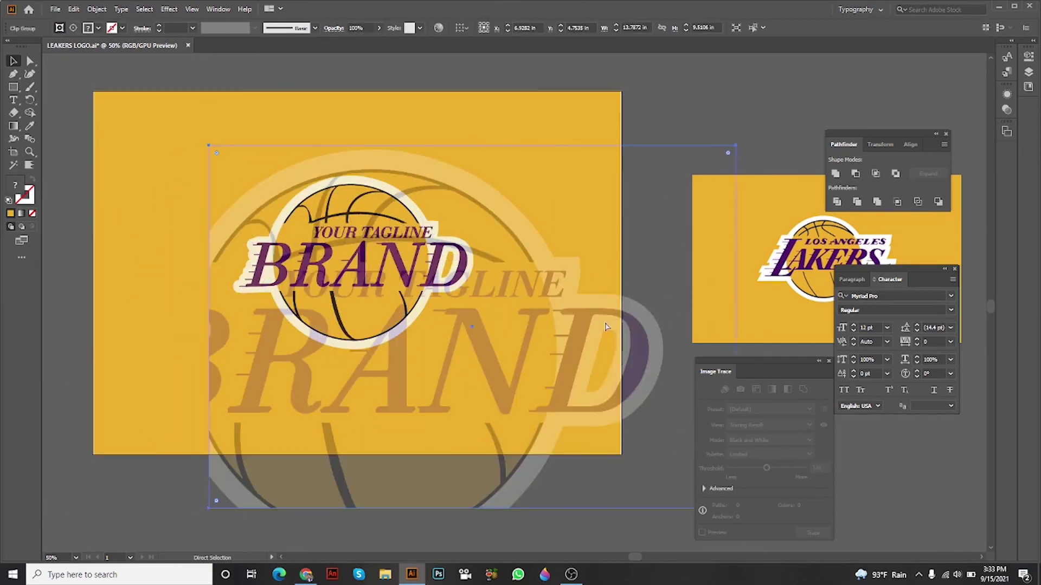
pyautogui.click(366, 260)
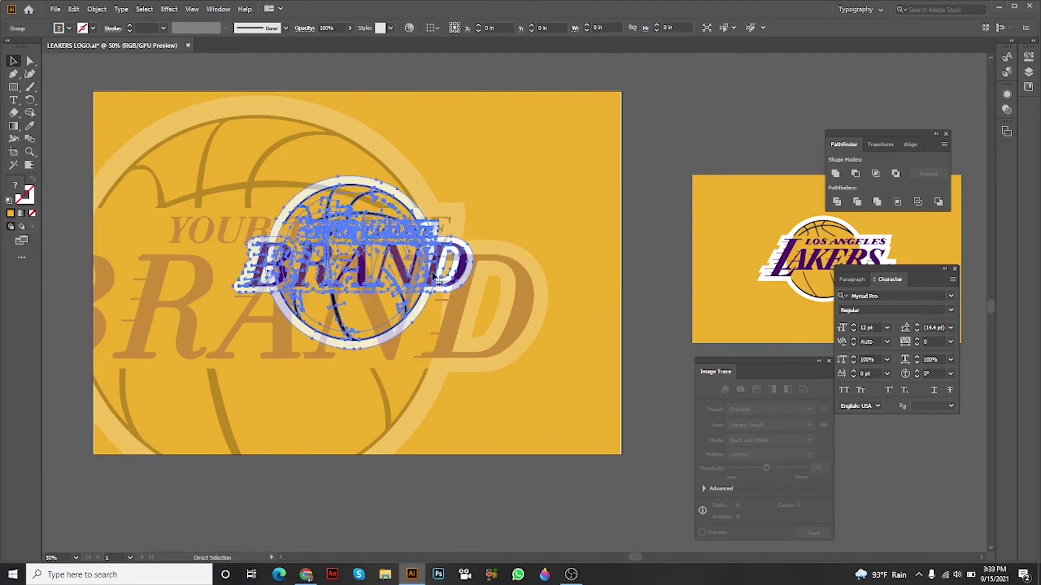
pyautogui.rightClick(428, 268)
pyautogui.moveTo(475, 402)
pyautogui.click(565, 411)
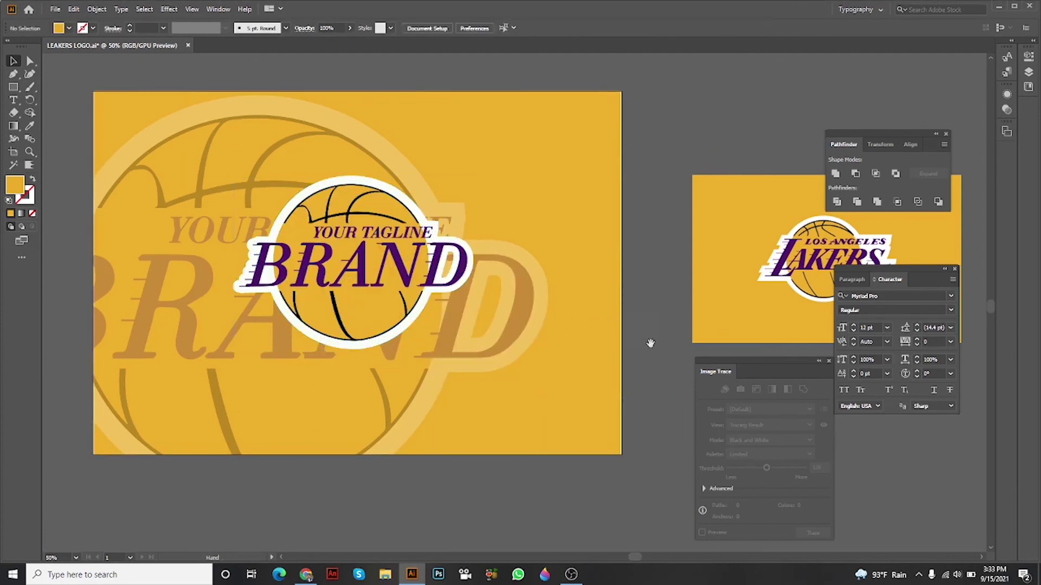
pyautogui.click(390, 276)
# Enlarge and reposition the main BRAND logo
pyautogui.moveTo(518, 278); pyautogui.dragTo(534, 303)
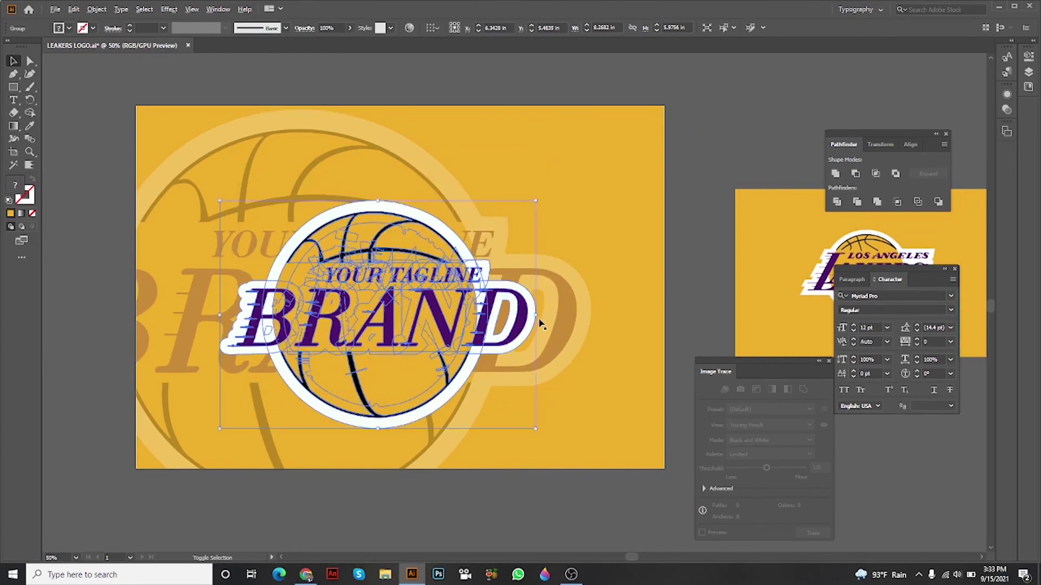
pyautogui.moveTo(541, 324); pyautogui.dragTo(577, 310)
pyautogui.click(693, 258)
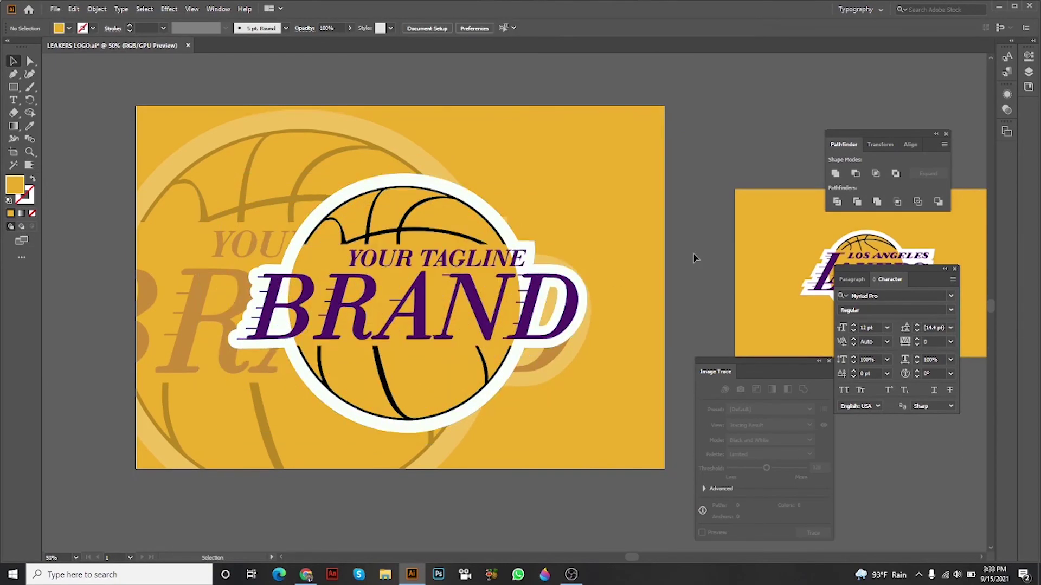
# Lower the clipped background copy's opacity further into a subtle watermark
pyautogui.click(340, 189)
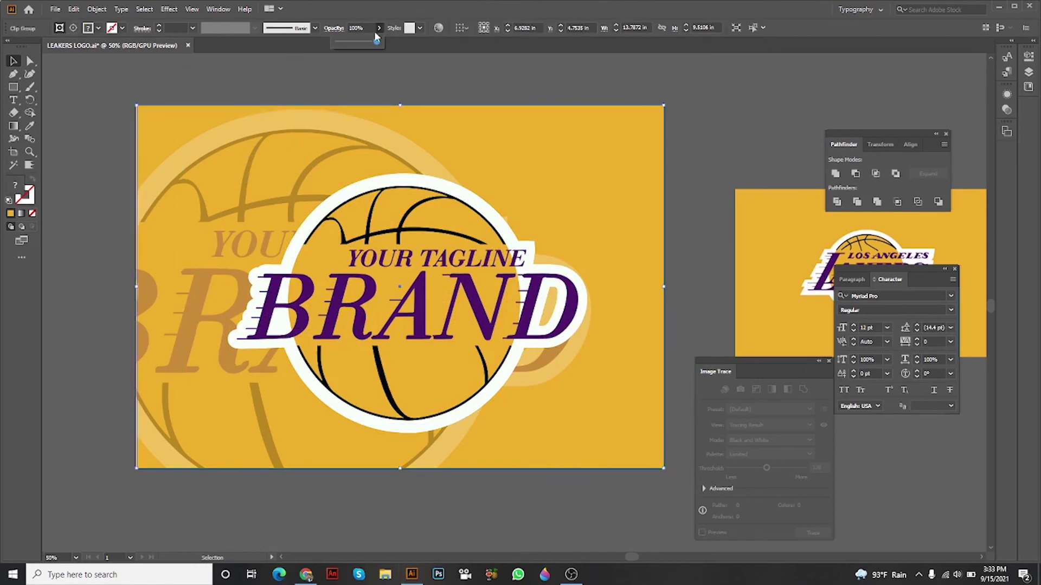
pyautogui.moveTo(365, 43); pyautogui.dragTo(358, 43)
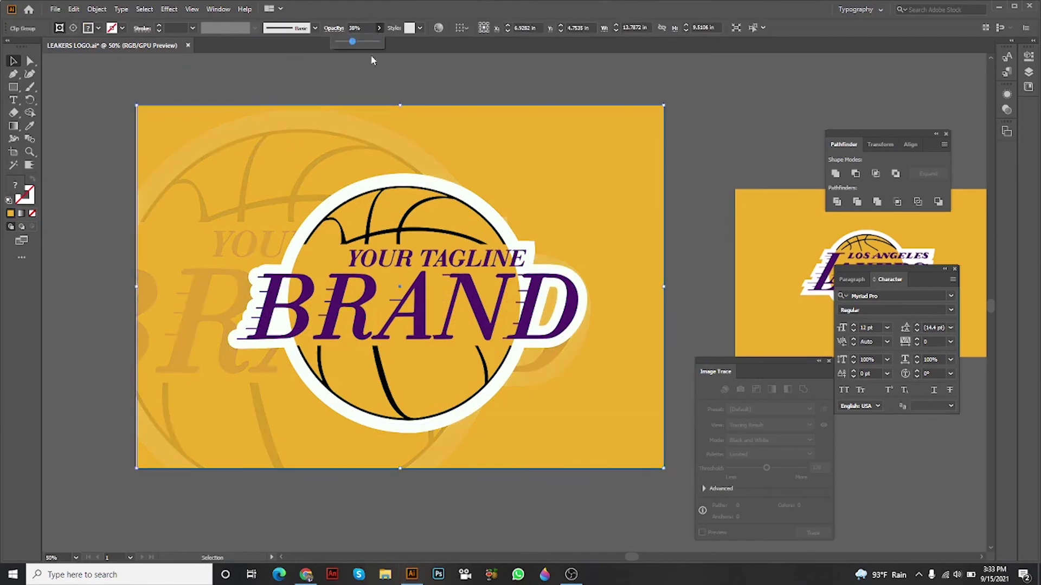
pyautogui.click(685, 112)
pyautogui.hscroll(3, 686, 112)
# Delete the Lakers reference image and centre the view on the BRAND artboard
pyautogui.click(698, 210)
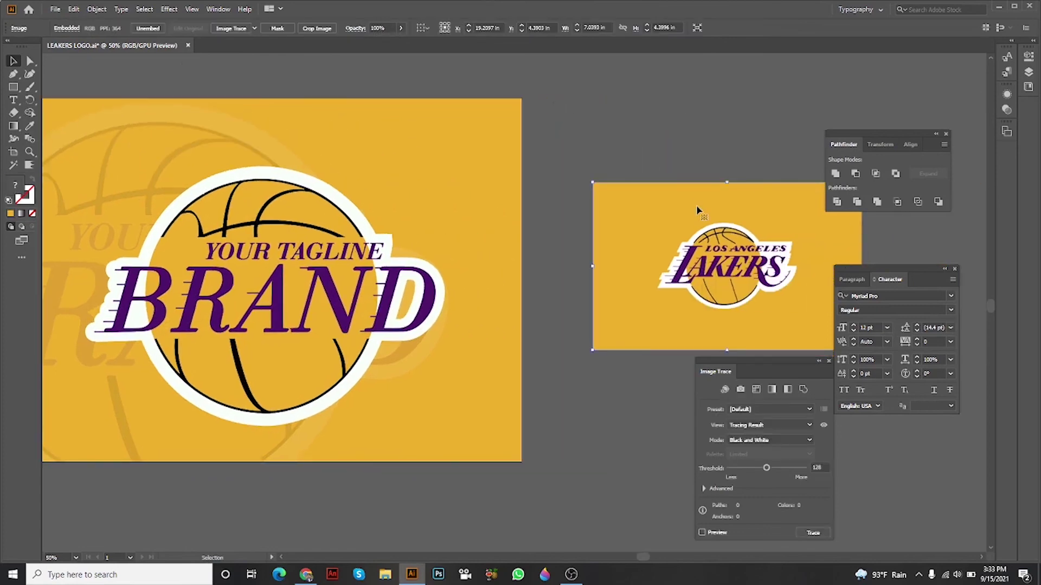
pyautogui.press('Delete')
pyautogui.scroll(3, 698, 244)
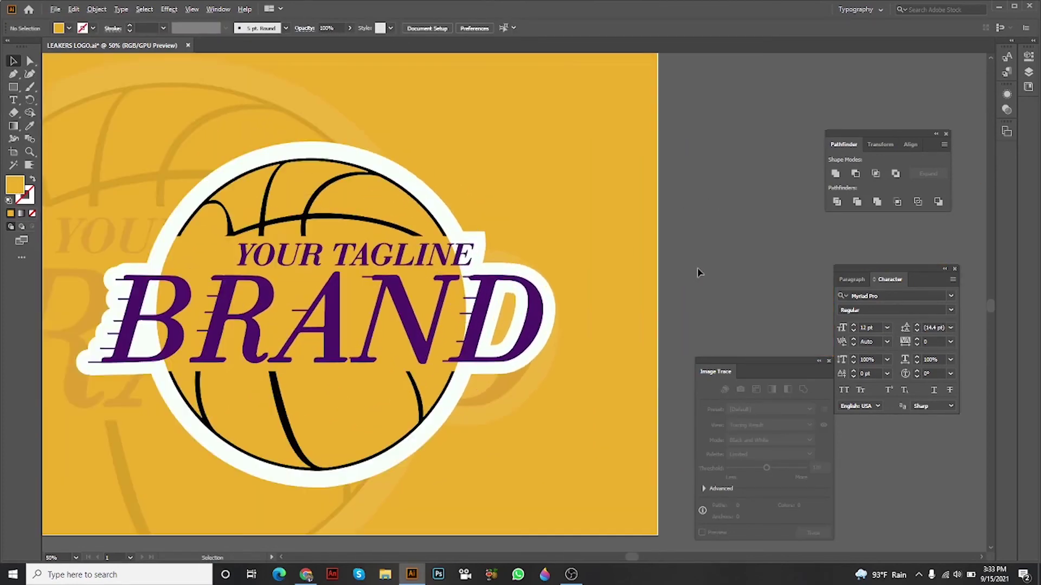
pyautogui.scroll(2, 699, 273)
pyautogui.scroll(-2, 699, 273)
pyautogui.scroll(2, 723, 263)
pyautogui.moveTo(716, 269); pyautogui.dragTo(735, 251)
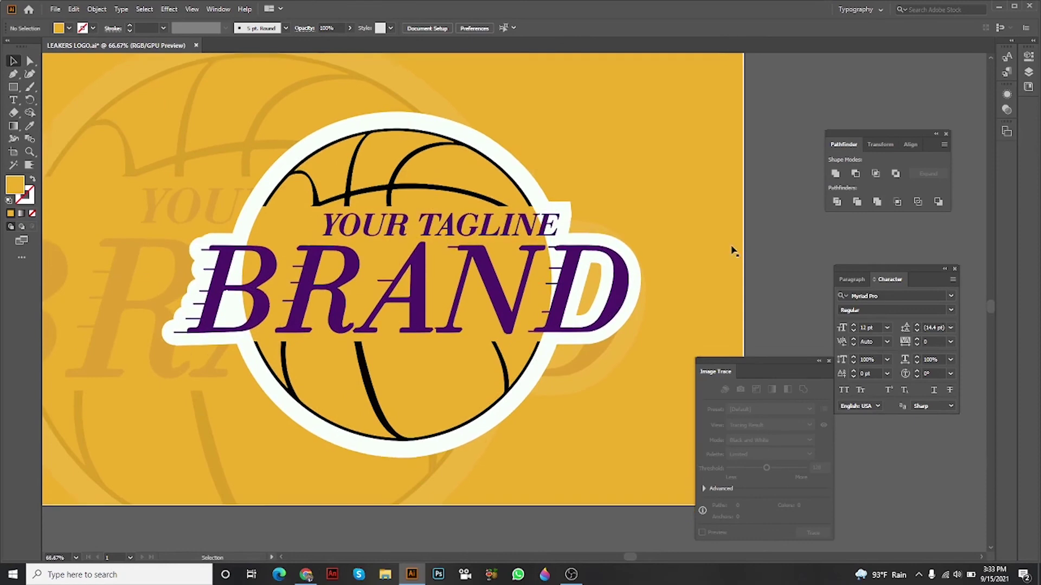